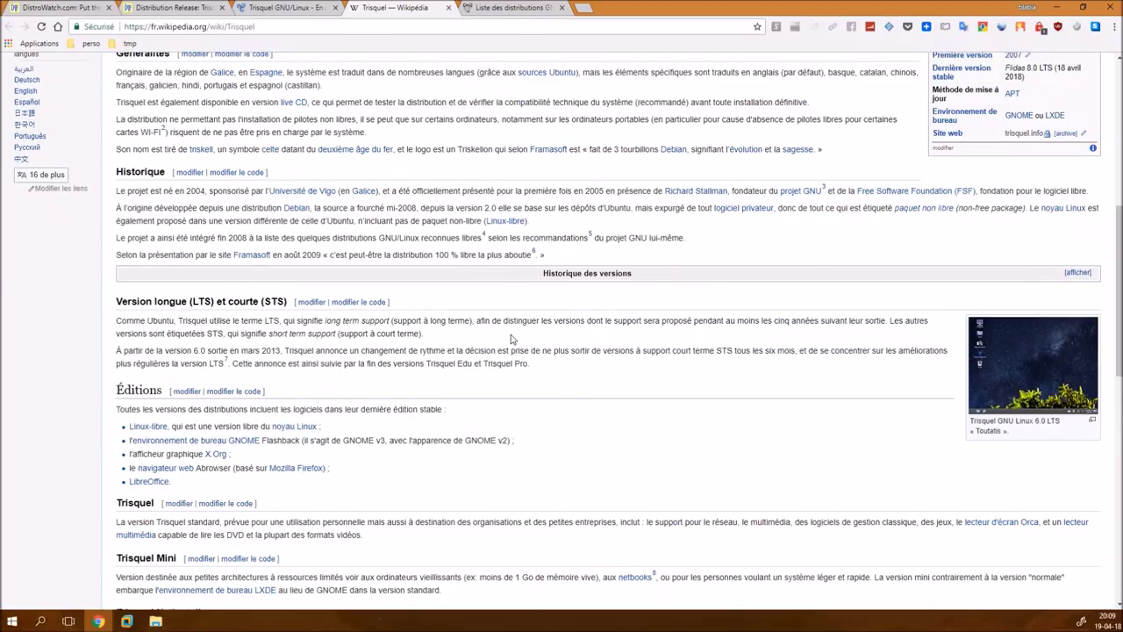
# Step: Skim the Trisquel Wikipedia article and GNU's list of free GNU/Linux distributions, down to the Trisquel entry
pyautogui.scroll(-6, 513, 344)
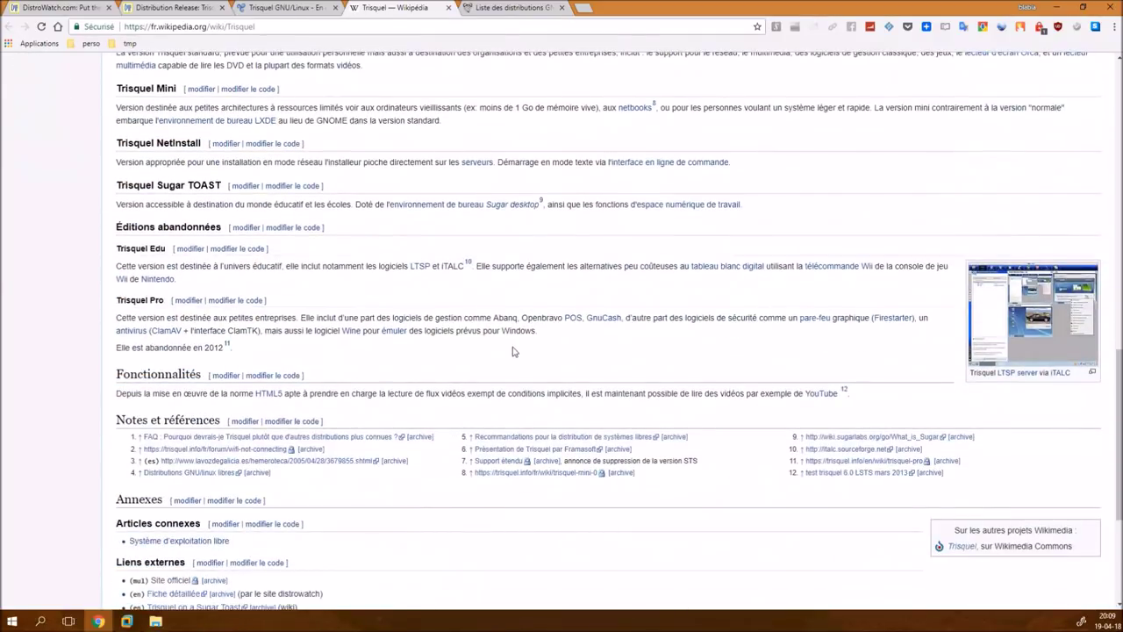
pyautogui.scroll(15, 513, 351)
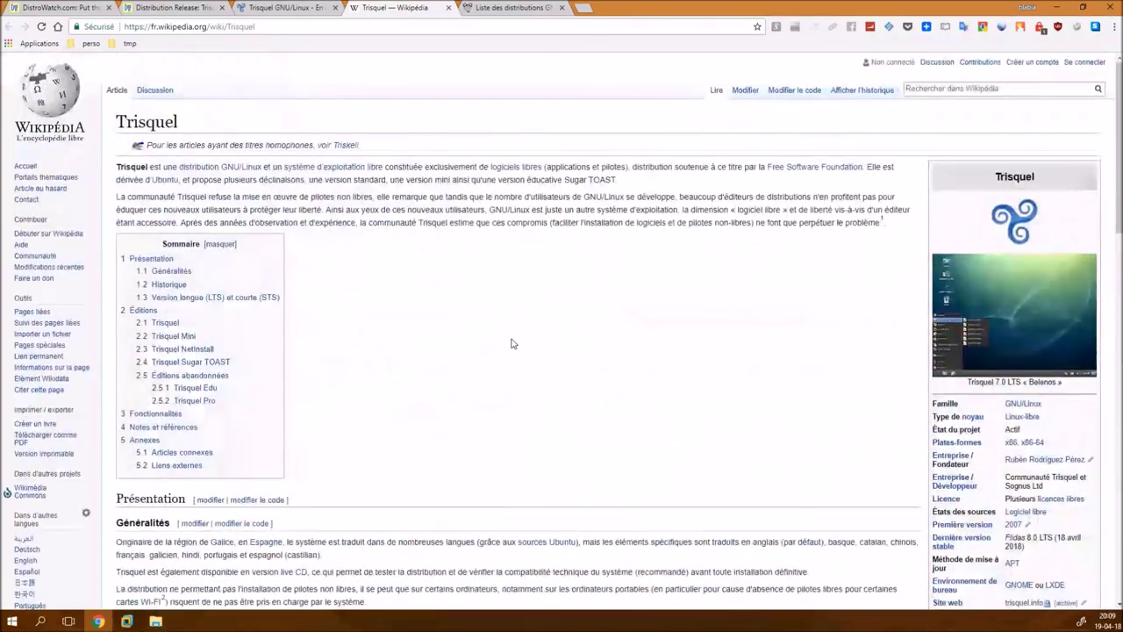
pyautogui.click(502, 9)
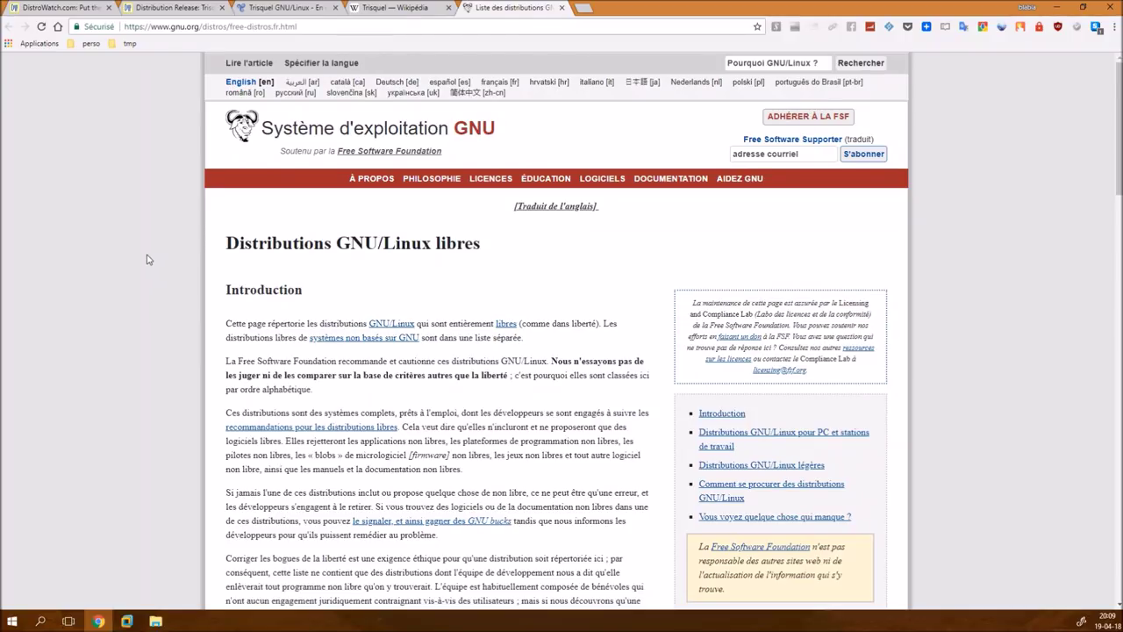
pyautogui.scroll(-7, 150, 259)
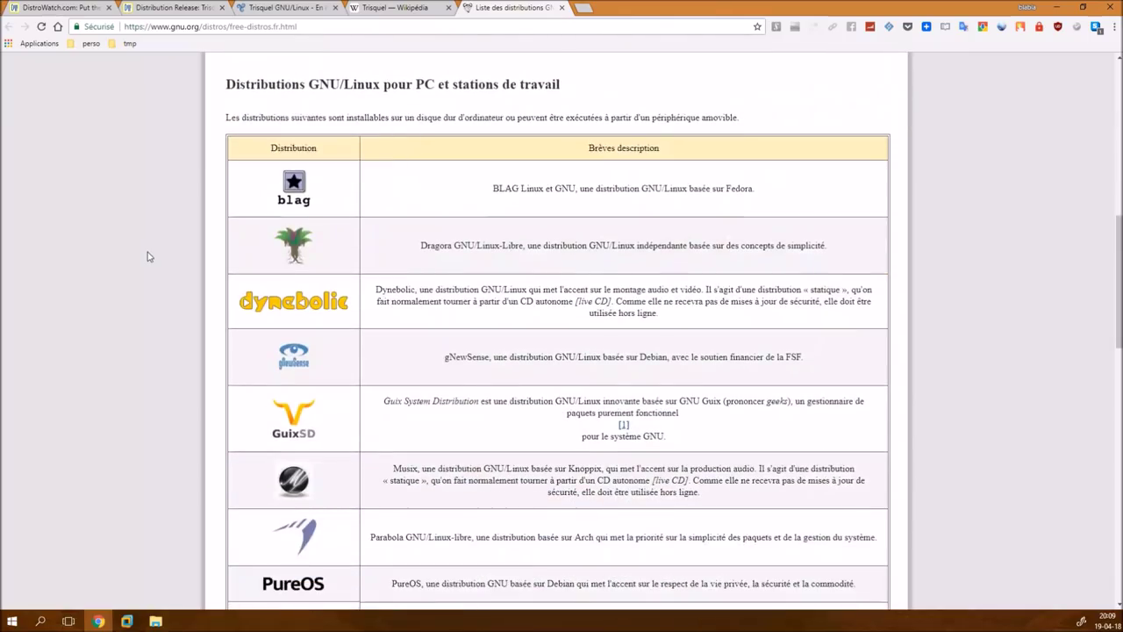
pyautogui.scroll(-2, 149, 256)
pyautogui.scroll(-3, 150, 257)
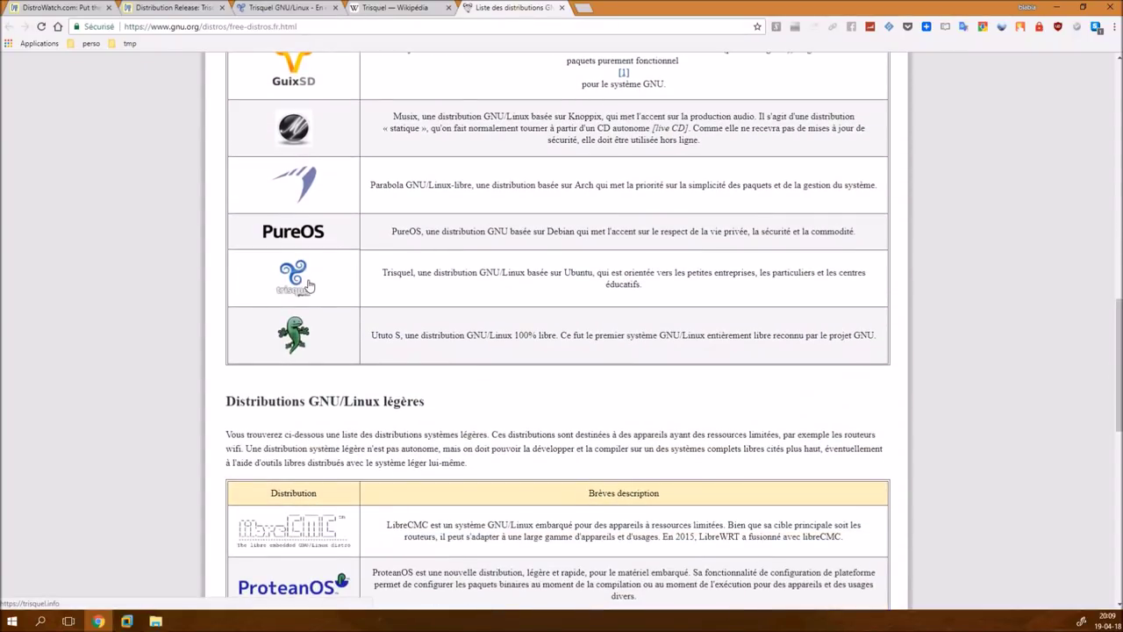
pyautogui.scroll(12, 166, 328)
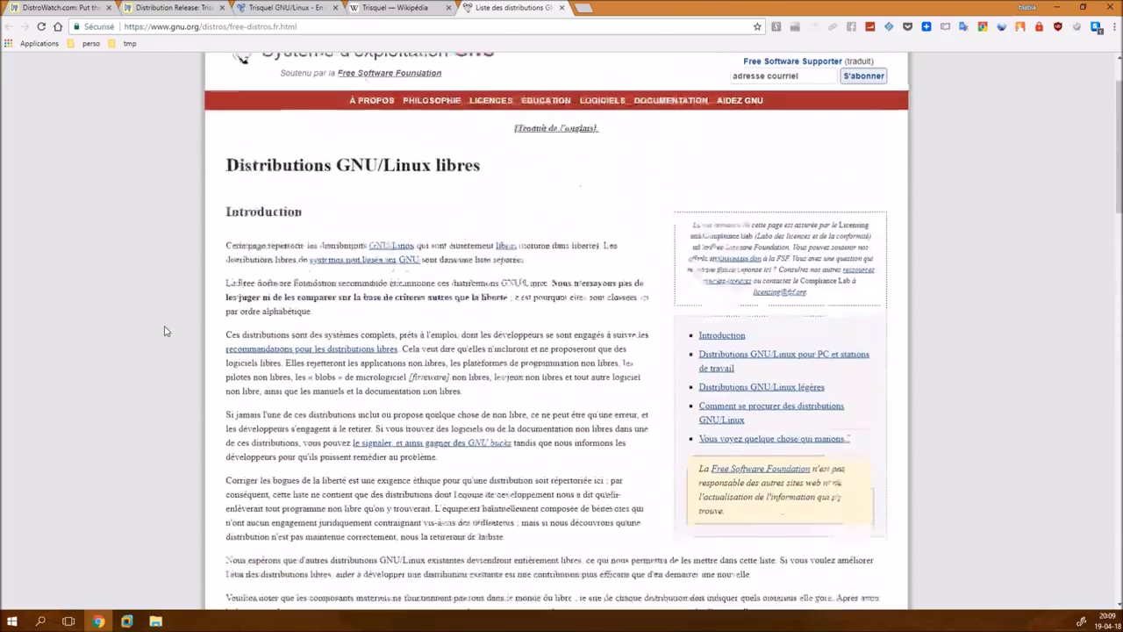
# Step: Switch to File Explorer and locate the trisquel_8.0_amd64 disk image in the ISO\Linux folder on DATA2 (E:)
pyautogui.click(1058, 8)
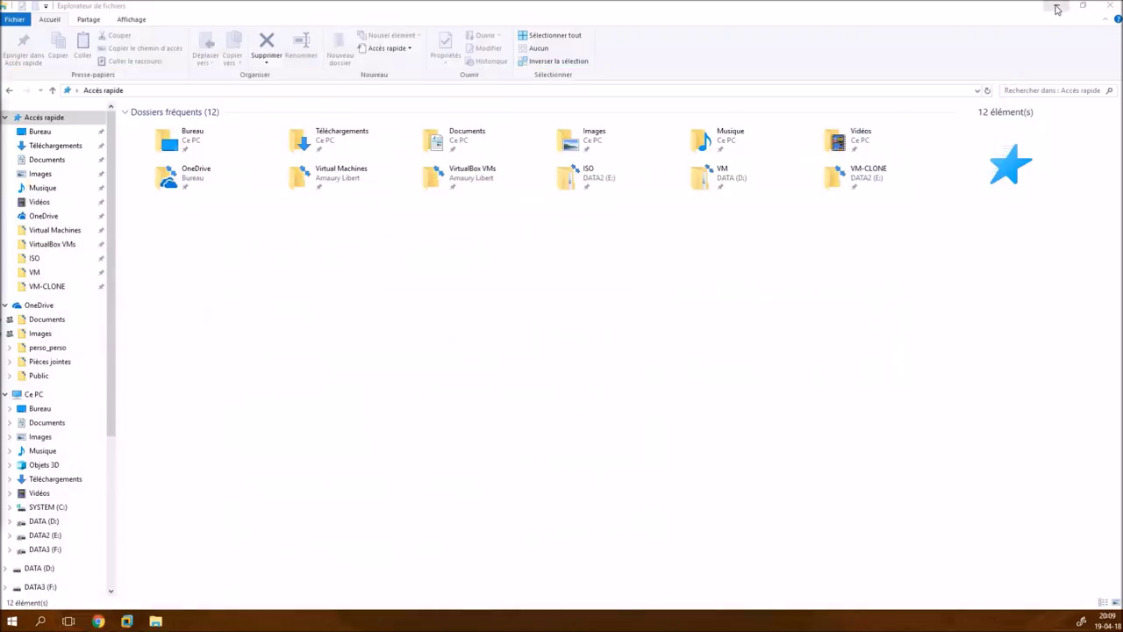
pyautogui.click(70, 259)
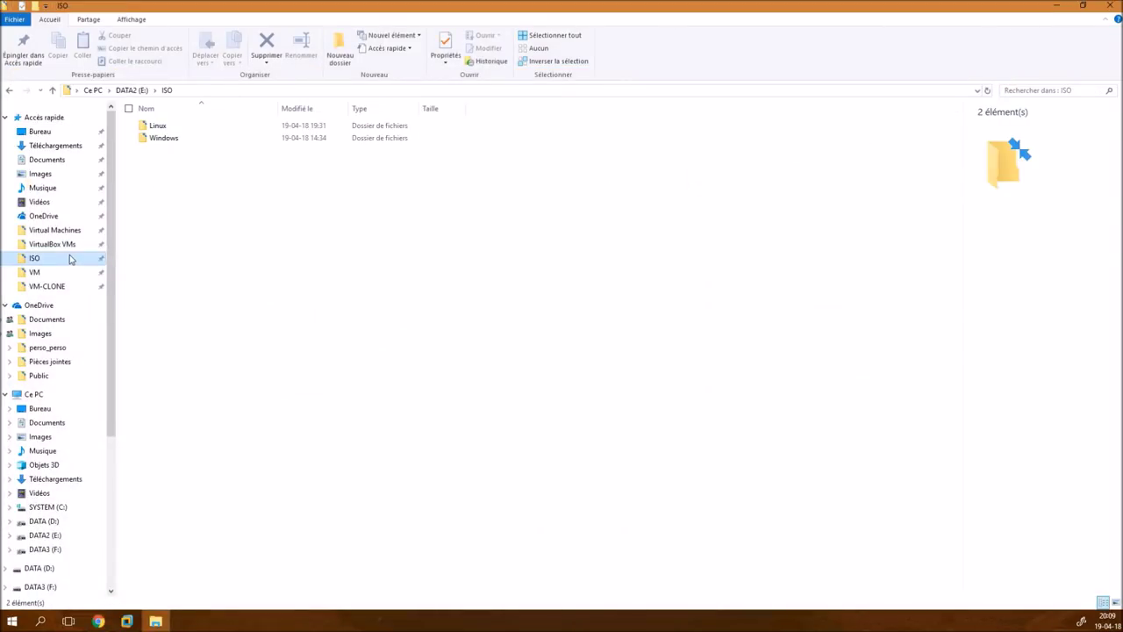
pyautogui.doubleClick(159, 129)
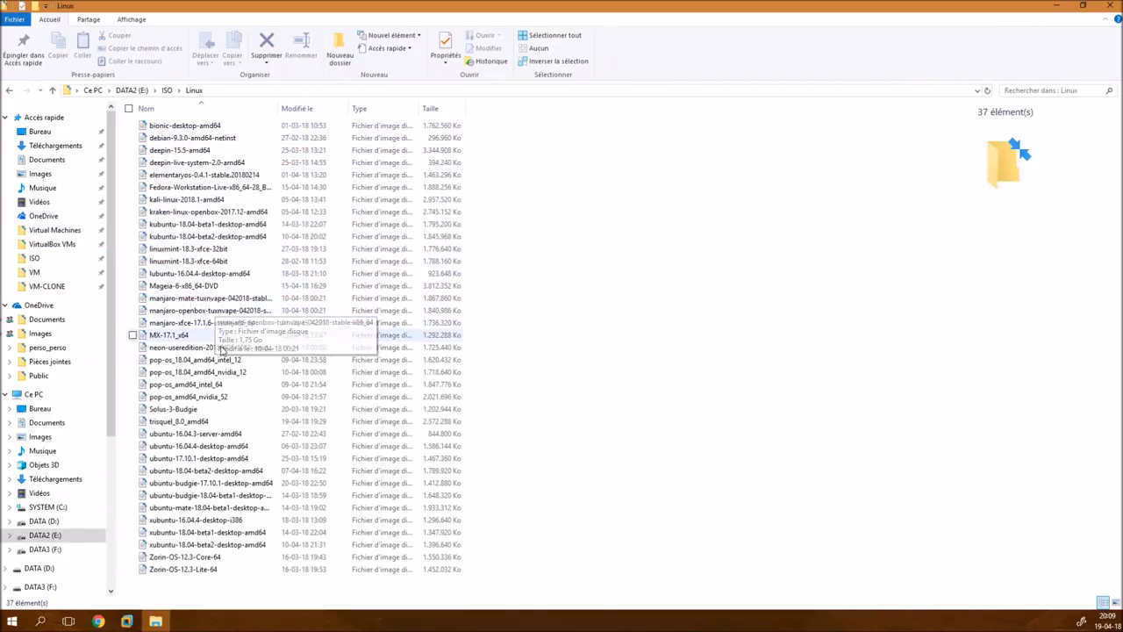
pyautogui.click(207, 422)
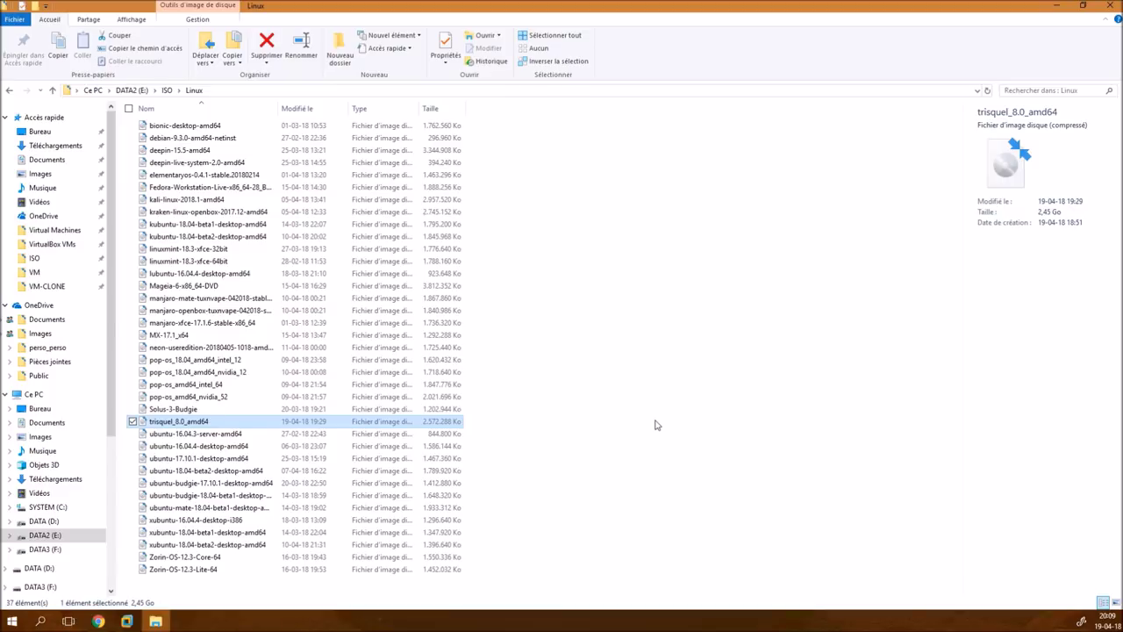
# Step: Check the size of the trisquel_8.0_amd64 virtual disk file in VM\VMware\Linux on DATA (D:), and return to Quick access
pyautogui.click(47, 274)
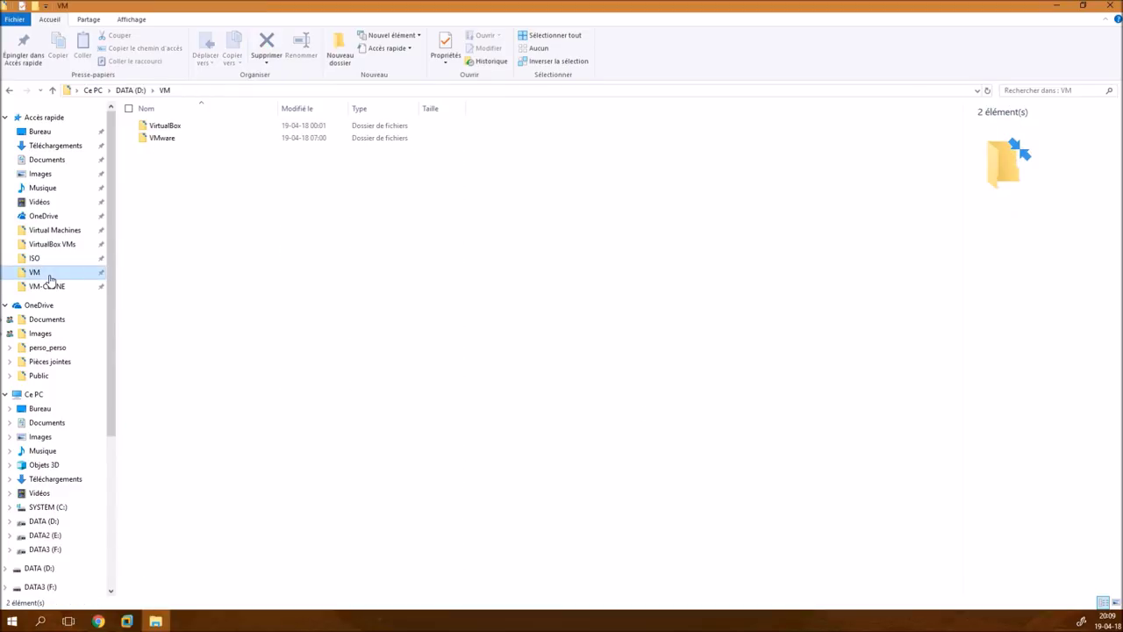
pyautogui.doubleClick(182, 138)
pyautogui.click(181, 129)
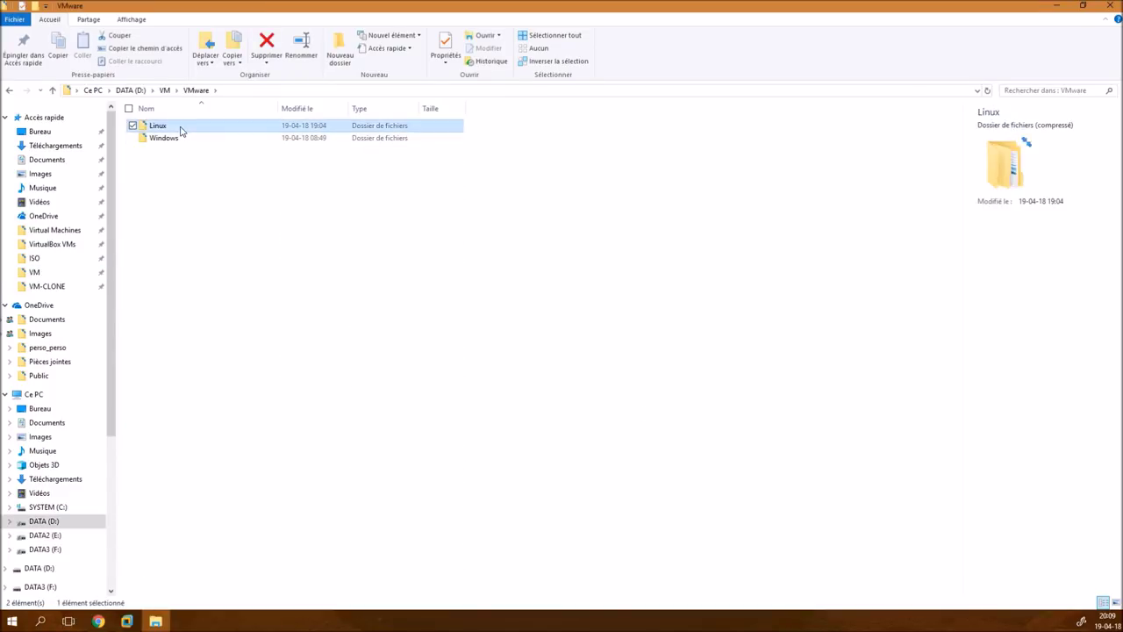
pyautogui.doubleClick(181, 129)
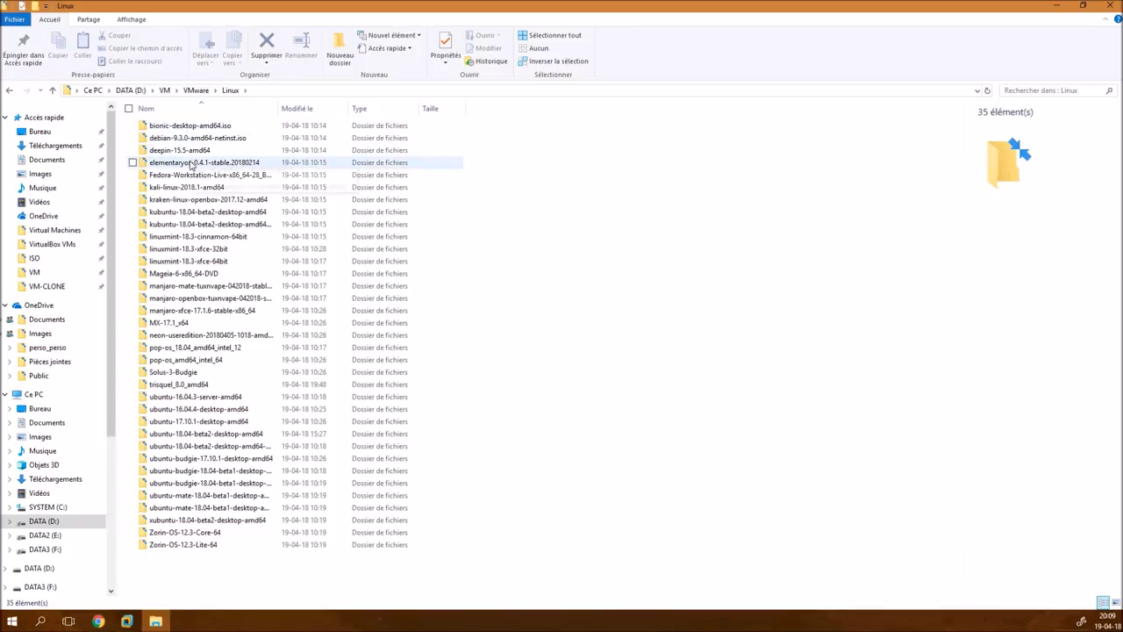
pyautogui.click(202, 385)
pyautogui.doubleClick(202, 384)
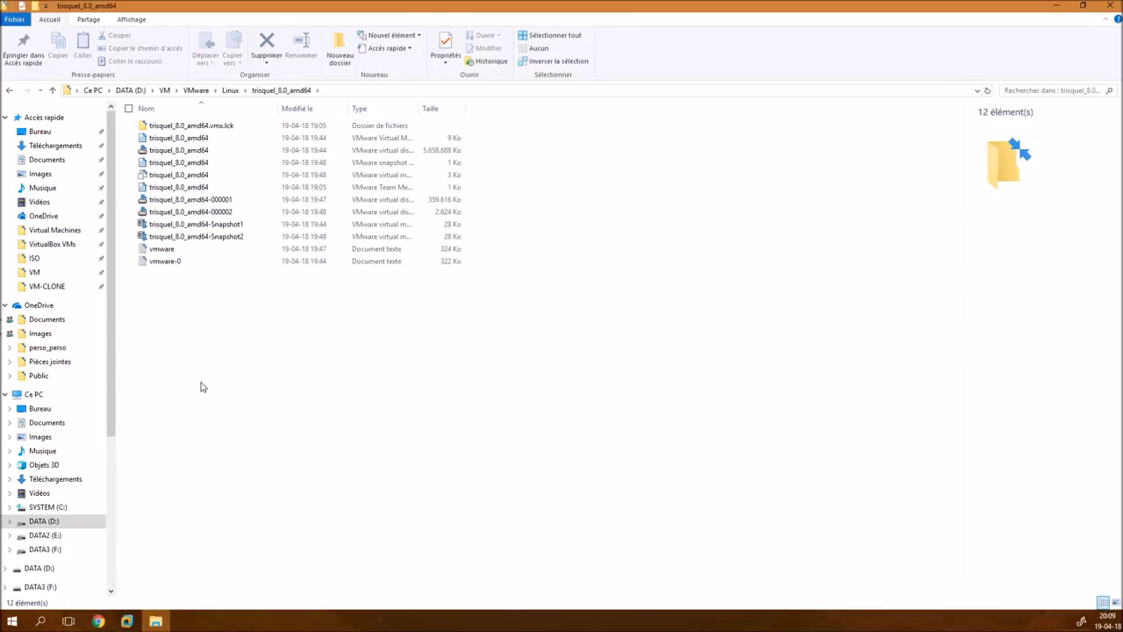
pyautogui.click(444, 152)
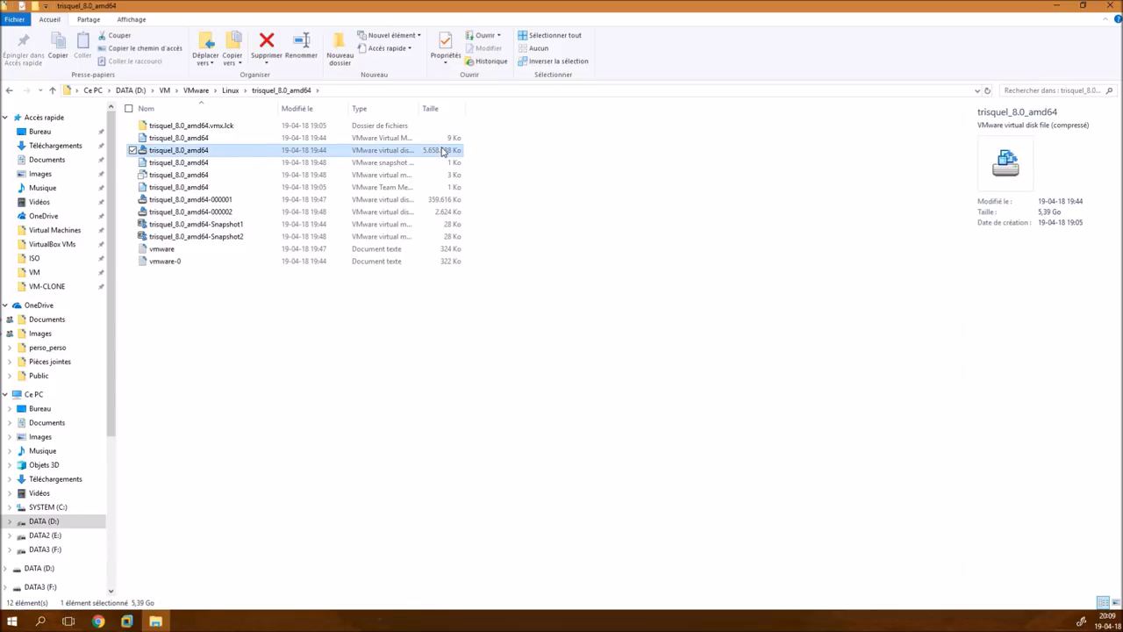
pyautogui.click(44, 118)
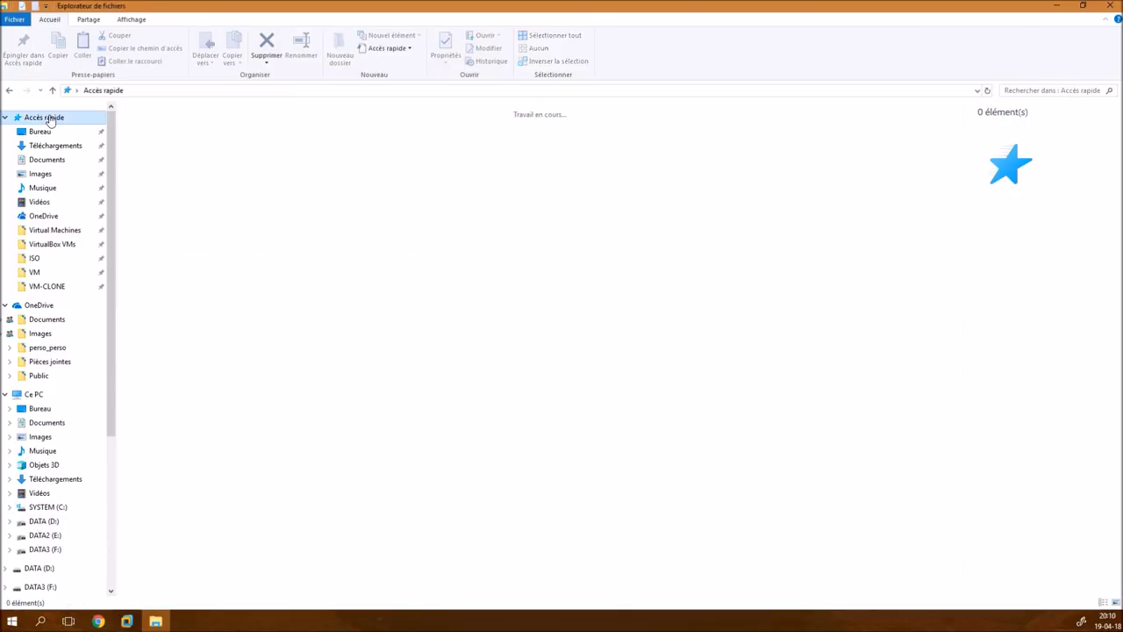
# Step: Switch to VMware Workstation, power on the trisquel_8.0_amd64 virtual machine and hide the Library sidebar
pyautogui.click(1049, 7)
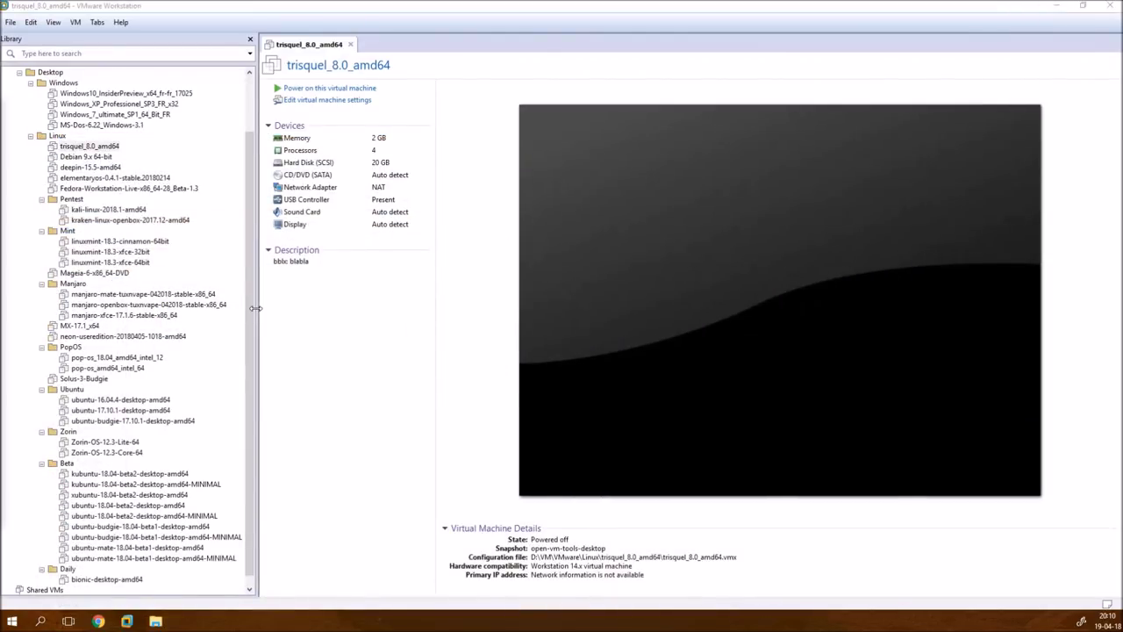
pyautogui.click(344, 89)
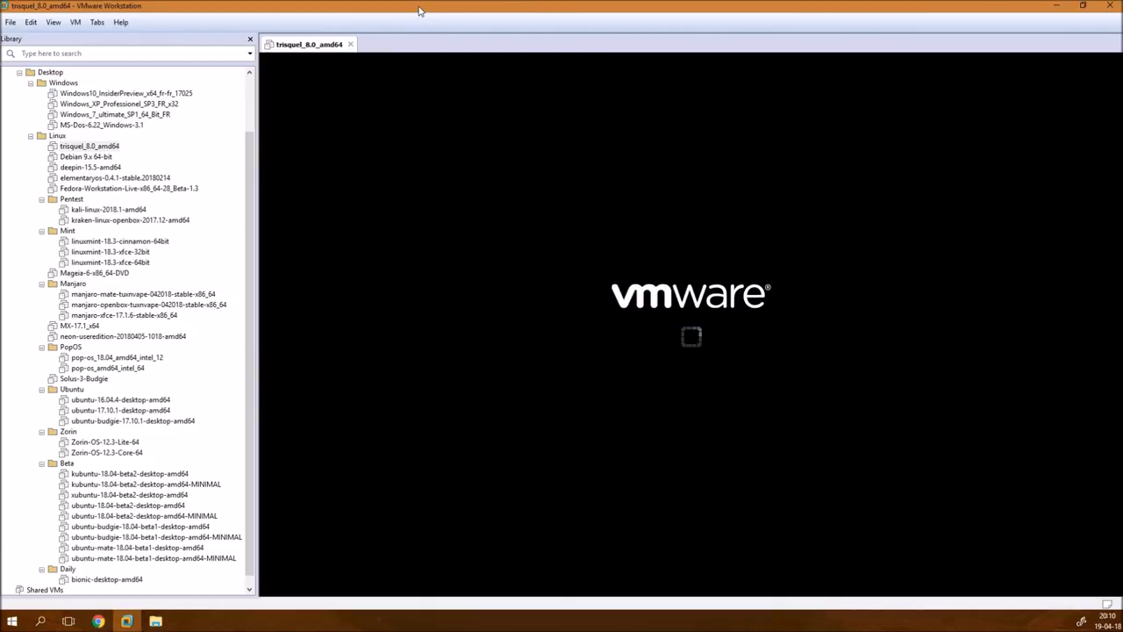
pyautogui.press('F9')
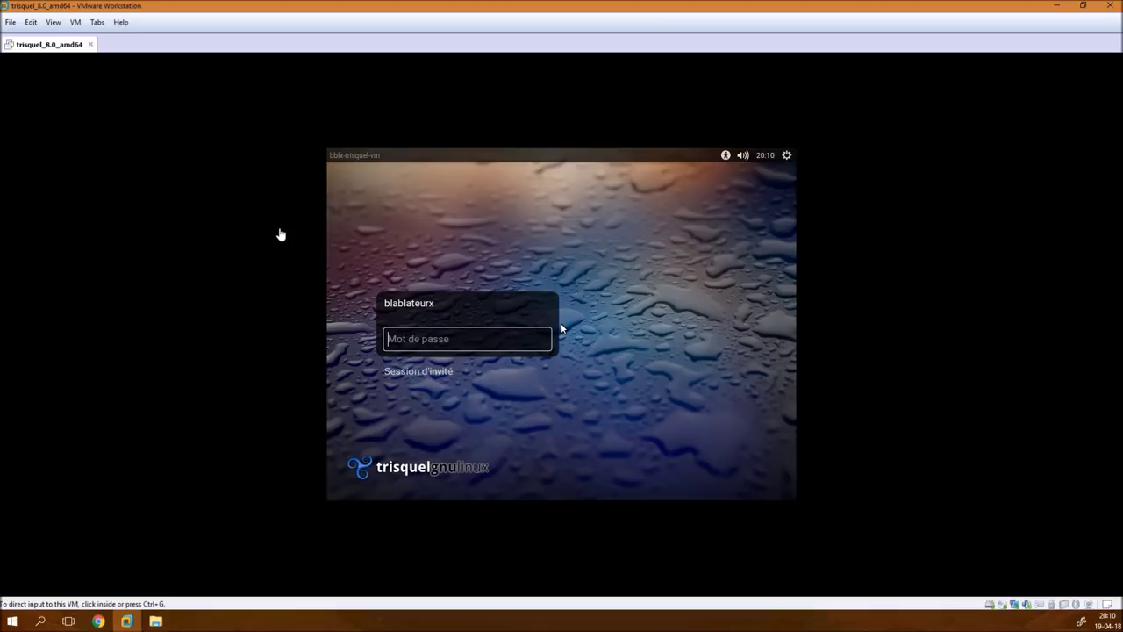
# Step: Log in to the Trisquel session with the account password
pyautogui.click(430, 341)
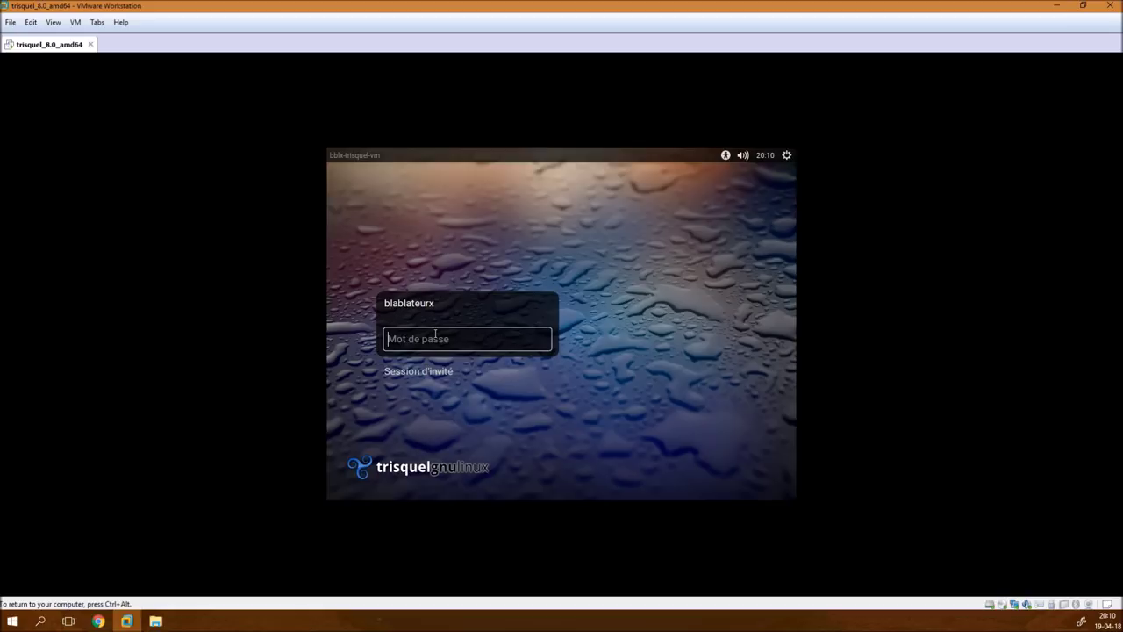
pyautogui.write('******')
pyautogui.press('Return')
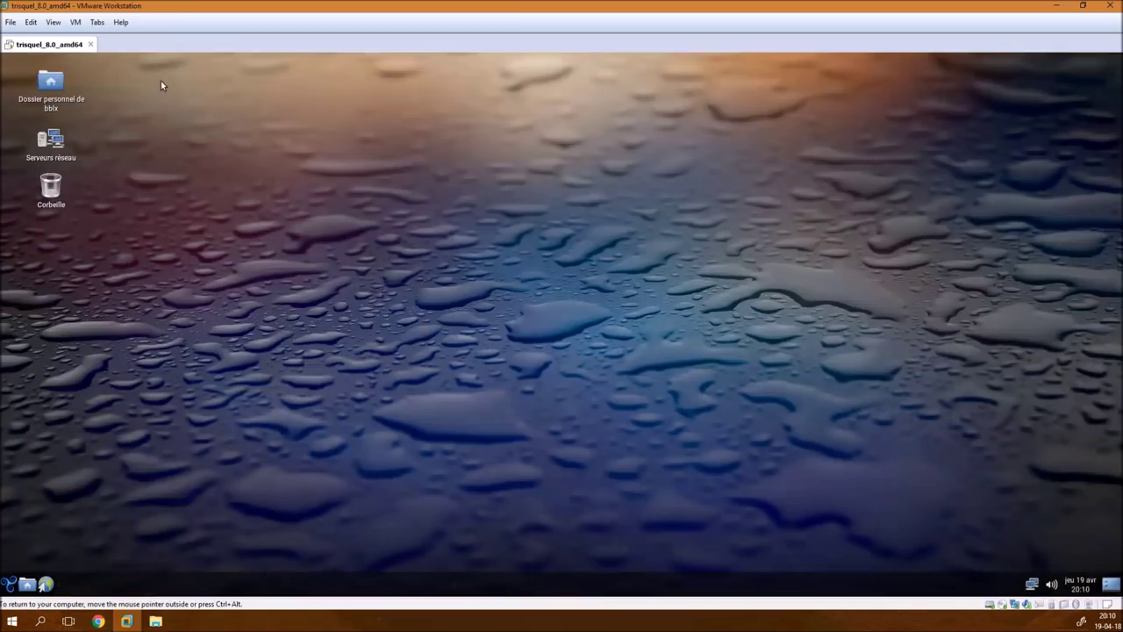
# Step: Put the virtual machine in full screen and enter Exclusive Mode
pyautogui.click(61, 22)
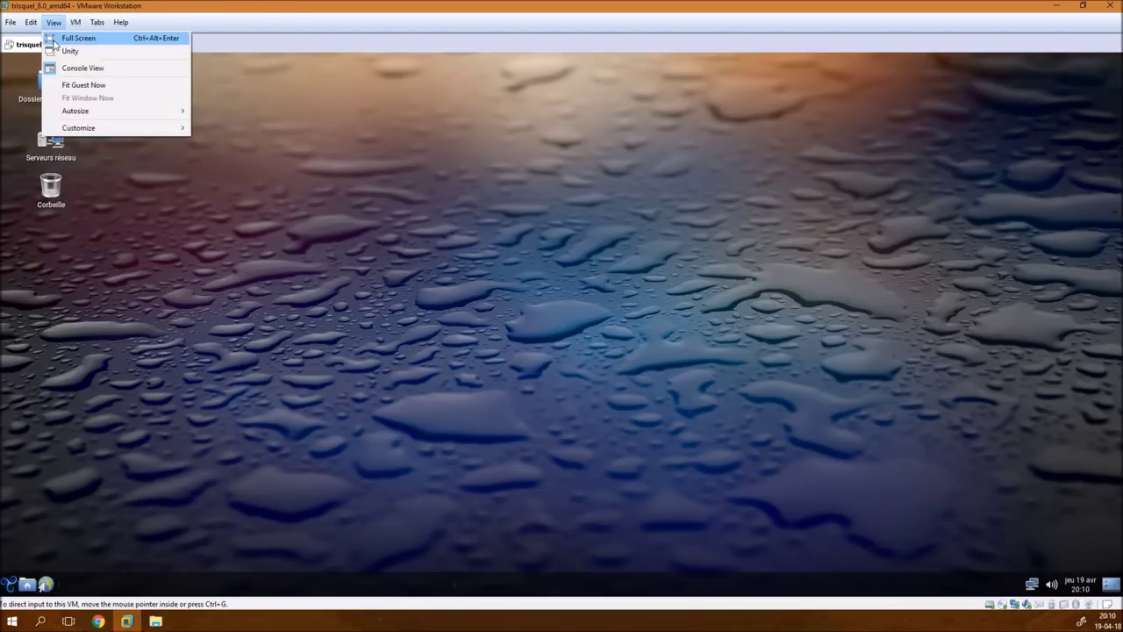
pyautogui.click(54, 40)
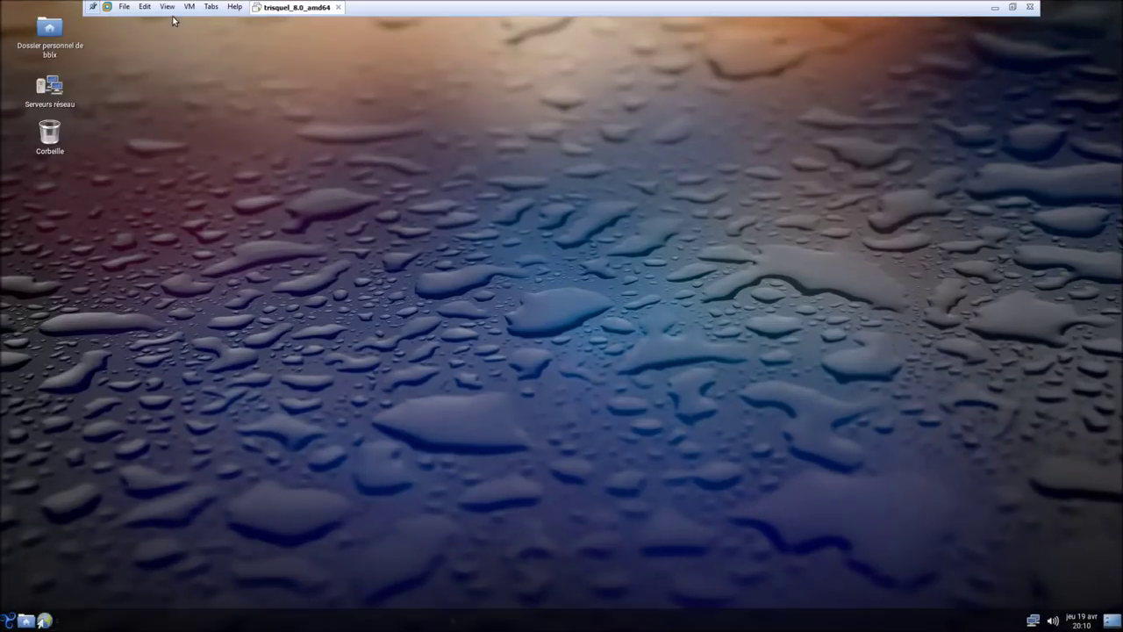
pyautogui.click(166, 7)
pyautogui.click(191, 33)
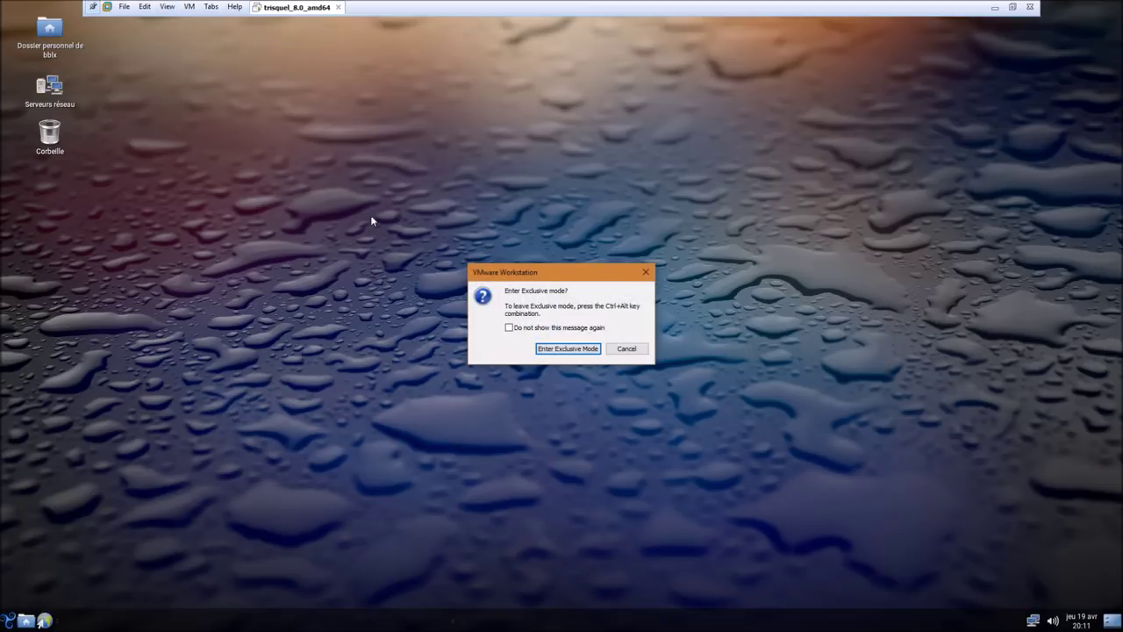
pyautogui.click(539, 334)
pyautogui.click(569, 350)
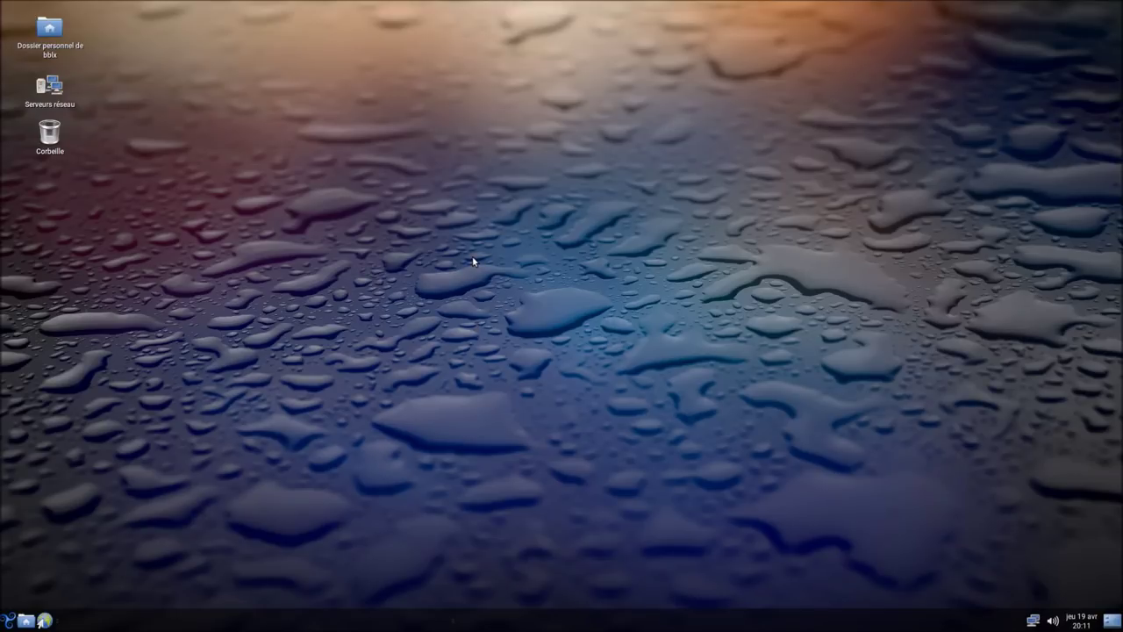
# Step: Examine the Trisquel desktop's icons, its application categories and the options of the bottom panel
pyautogui.moveTo(128, 28); pyautogui.dragTo(43, 157)
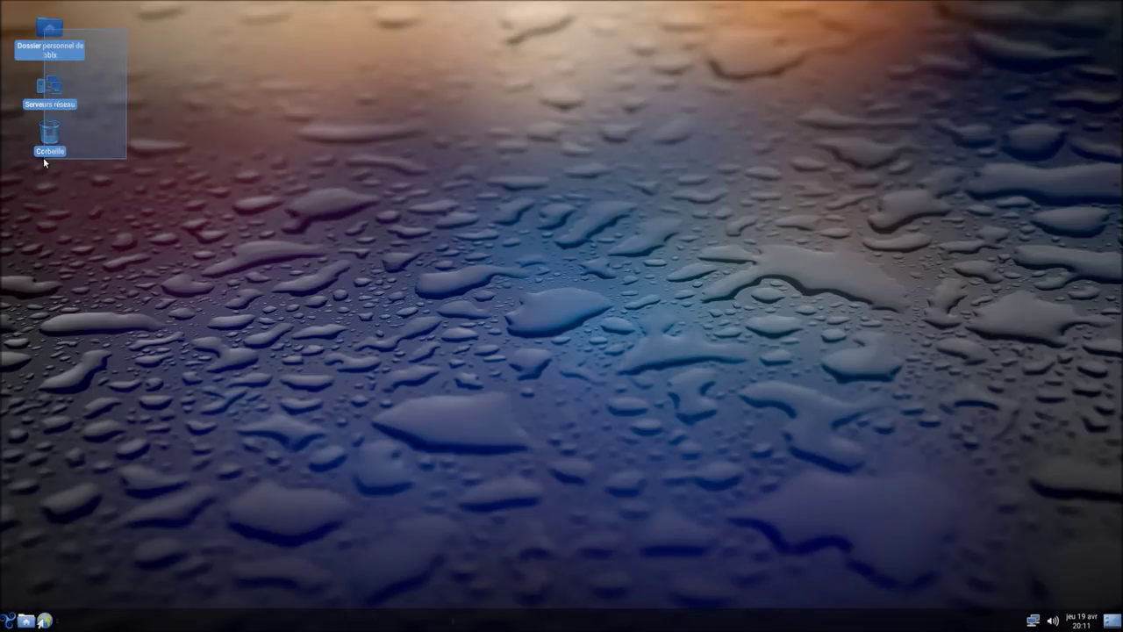
pyautogui.moveTo(43, 157); pyautogui.dragTo(43, 157)
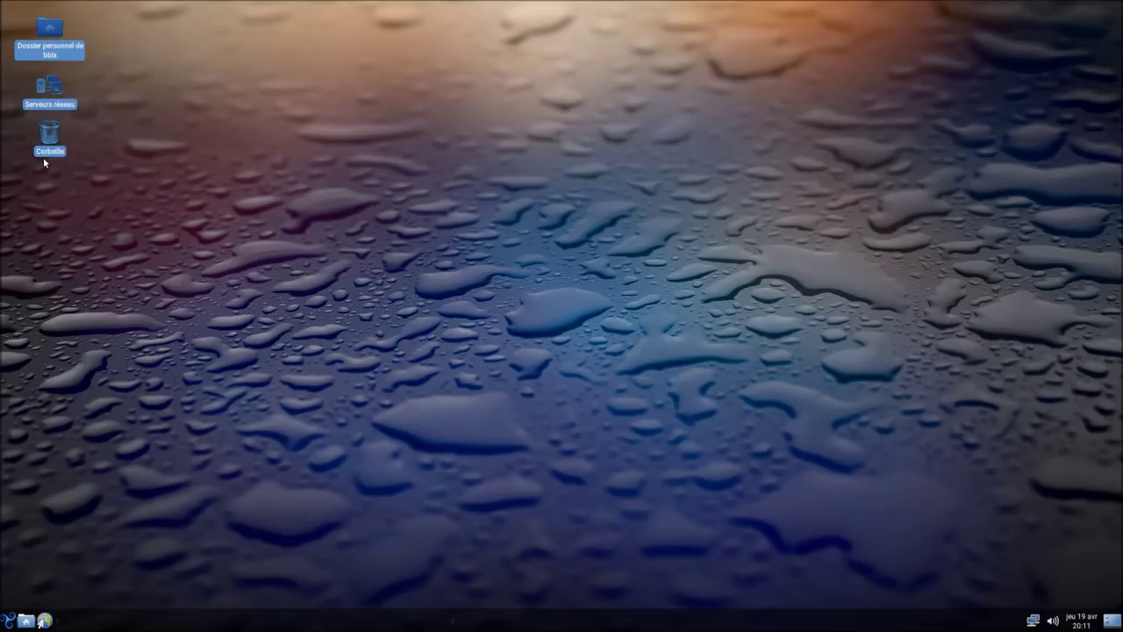
pyautogui.click(121, 177)
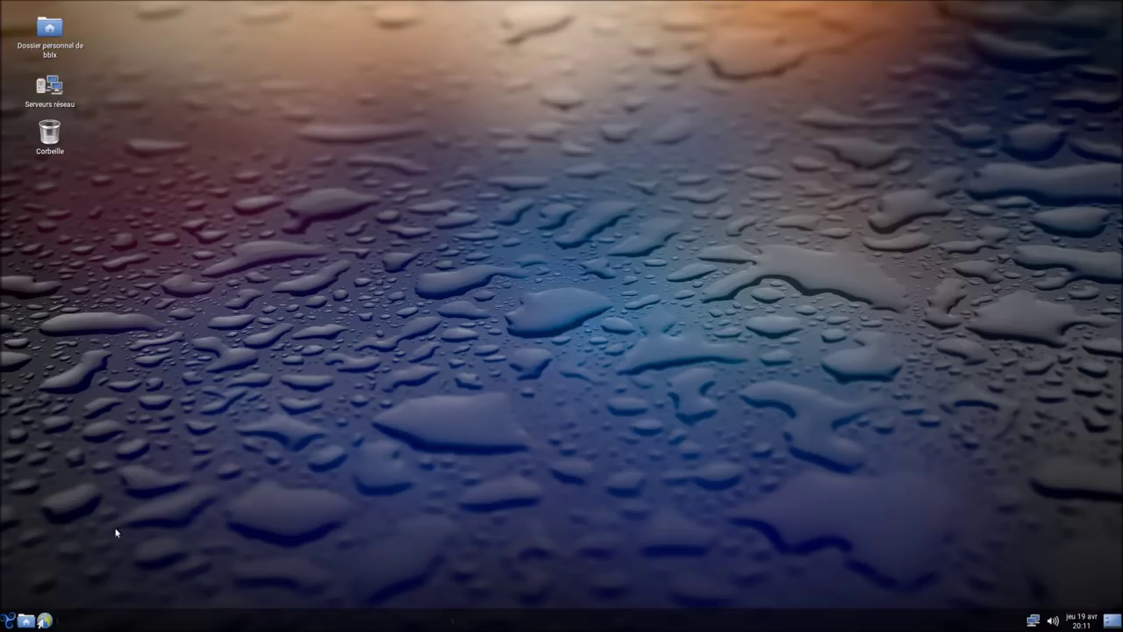
pyautogui.click(8, 620)
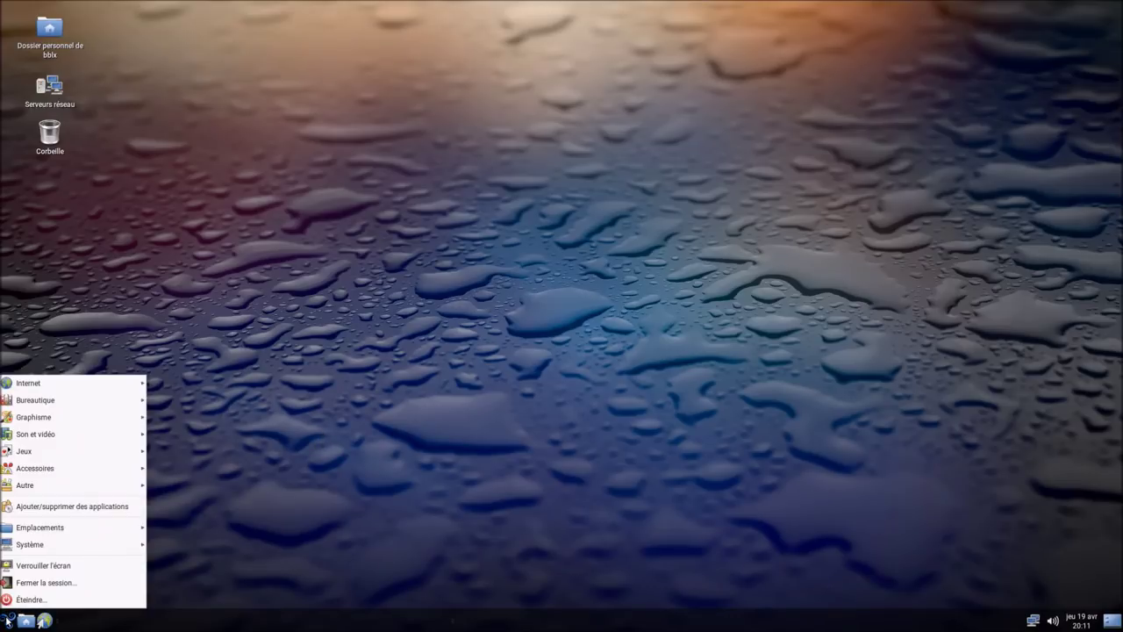
pyautogui.click(8, 620)
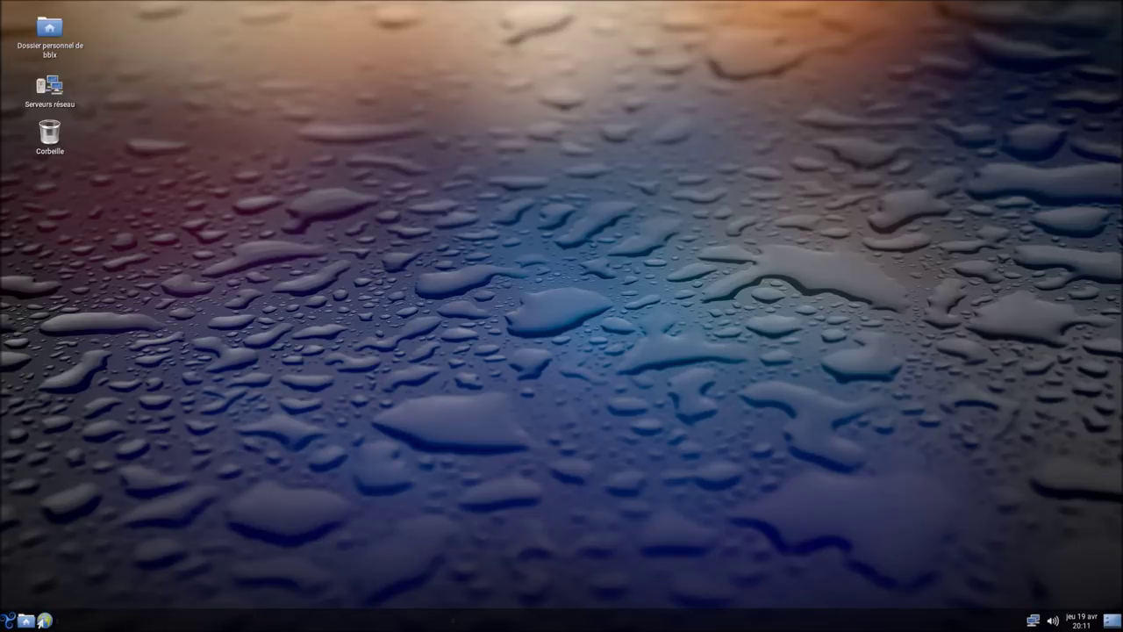
pyautogui.rightClick(453, 626)
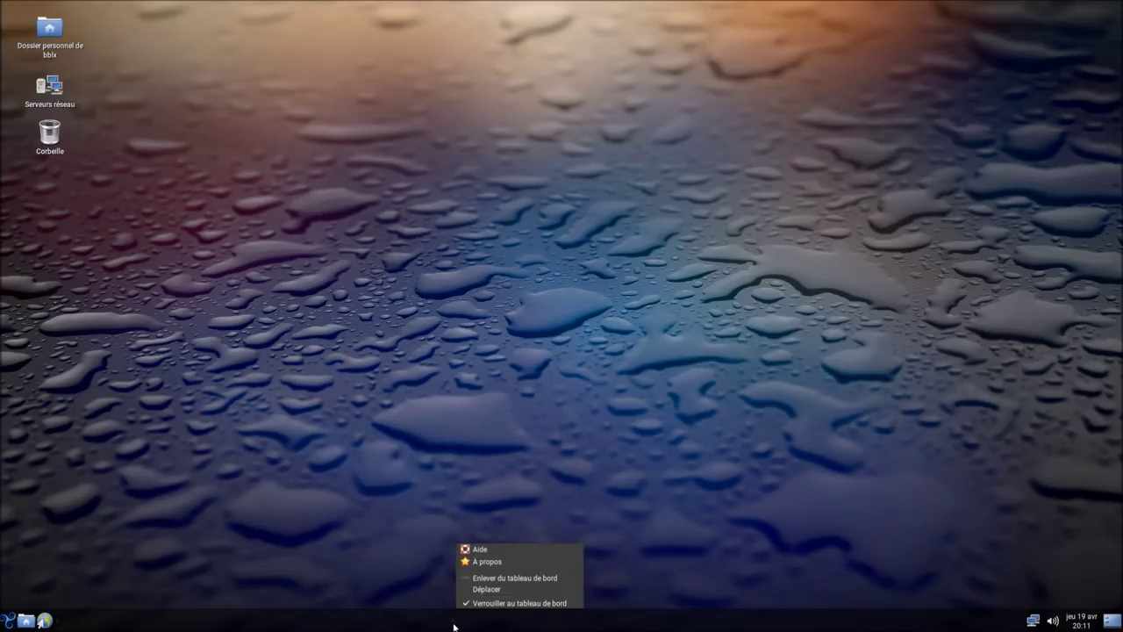
pyautogui.click(822, 554)
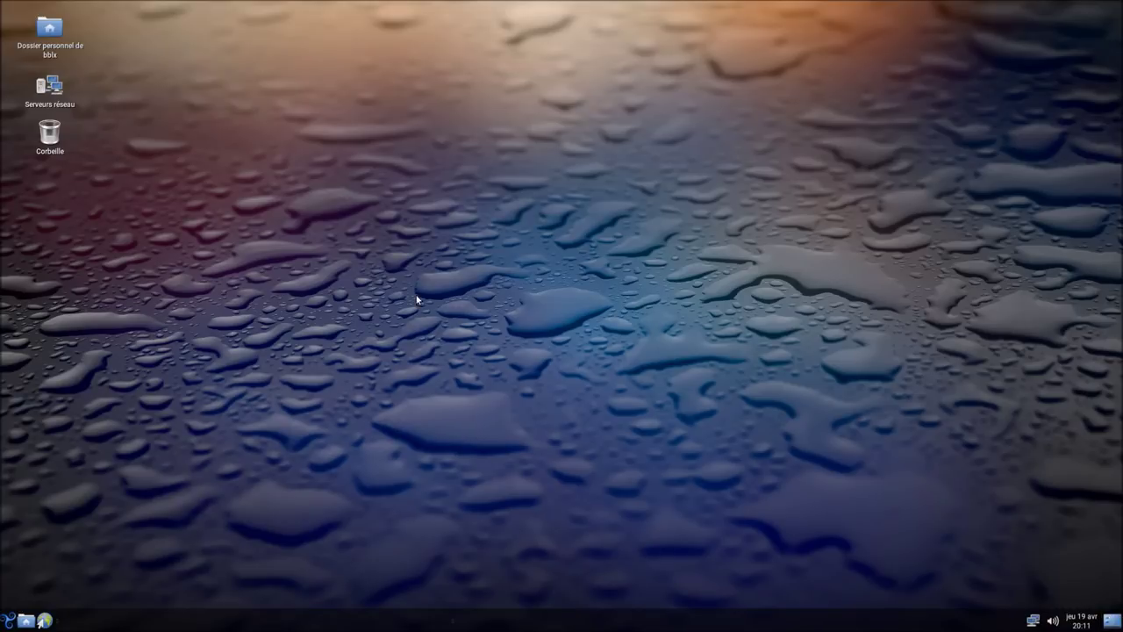
# Step: Launch the Terminal from the Trisquel applications
pyautogui.click(9, 621)
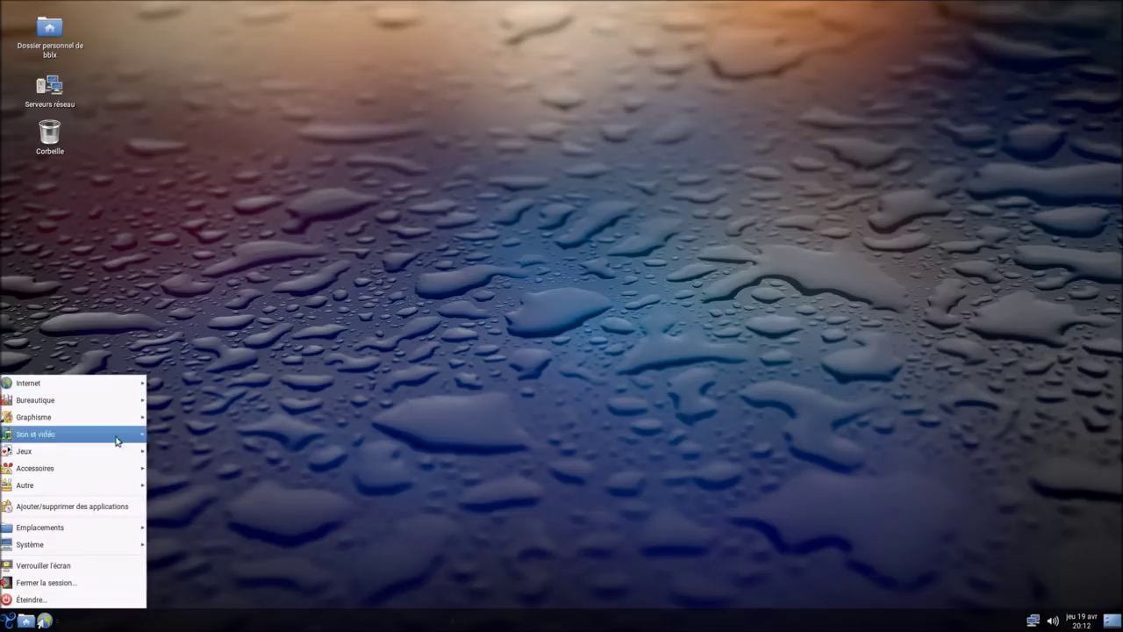
pyautogui.moveTo(111, 483)
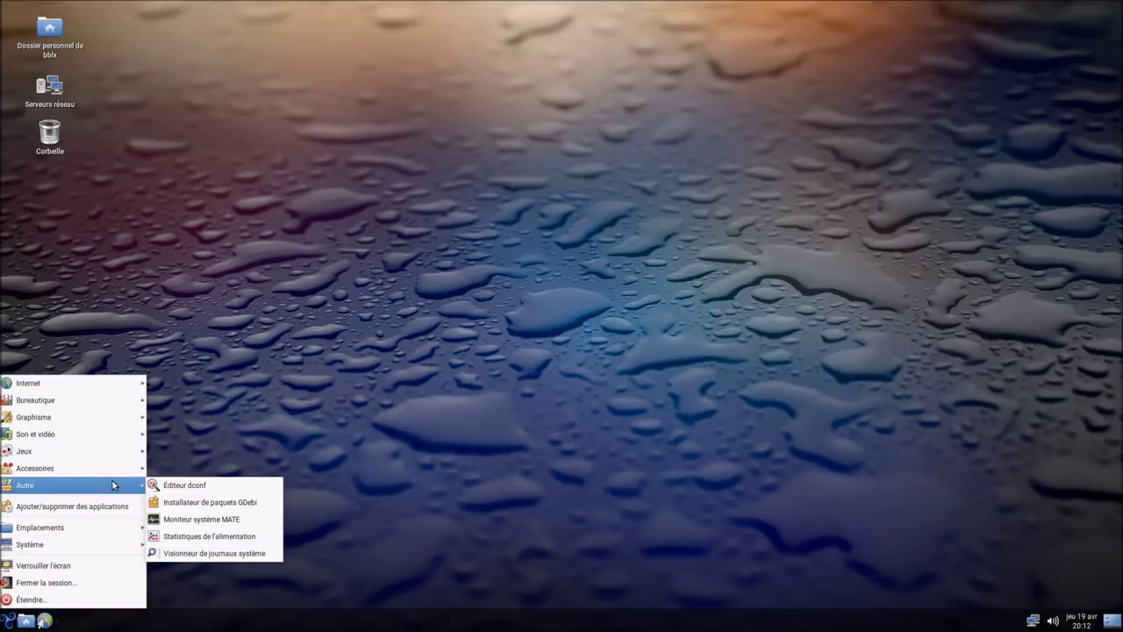
pyautogui.click(218, 606)
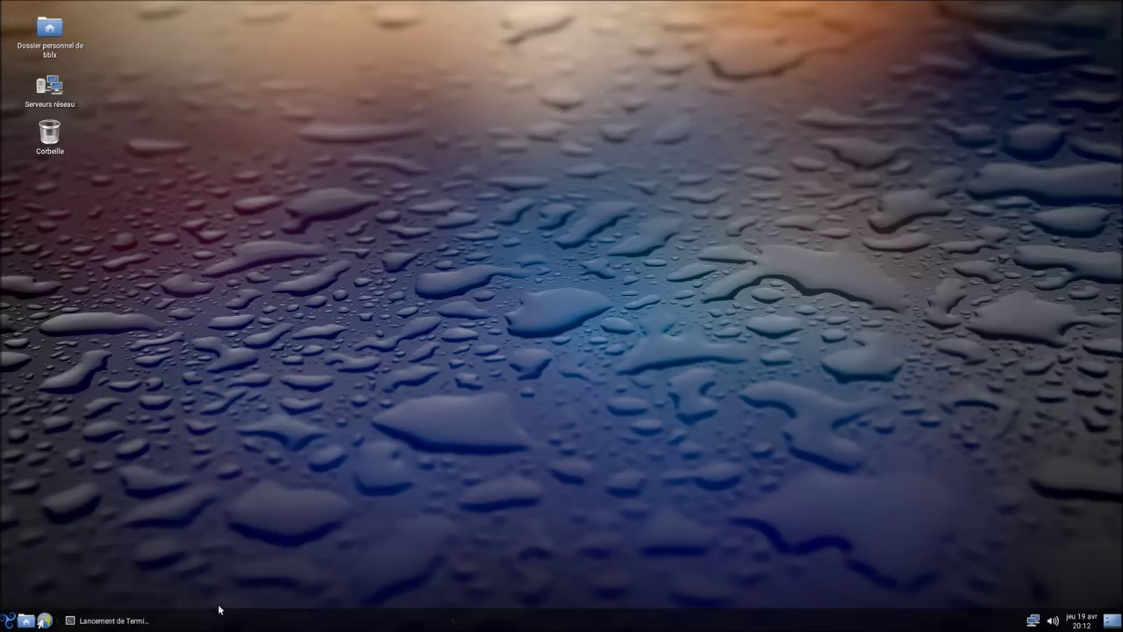
# Step: Display the distribution's release information with cat /etc/*release and clear the terminal
pyautogui.moveTo(463, 44); pyautogui.dragTo(653, 186)
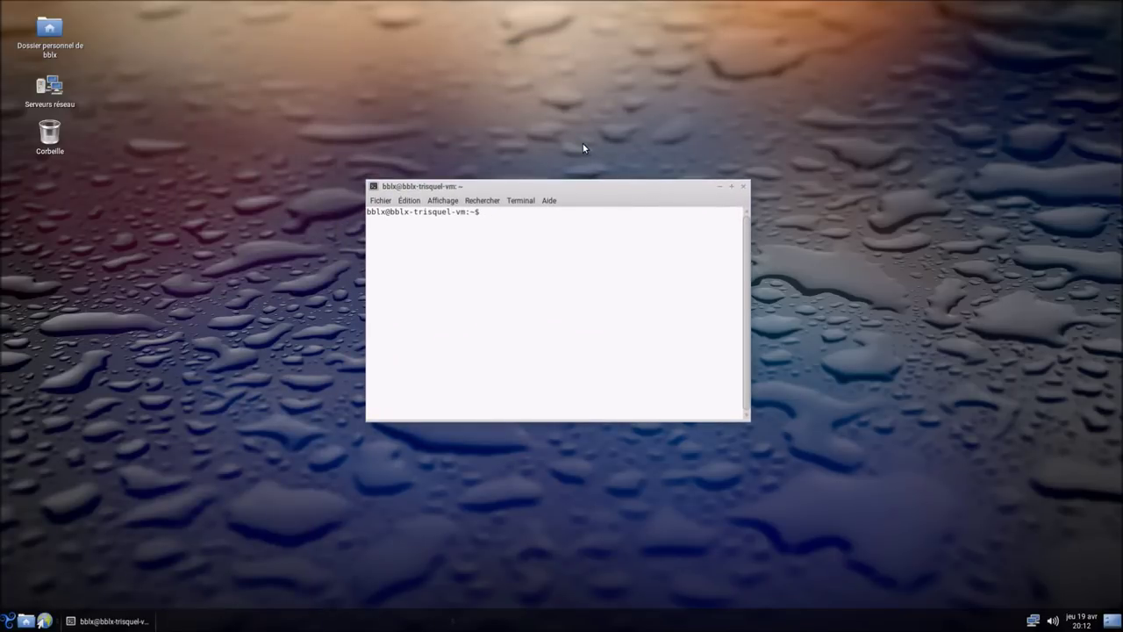
pyautogui.write('cat /etc/*release')
pyautogui.press('Return')
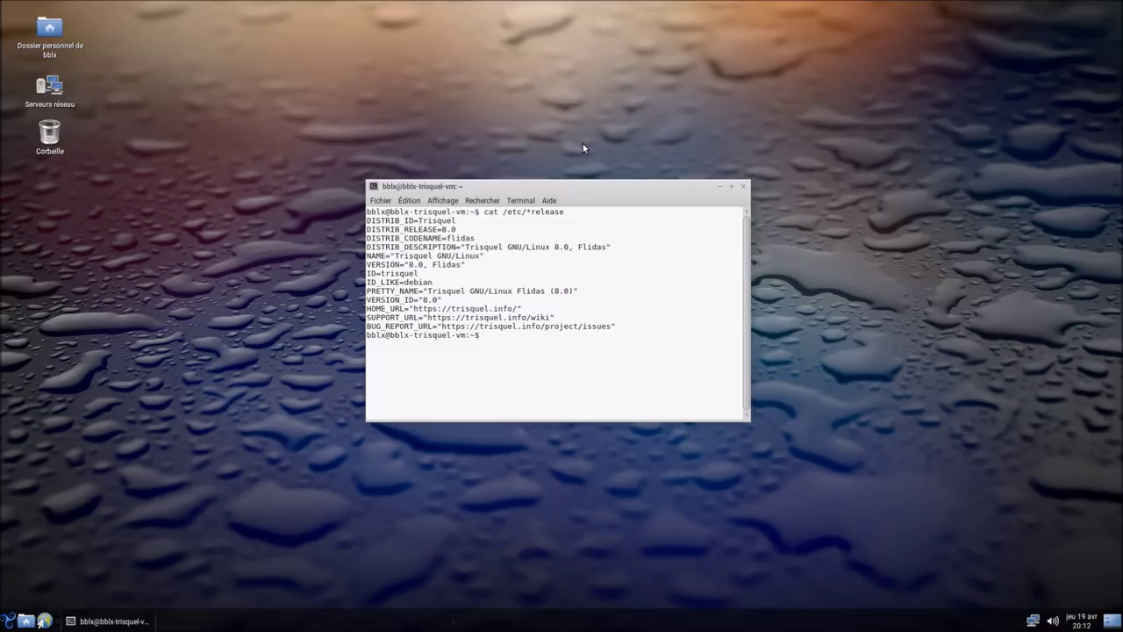
pyautogui.write('clear')
pyautogui.press('Return')
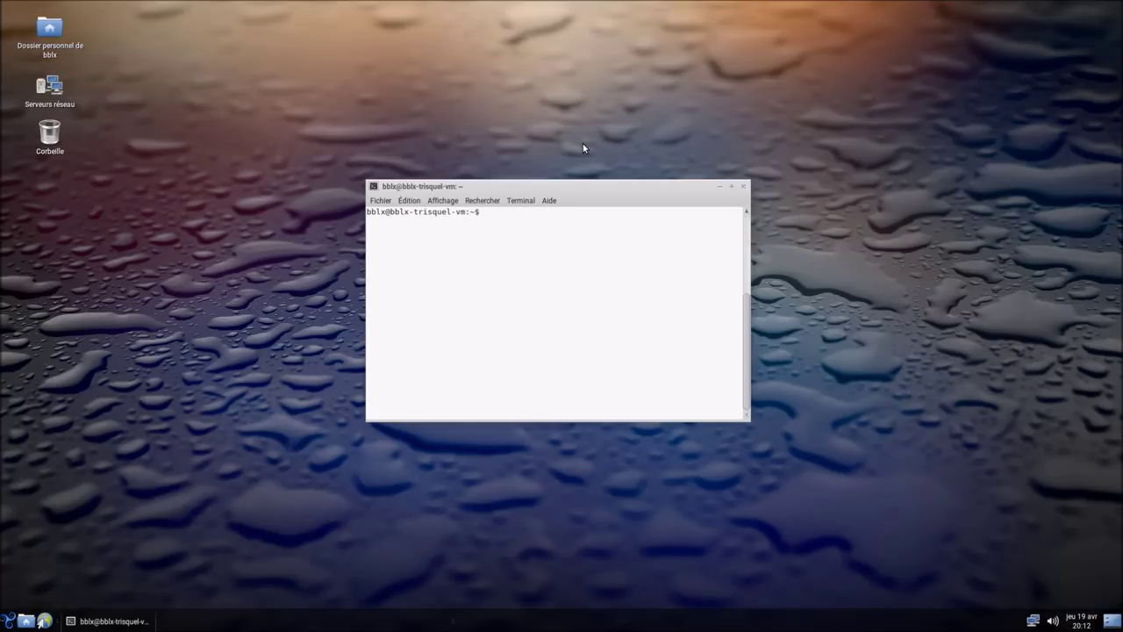
# Step: Try running htop, and install it with sudo apt install htop, authorizing with the account password
pyautogui.write('htop')
pyautogui.press('Return')
pyautogui.write('sudo apt install htop')
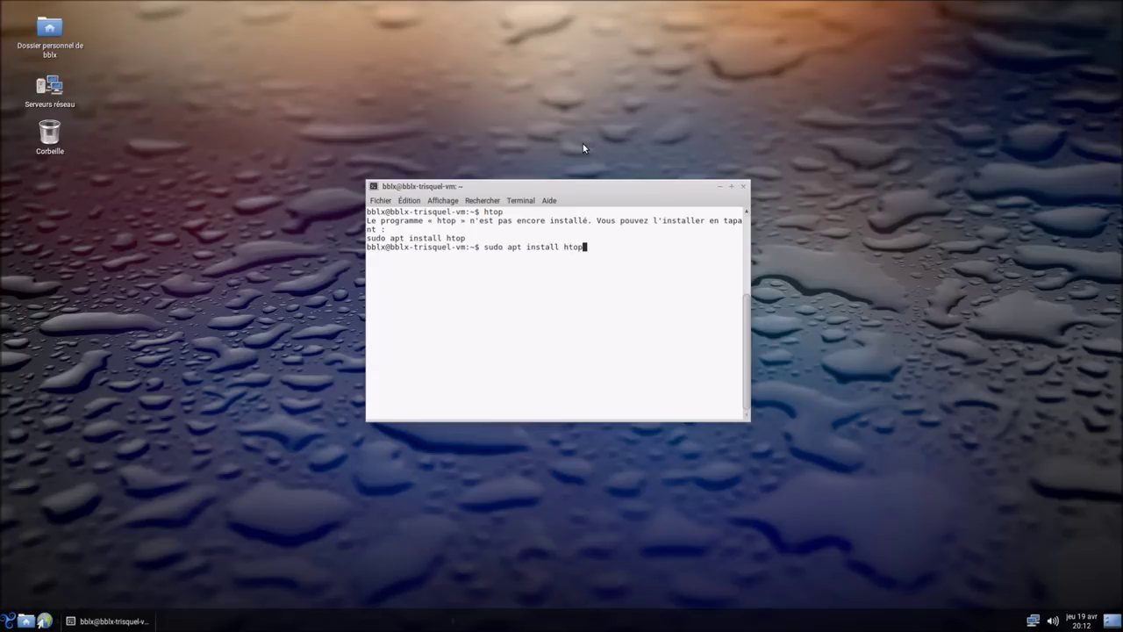
pyautogui.press('Return')
pyautogui.press('Return')
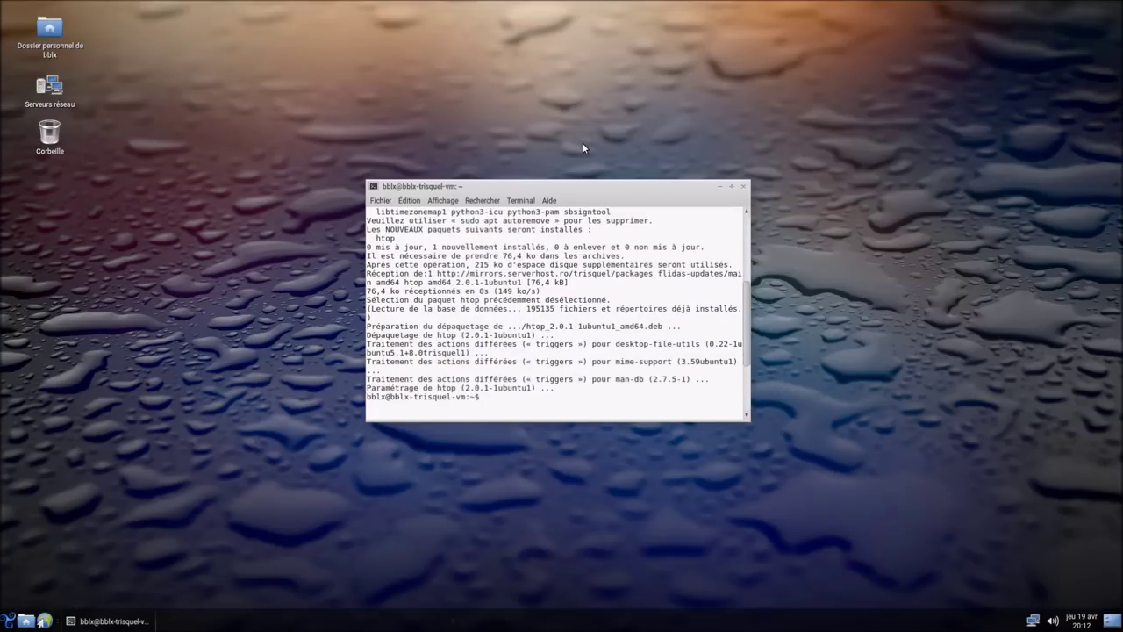
# Step: Clear the terminal, run htop and park its window in the upper-right corner of the desktop
pyautogui.write('clear')
pyautogui.press('Return')
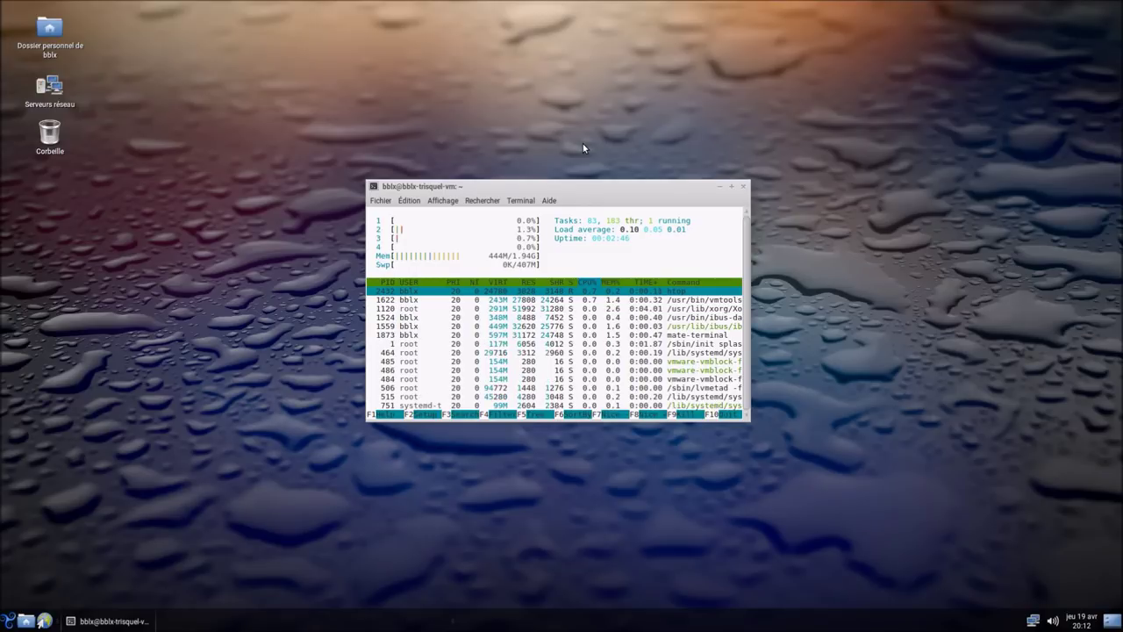
pyautogui.moveTo(597, 186); pyautogui.dragTo(956, 24)
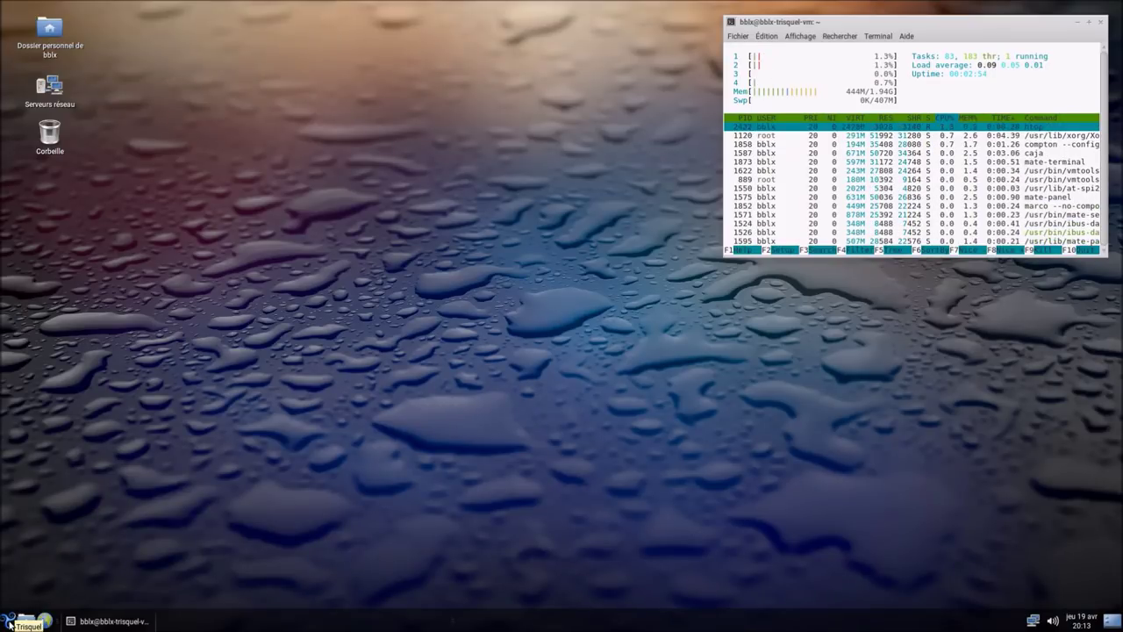
# Step: Open a second MATE Terminal and display the kernel information with uname -a
pyautogui.click(10, 623)
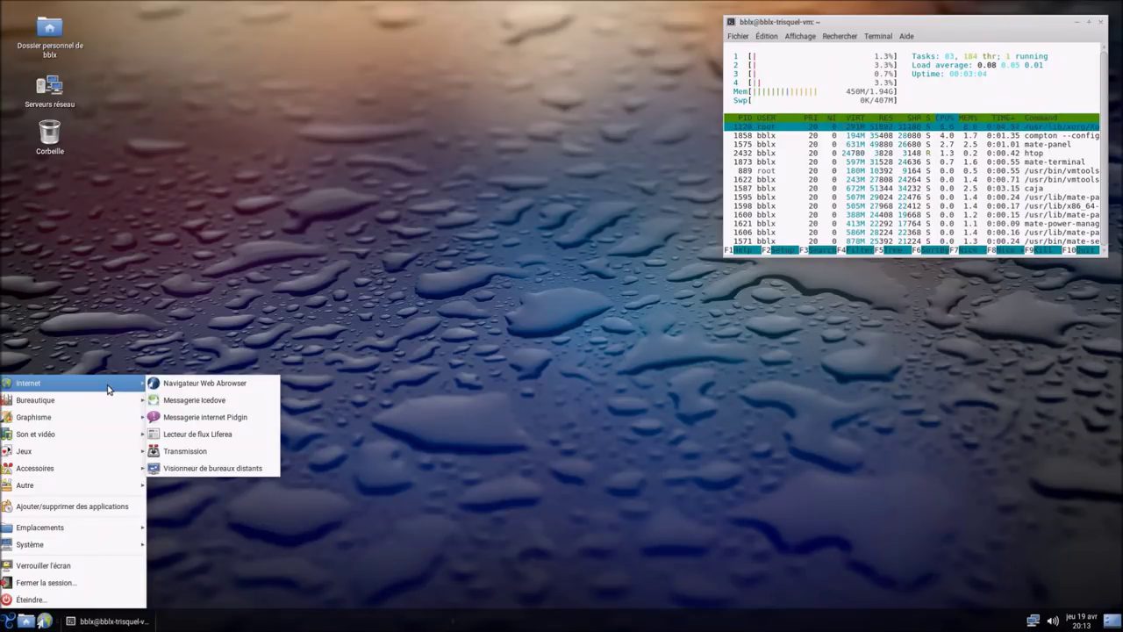
pyautogui.moveTo(109, 469)
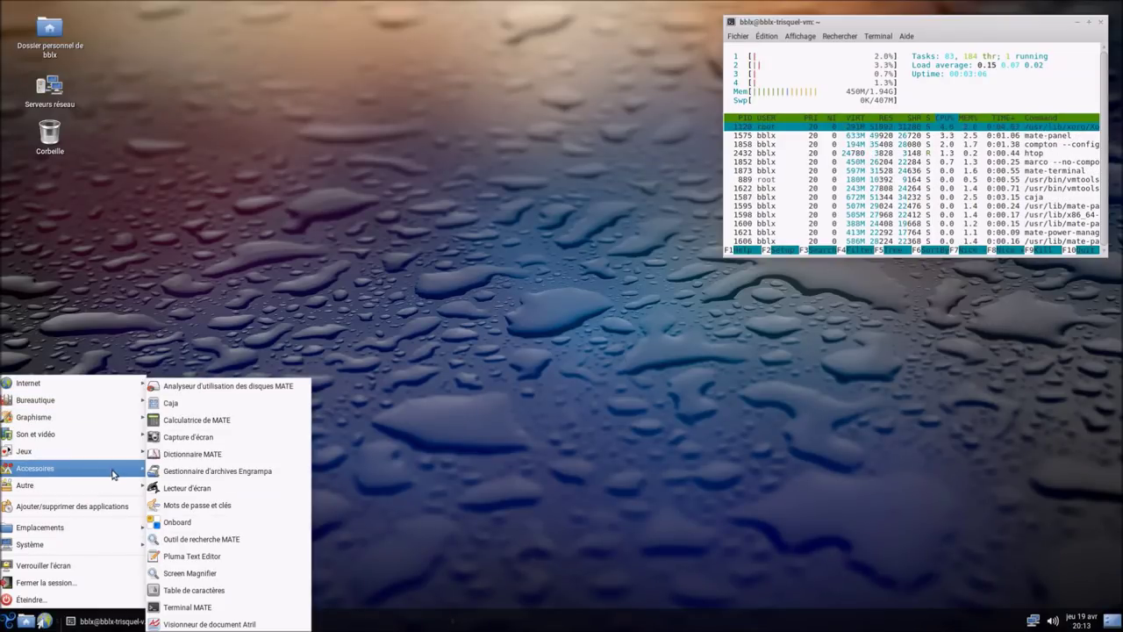
pyautogui.click(179, 608)
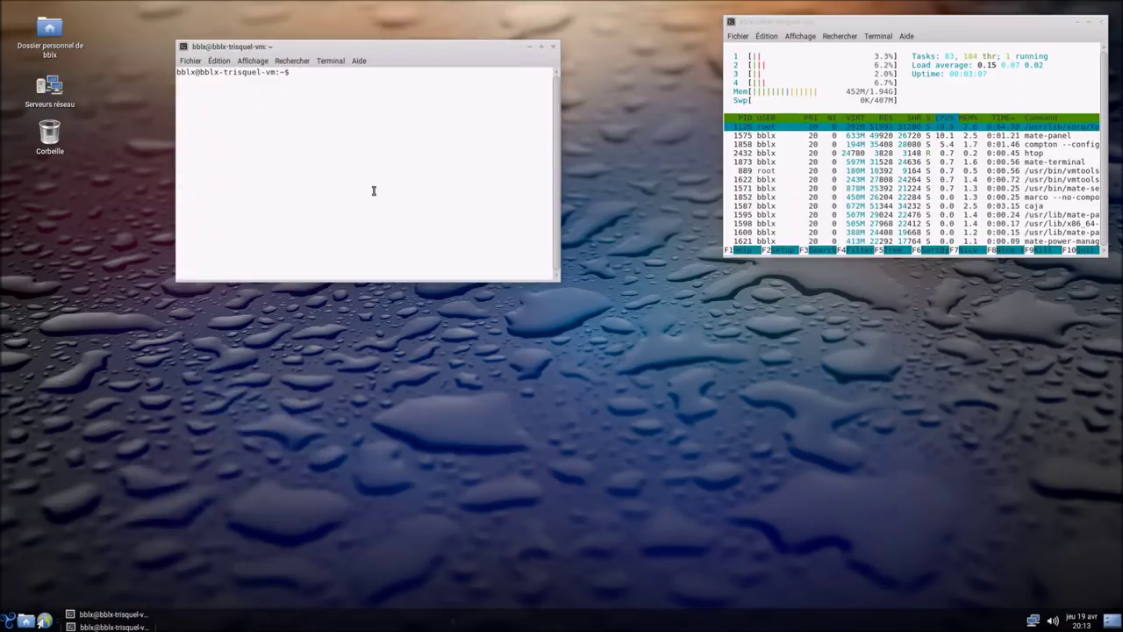
pyautogui.write('una')
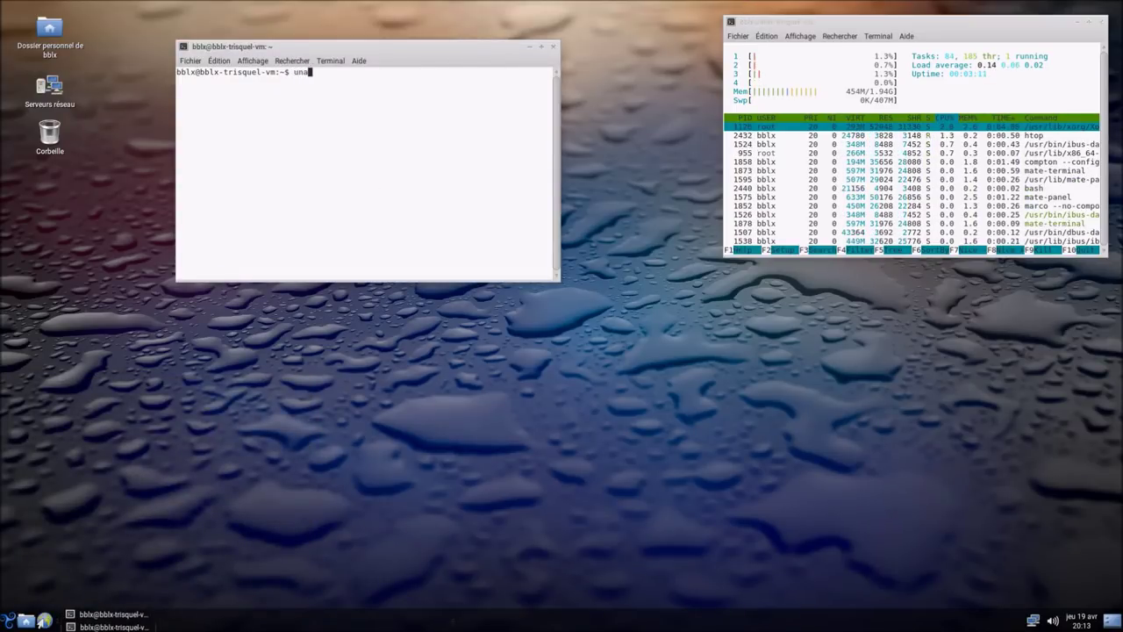
pyautogui.write('me -a')
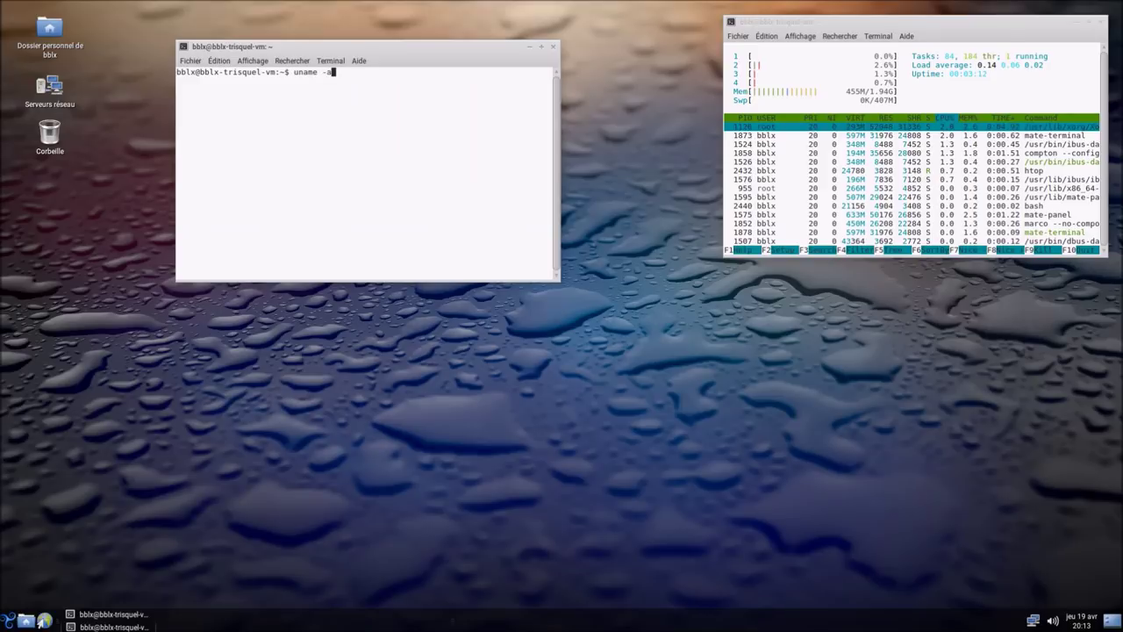
pyautogui.press('Return')
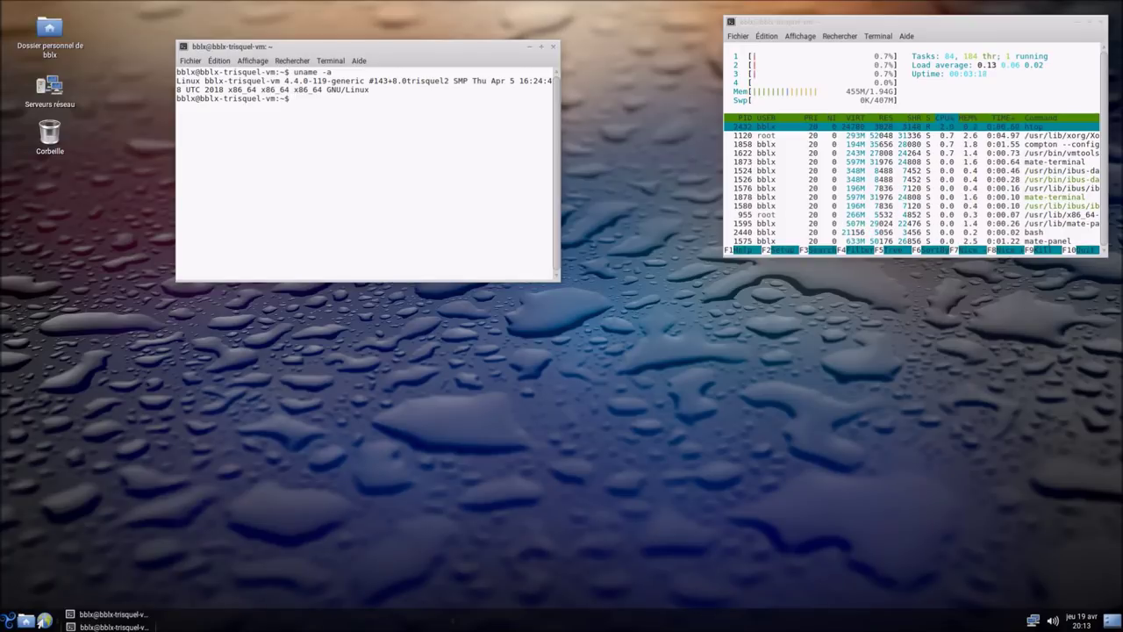
# Step: Display the distribution details with lsb_release -a in the second terminal
pyautogui.write('lsb_r')
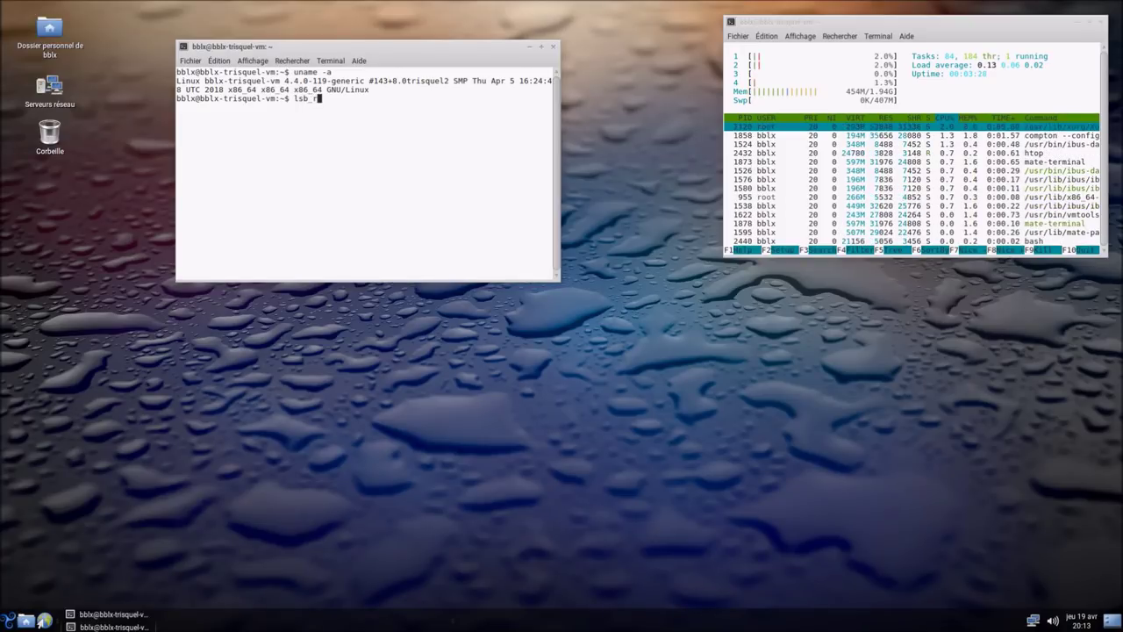
pyautogui.write('elease')
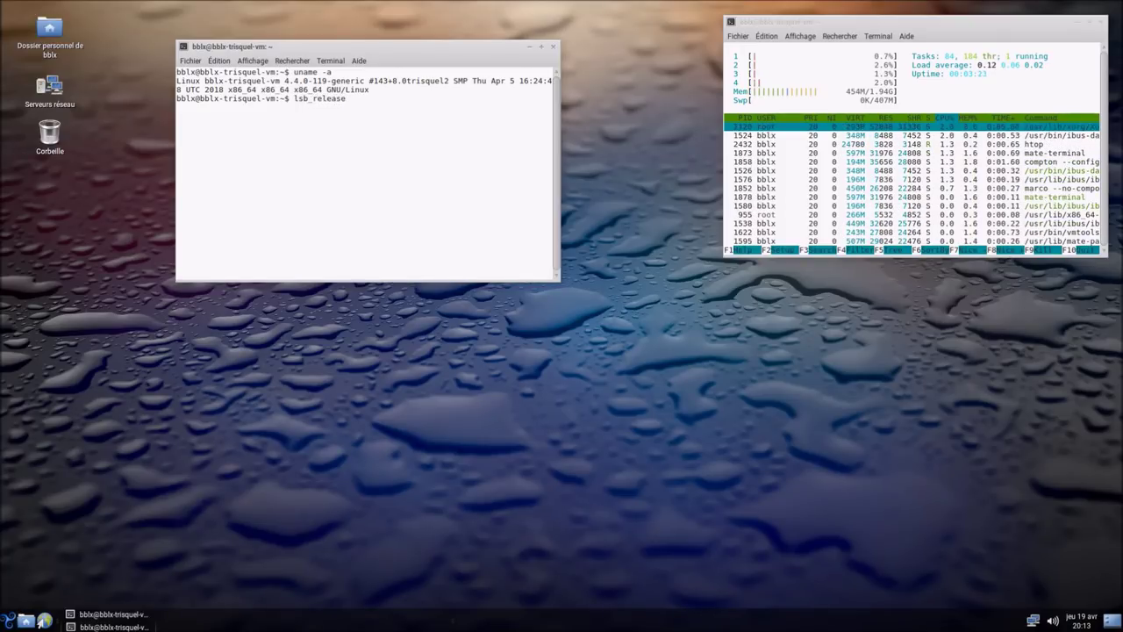
pyautogui.write(' -a')
pyautogui.press('Return')
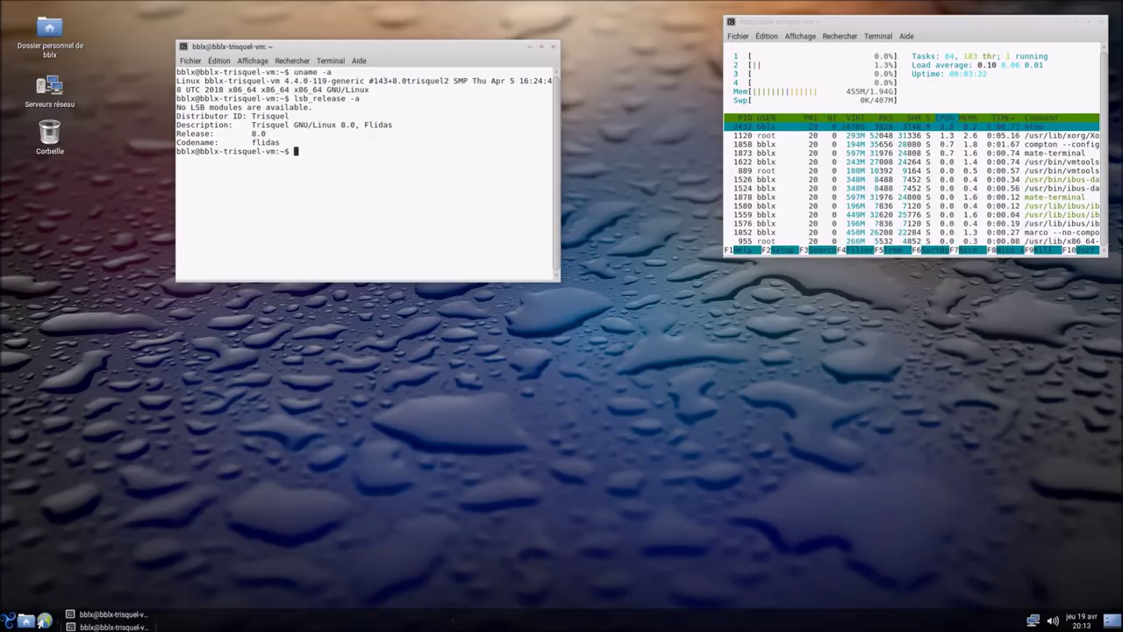
# Step: Refresh the package lists with sudo apt update, authorizing with the account password
pyautogui.write('sudo apt u')
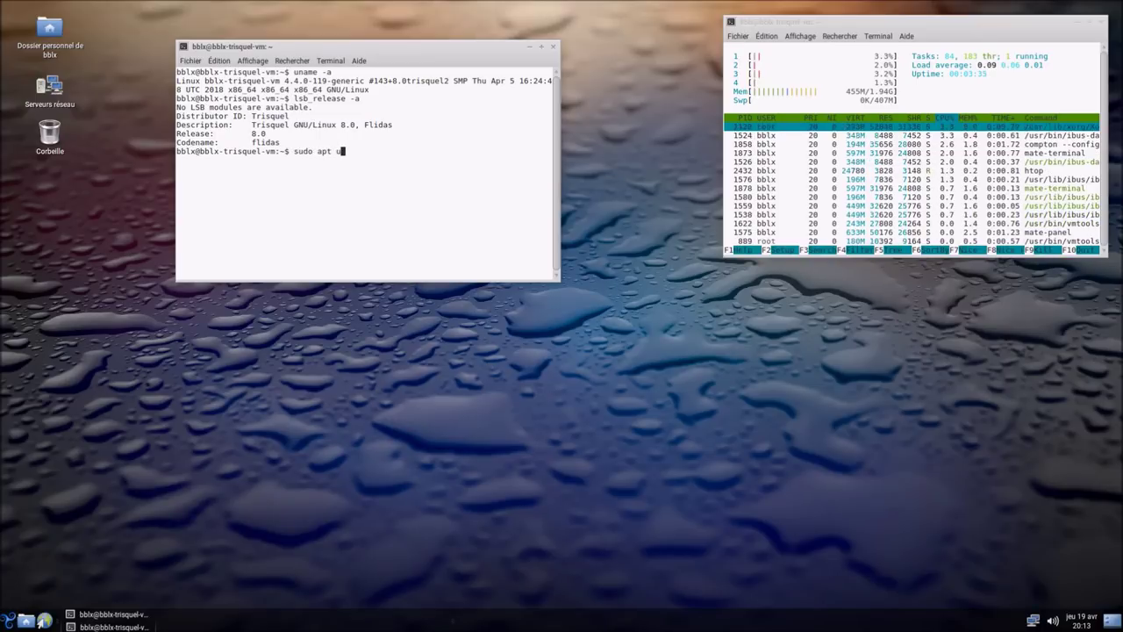
pyautogui.write('pdate')
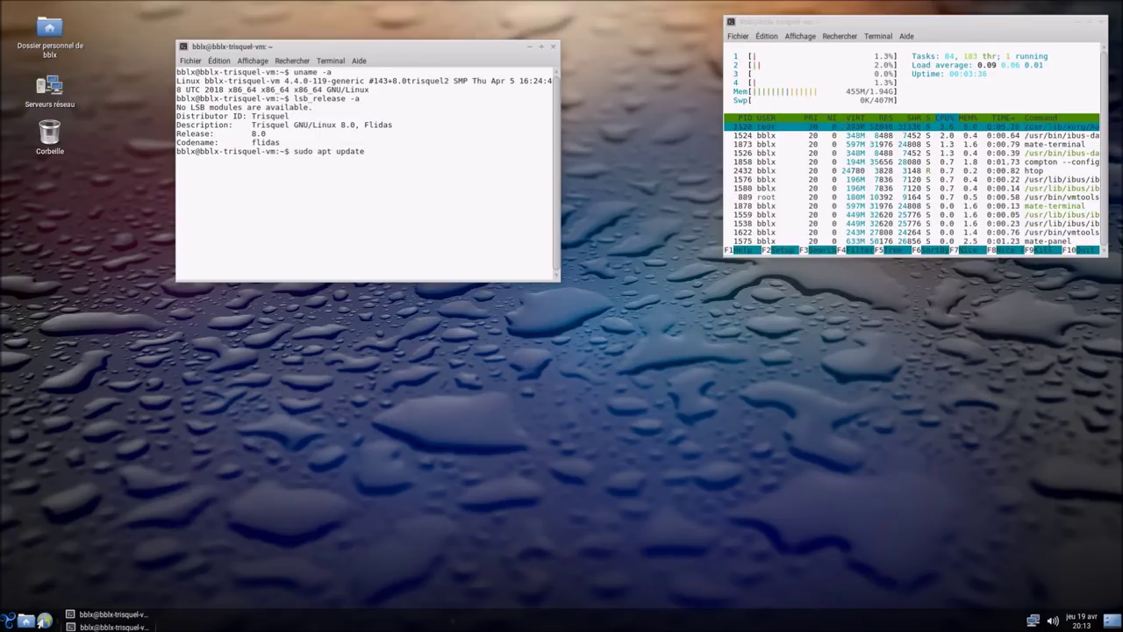
pyautogui.press('Return')
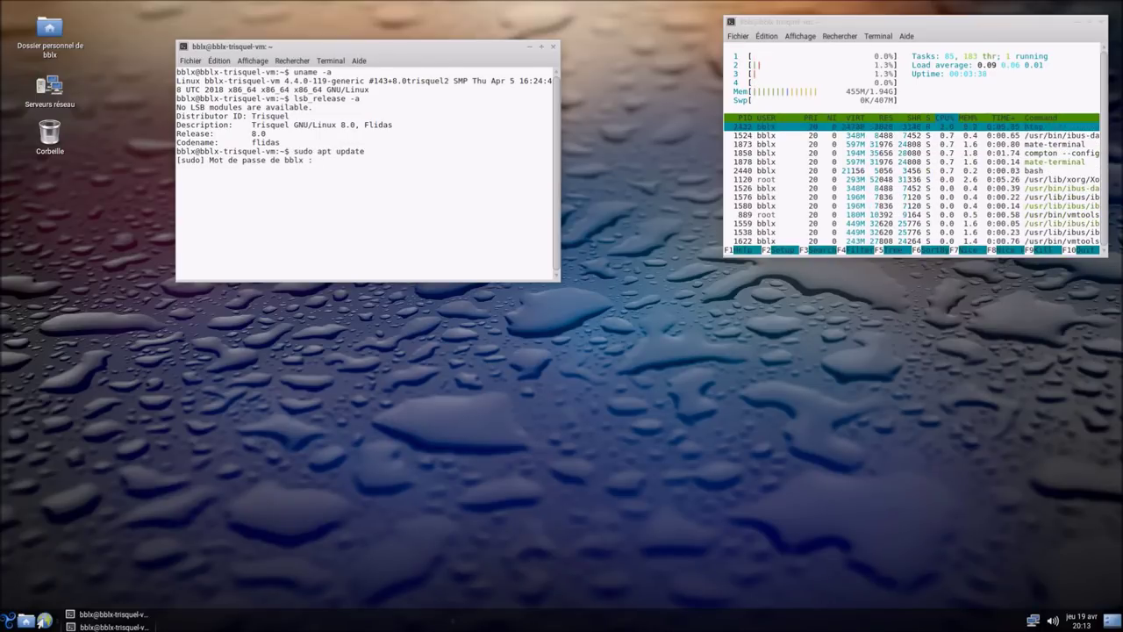
pyautogui.press('Return')
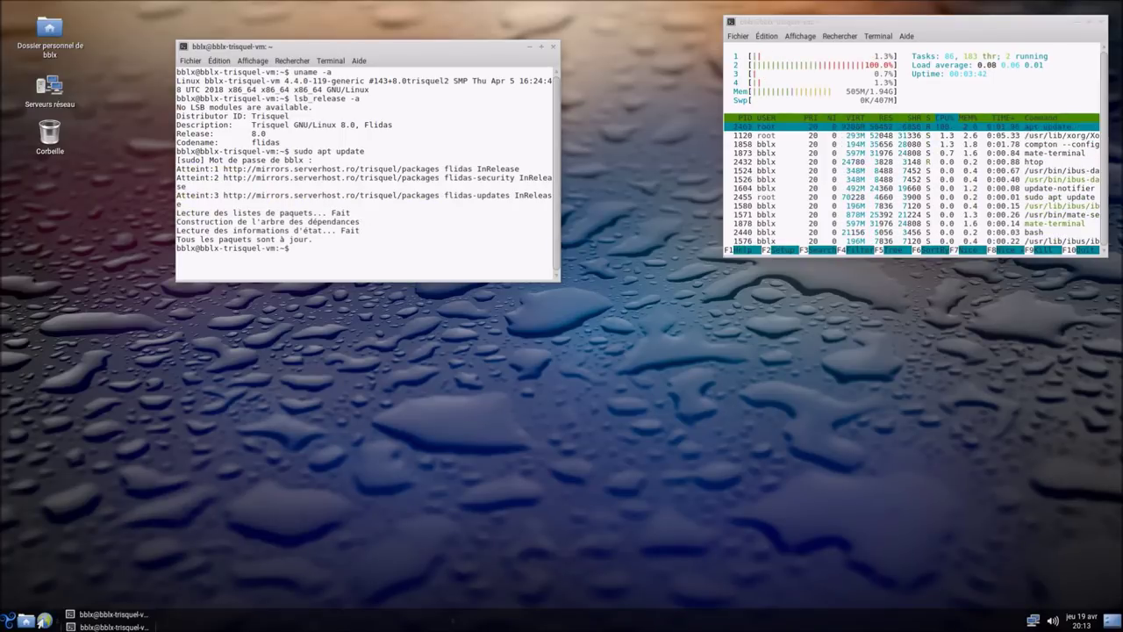
# Step: Run sudo apt upgrade to upgrade the installed packages
pyautogui.press('Up')
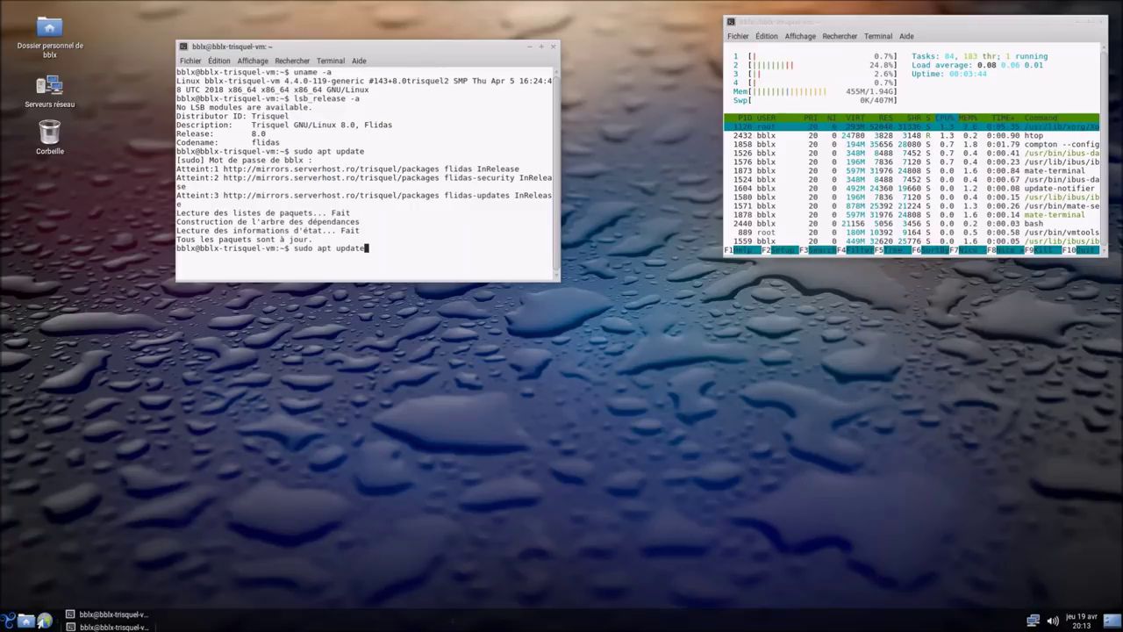
pyautogui.press('BackSpace')
pyautogui.press('BackSpace')
pyautogui.press('BackSpace')
pyautogui.press('BackSpace')
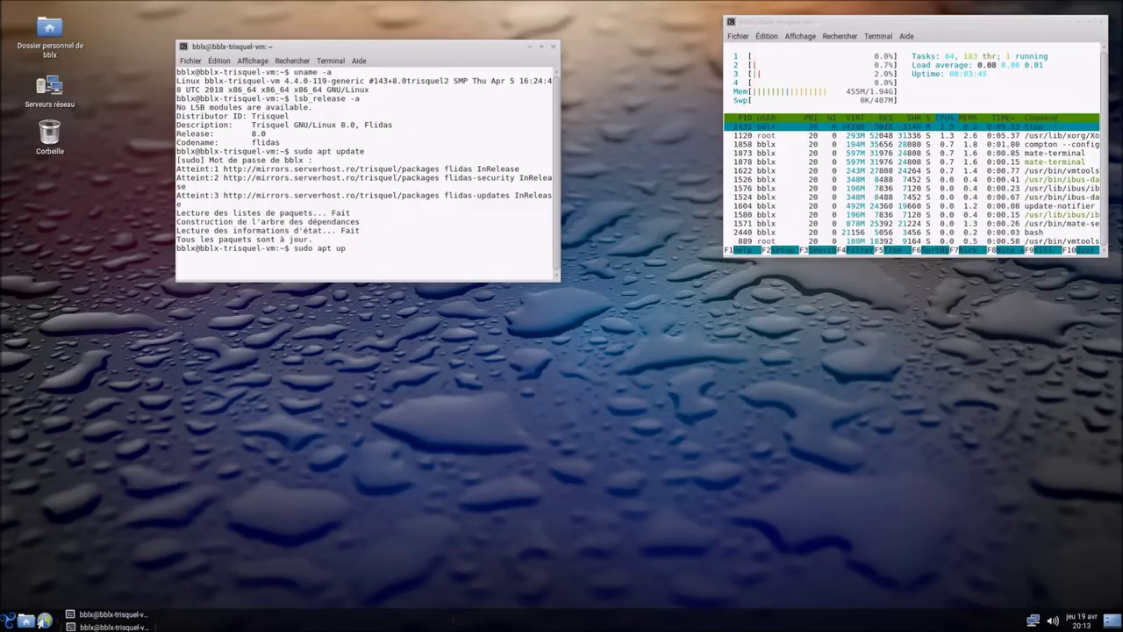
pyautogui.write('grade')
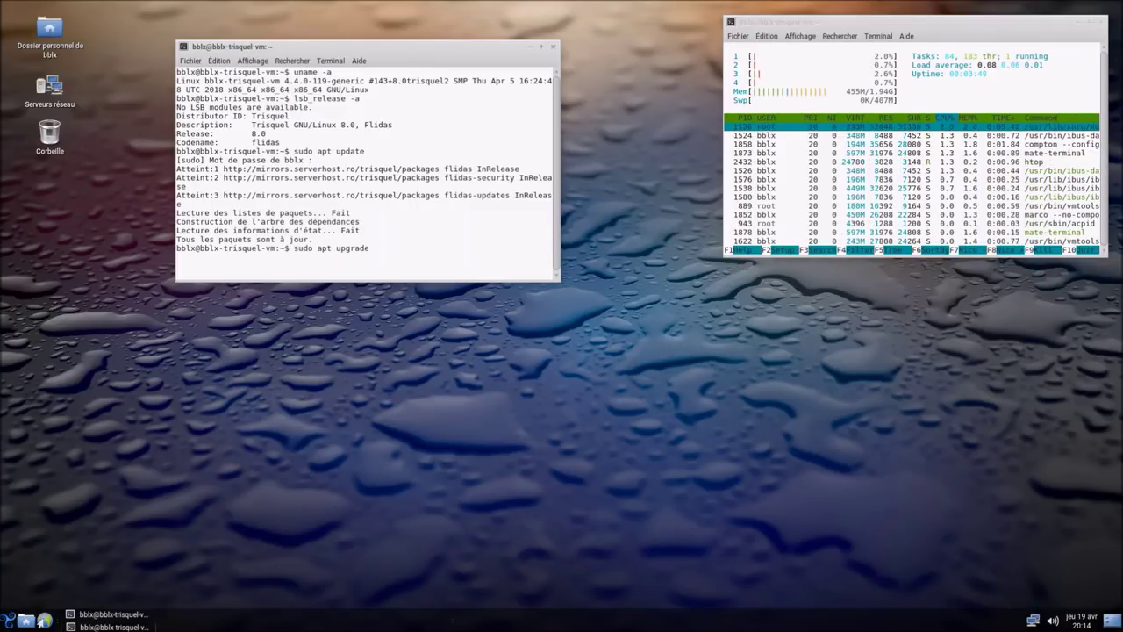
pyautogui.press('Return')
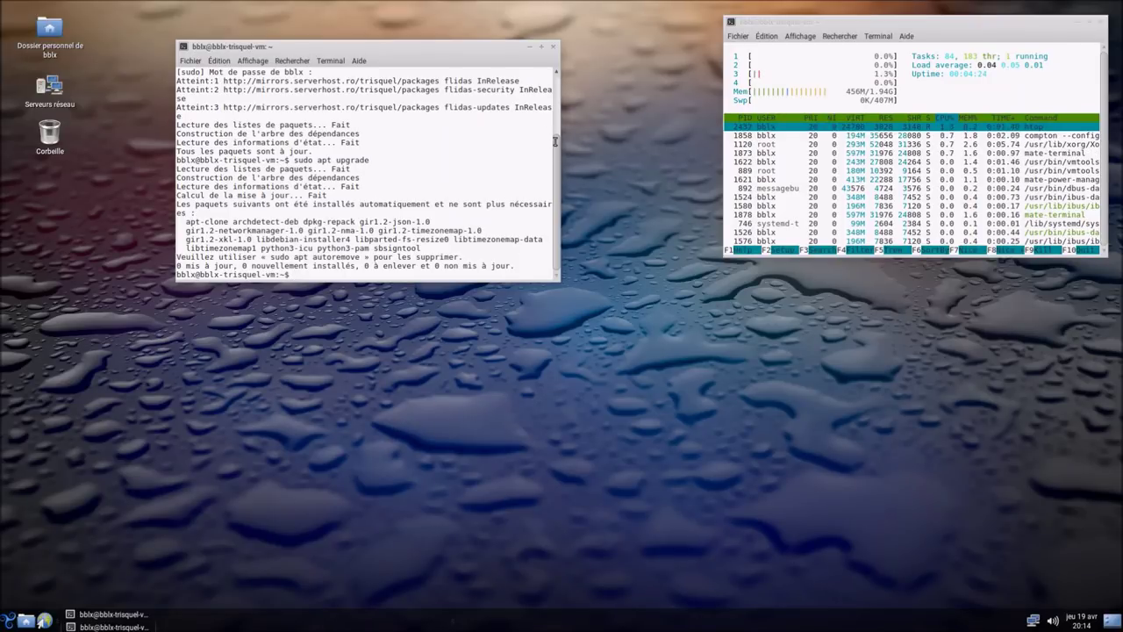
# Step: Close the second terminal, view the version information of the MATE desktop and dismiss it
pyautogui.click(556, 48)
pyautogui.click(7, 619)
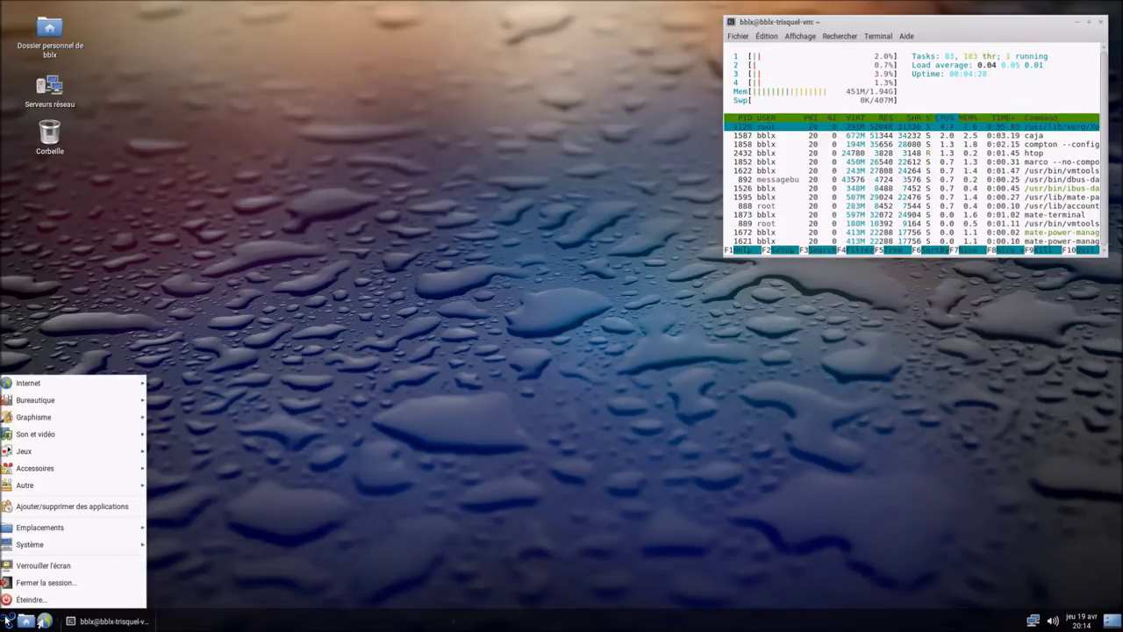
pyautogui.moveTo(125, 541)
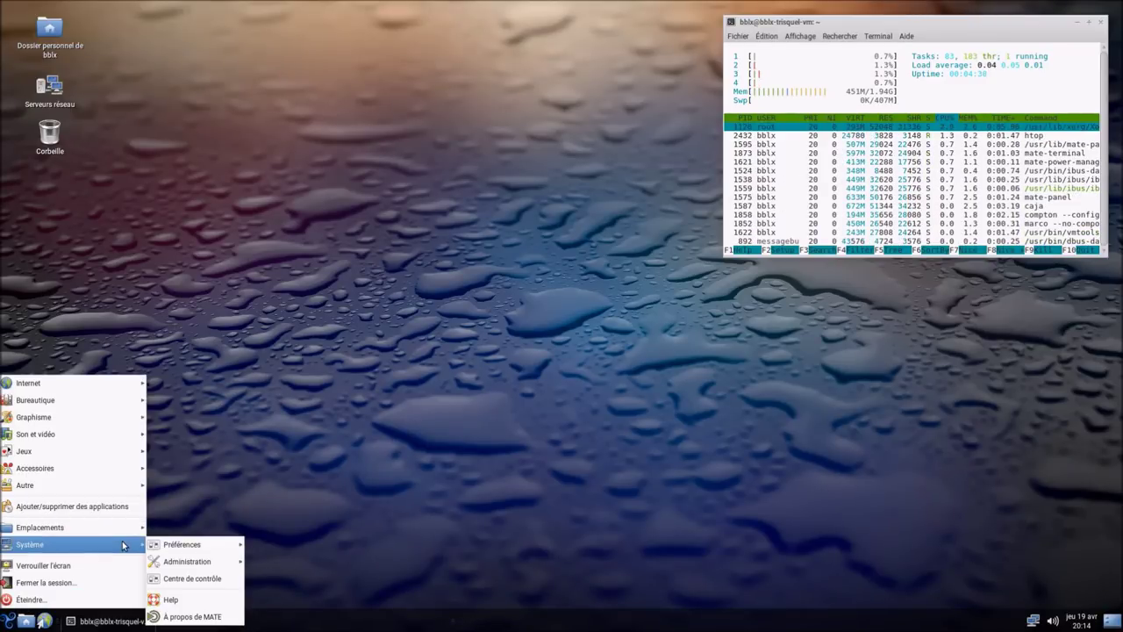
pyautogui.click(192, 616)
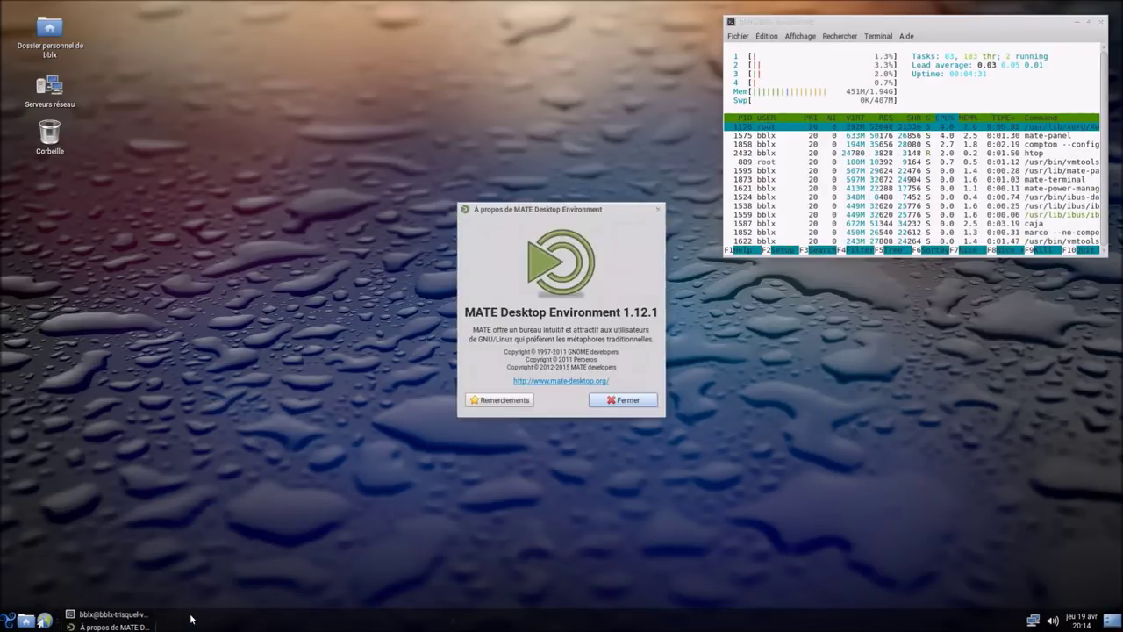
pyautogui.click(627, 401)
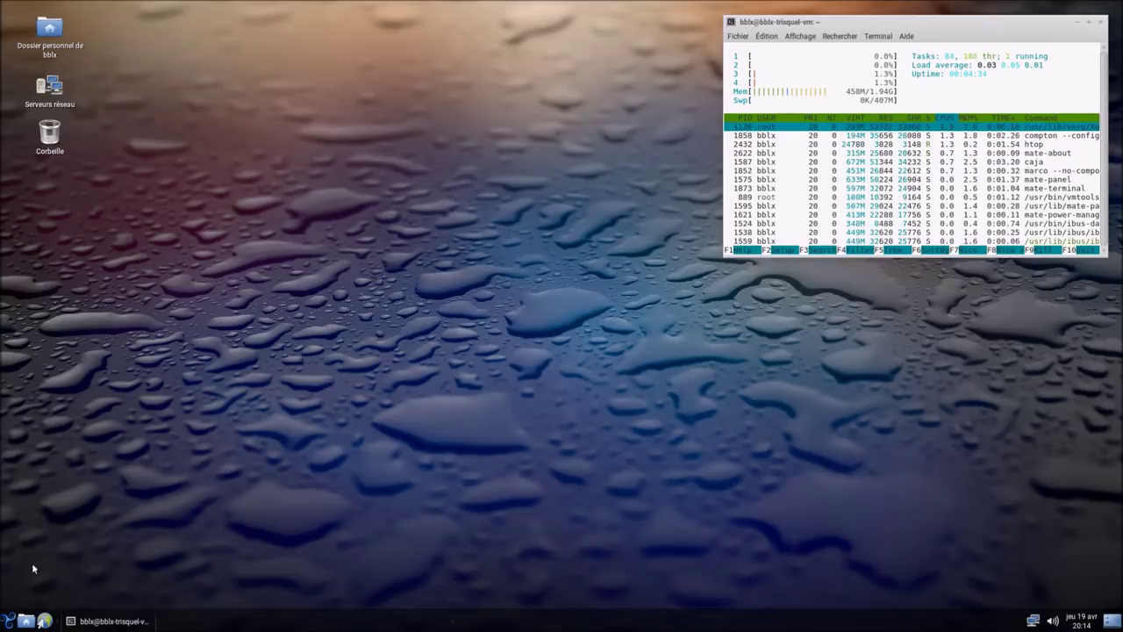
# Step: Launch the Abrowser web browser, view its version information and close the information window
pyautogui.click(9, 620)
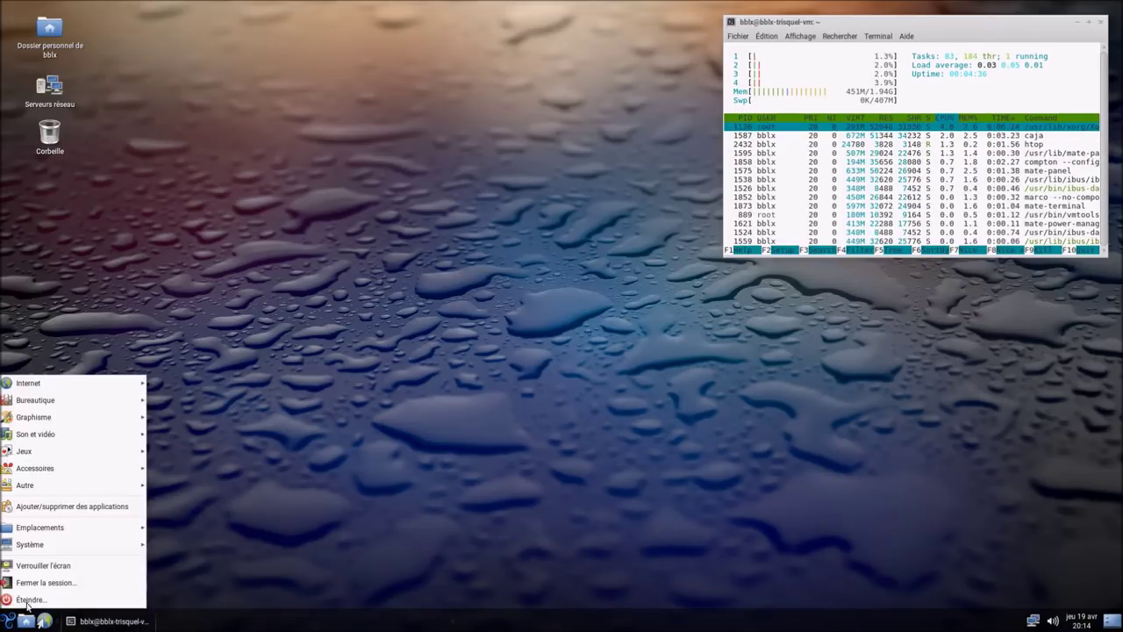
pyautogui.moveTo(110, 386)
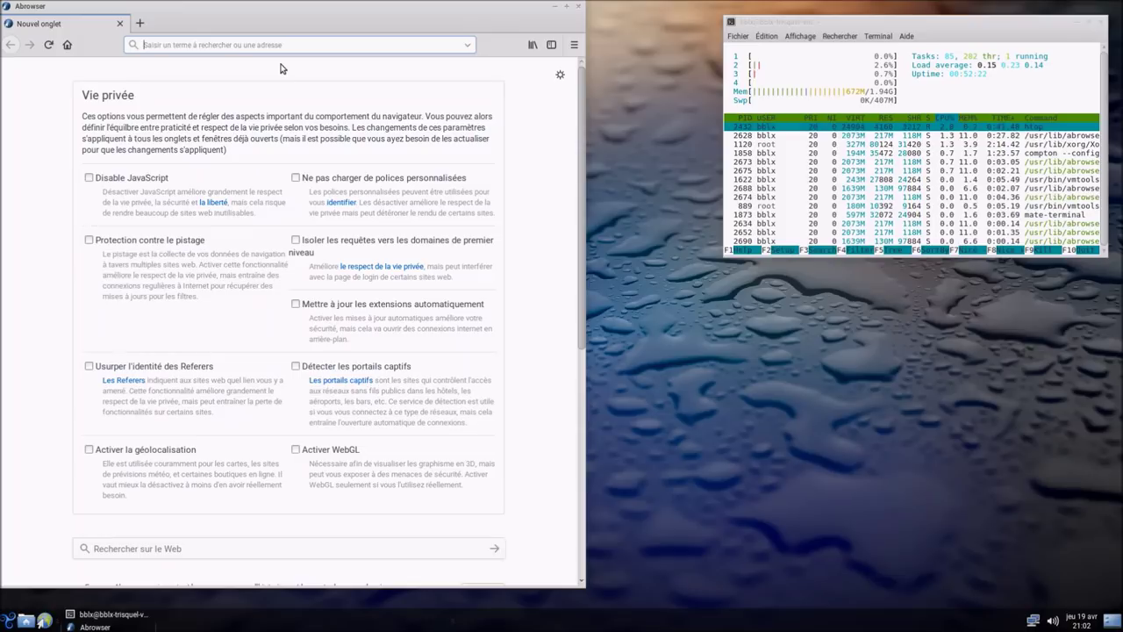
pyautogui.click(572, 42)
pyautogui.click(485, 339)
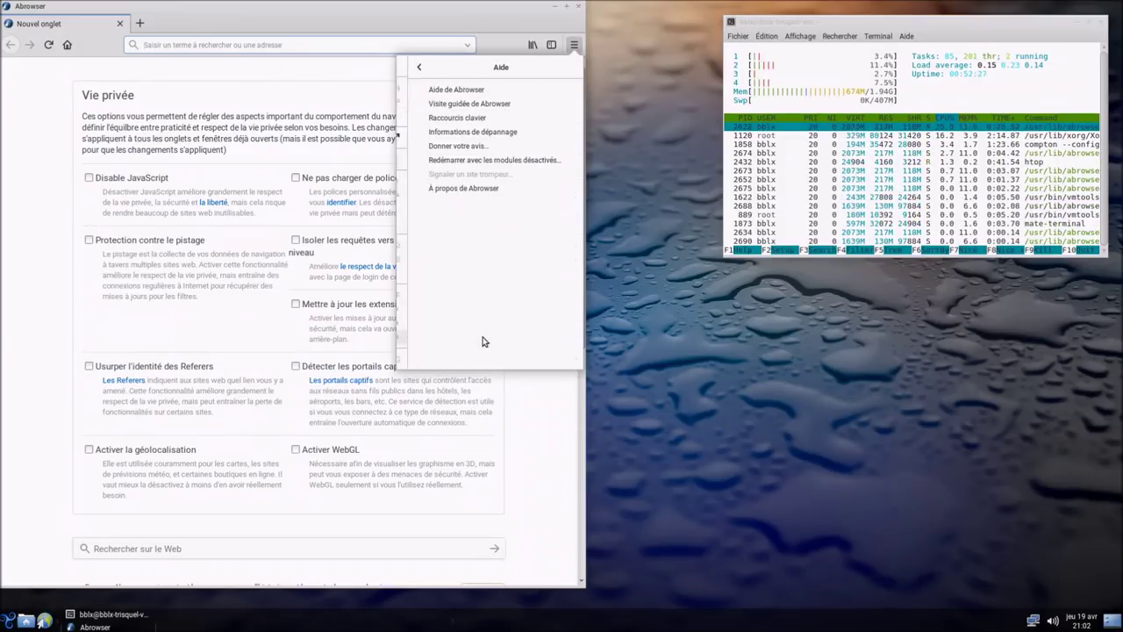
pyautogui.click(469, 189)
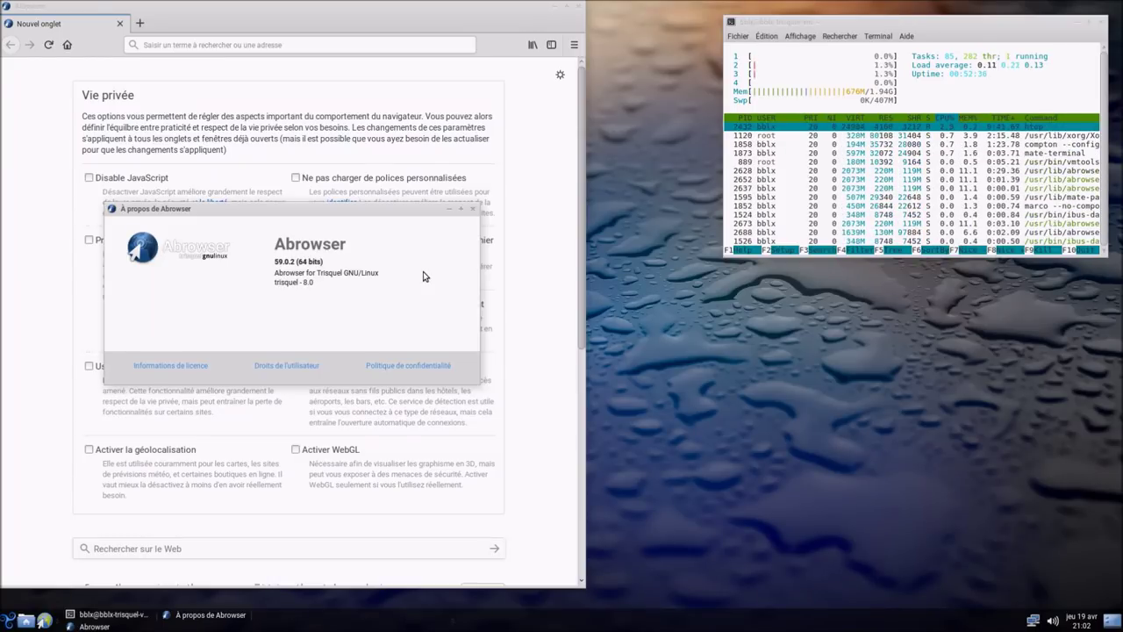
pyautogui.moveTo(378, 209); pyautogui.dragTo(379, 102)
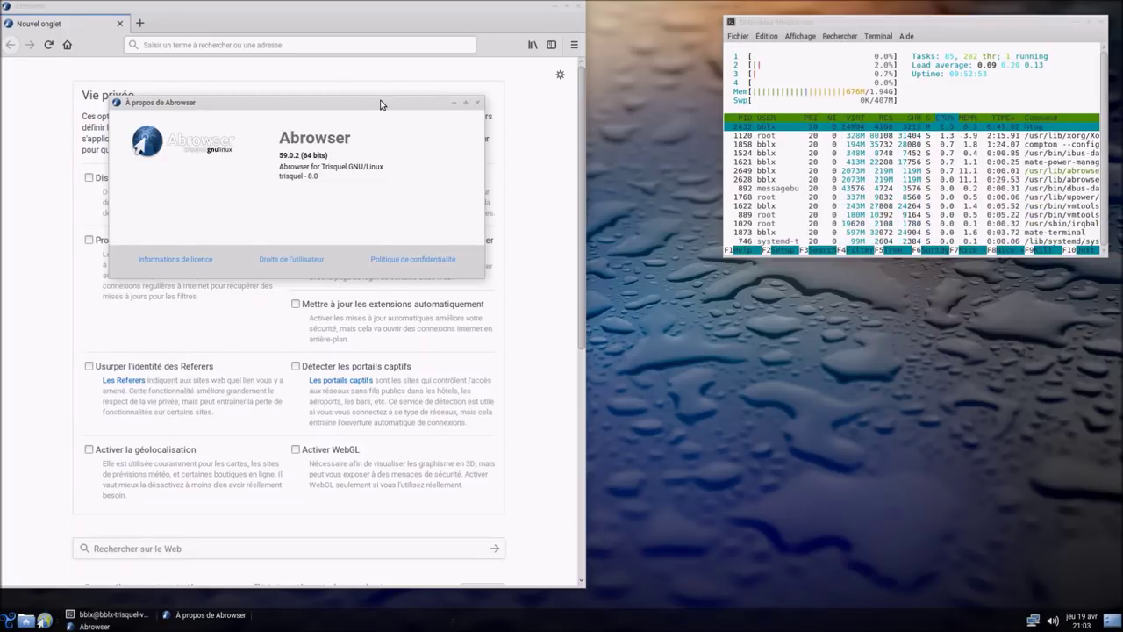
pyautogui.click(478, 103)
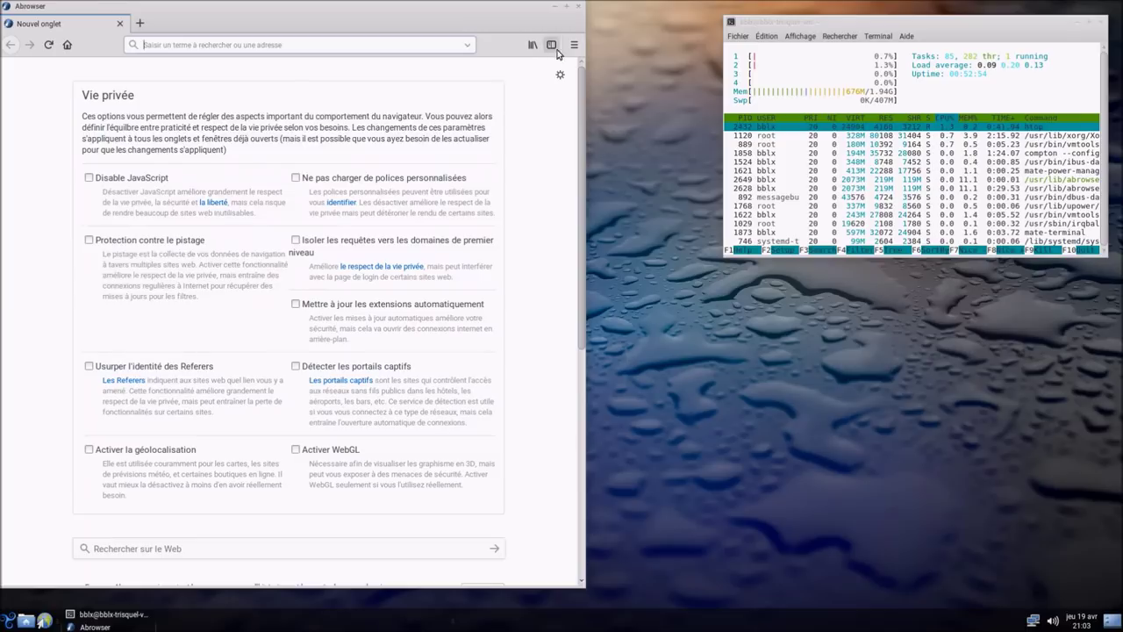
# Step: Search the web for youtube in the browser and decline the request for English versions of web pages
pyautogui.click(406, 45)
pyautogui.write('youtube')
pyautogui.press('Return')
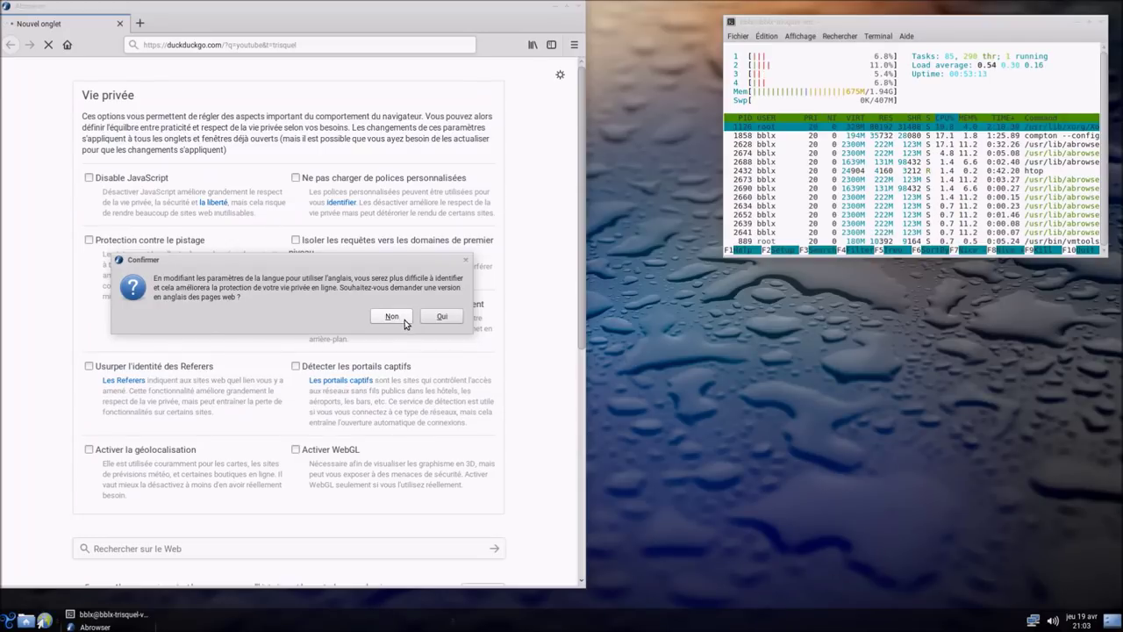
pyautogui.click(400, 320)
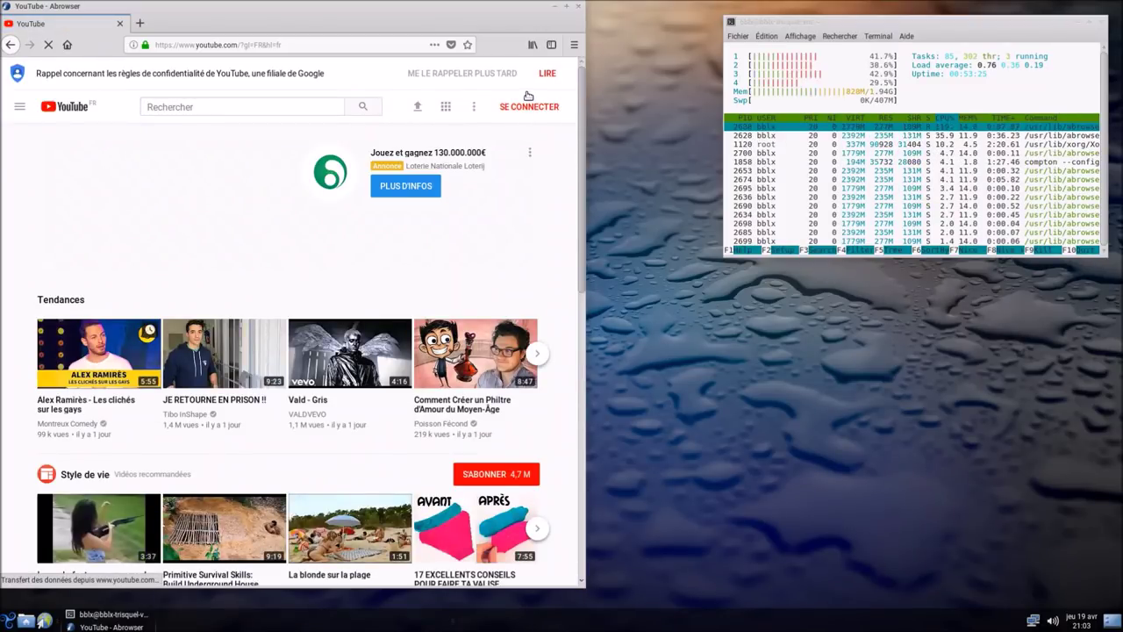
# Step: Play the first video in YouTube's trending list and close the browser
pyautogui.click(98, 352)
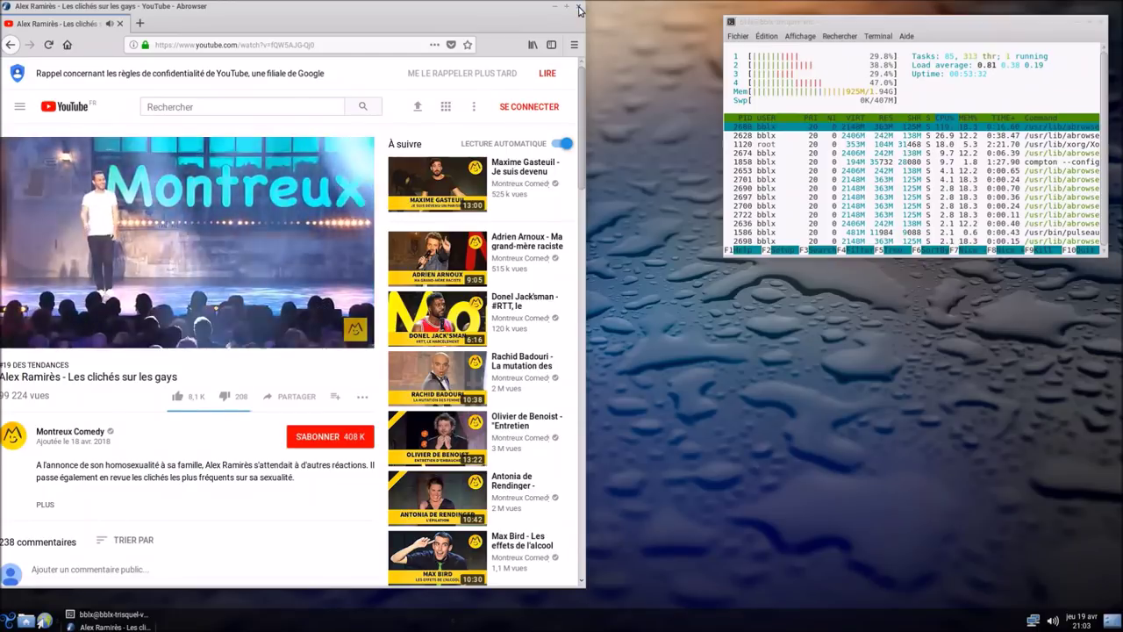
pyautogui.click(578, 7)
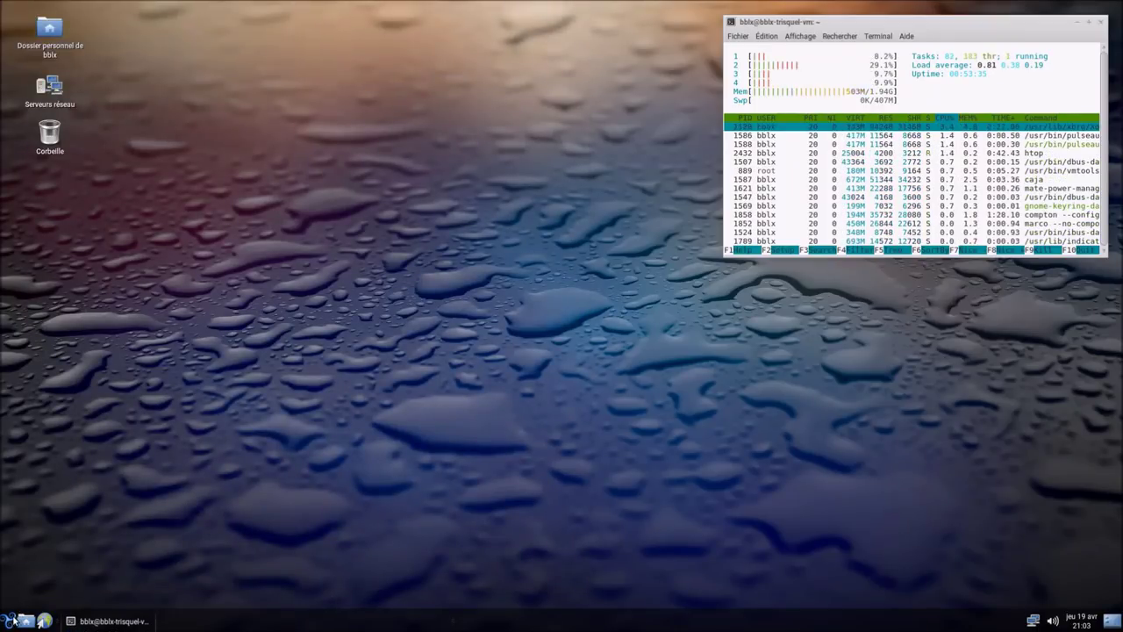
# Step: Launch the Icedove mail client, cancel the mail account creation and abandon the Enigmail setup assistant
pyautogui.click(8, 620)
pyautogui.moveTo(92, 384)
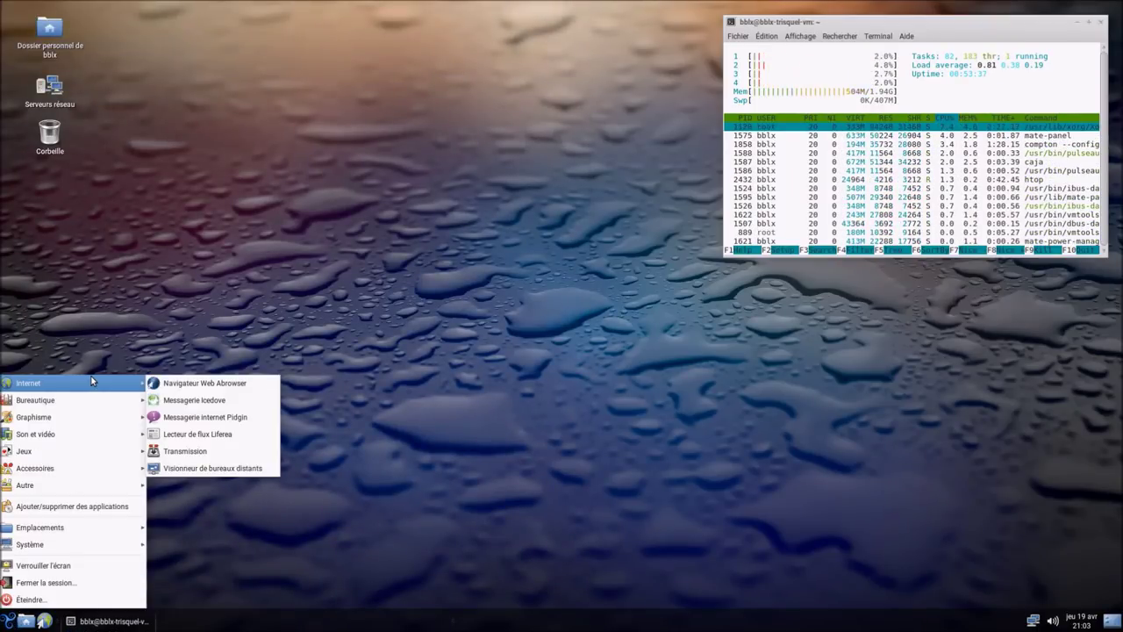
pyautogui.click(212, 401)
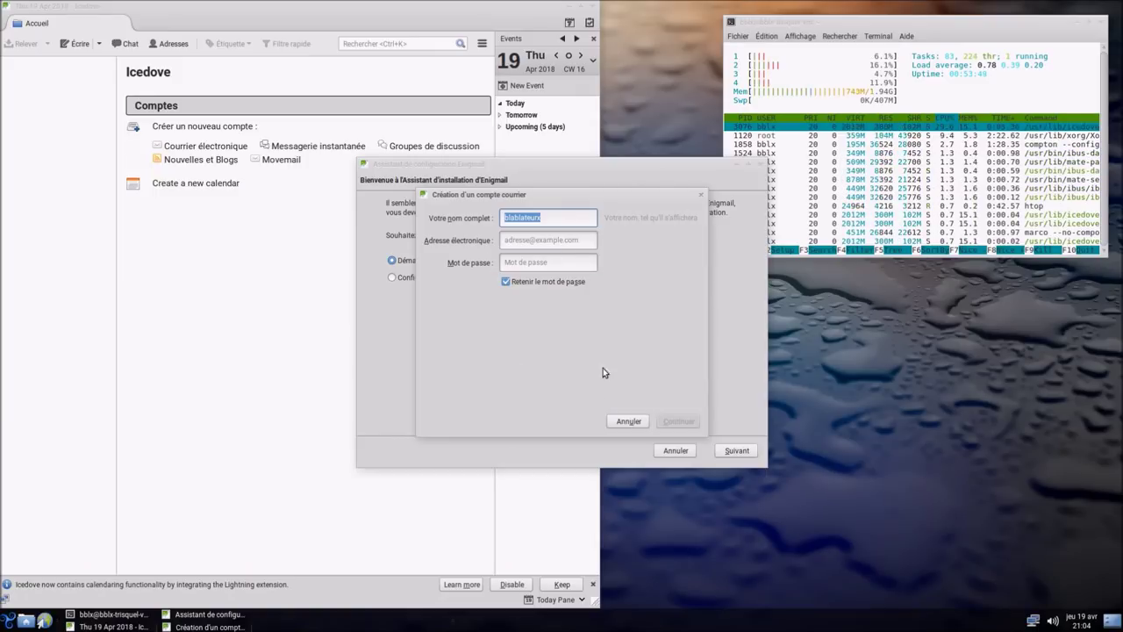
pyautogui.click(626, 422)
pyautogui.click(682, 448)
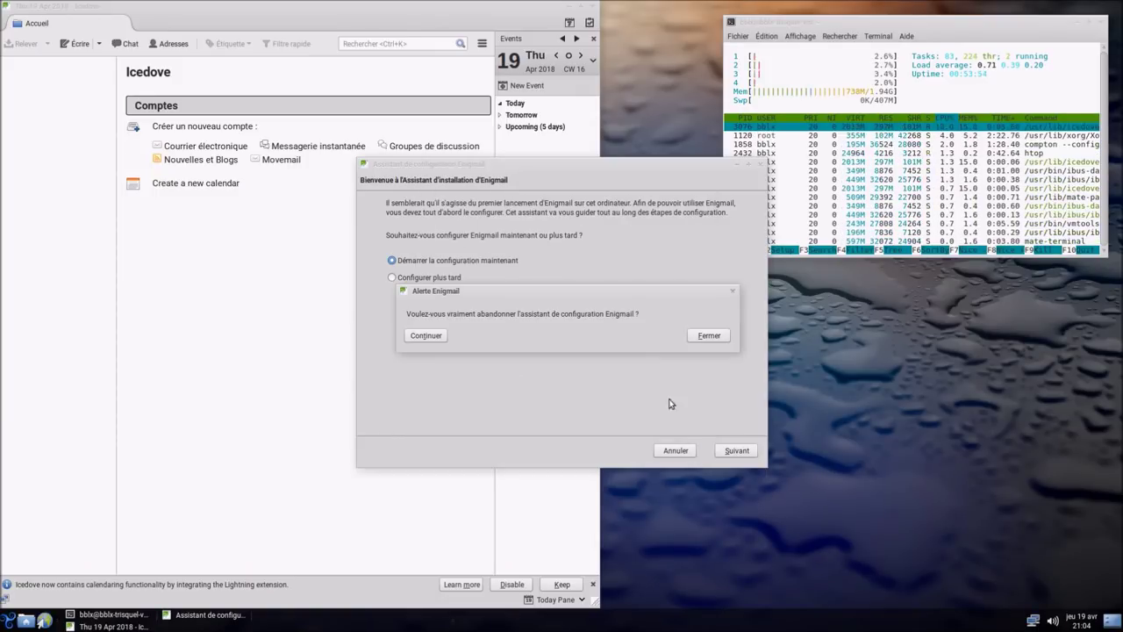
pyautogui.click(709, 336)
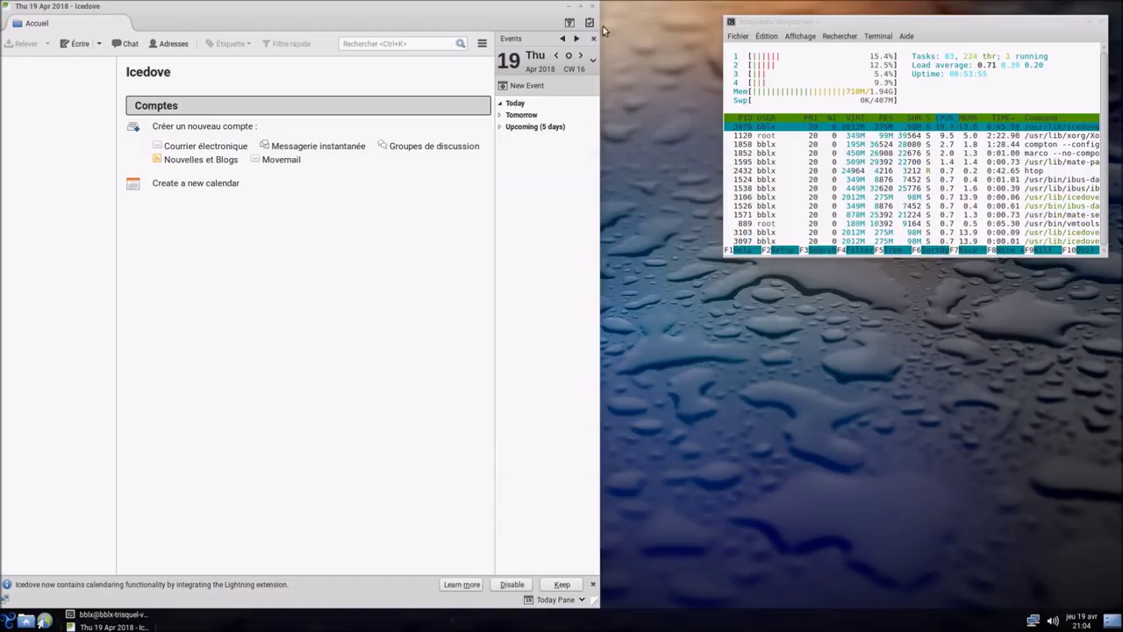
# Step: Maximize Icedove, view its version information and close the mail client
pyautogui.click(580, 6)
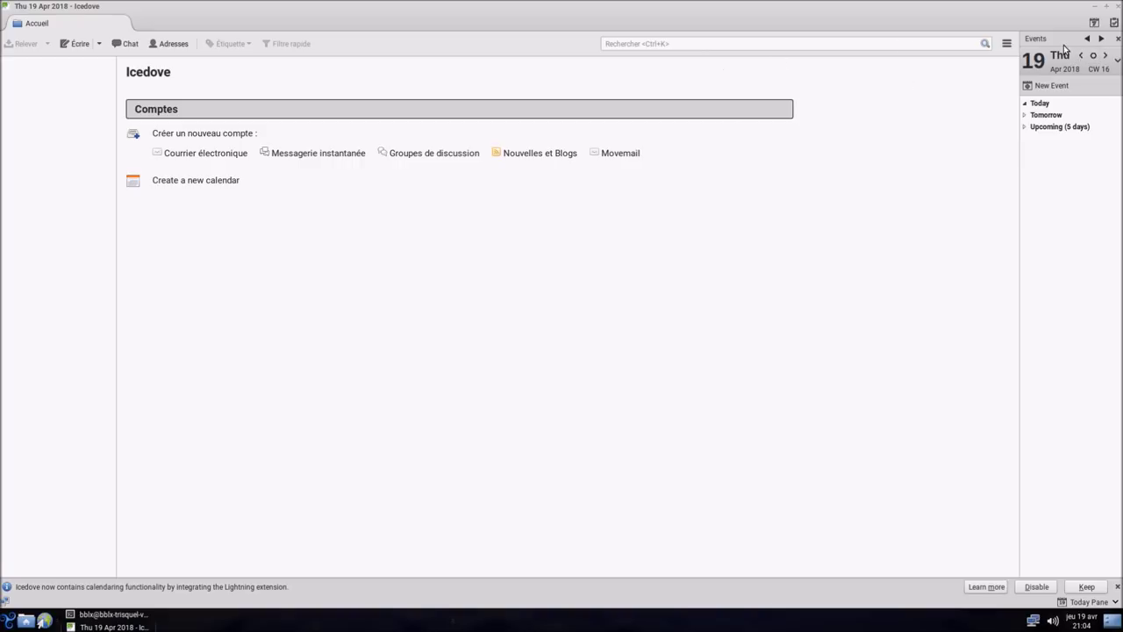
pyautogui.click(1006, 43)
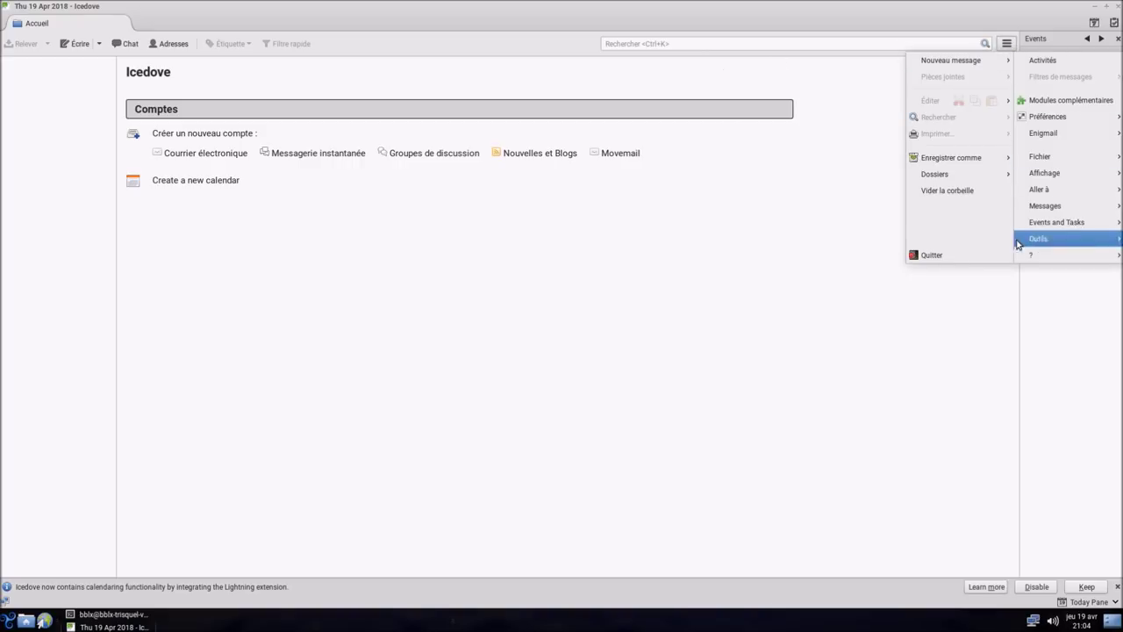
pyautogui.moveTo(1029, 251)
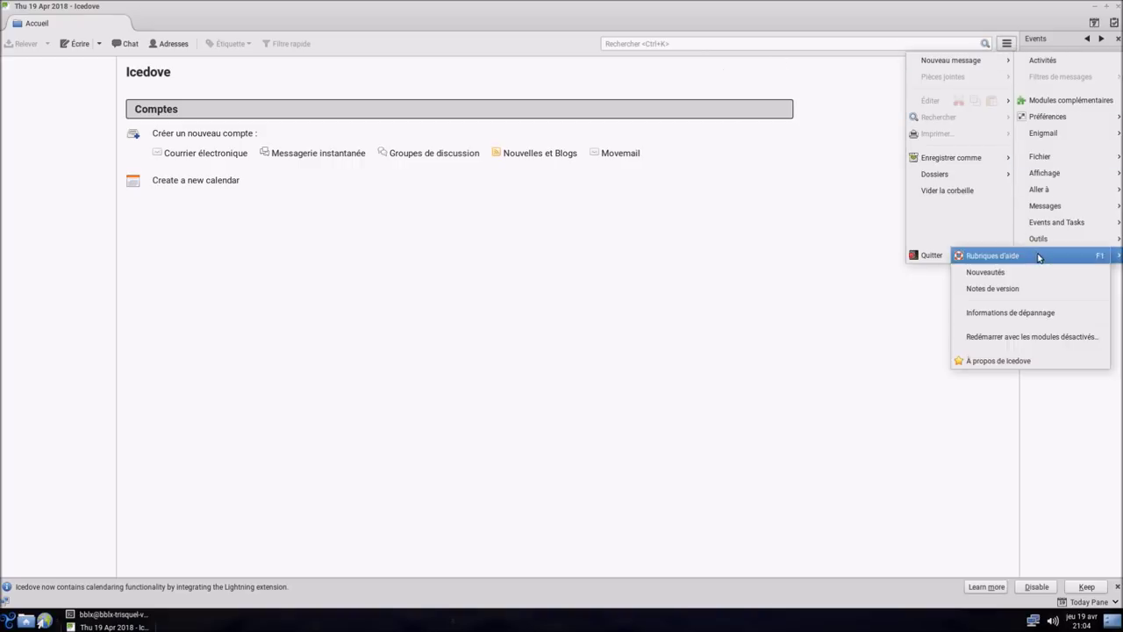
pyautogui.click(1003, 361)
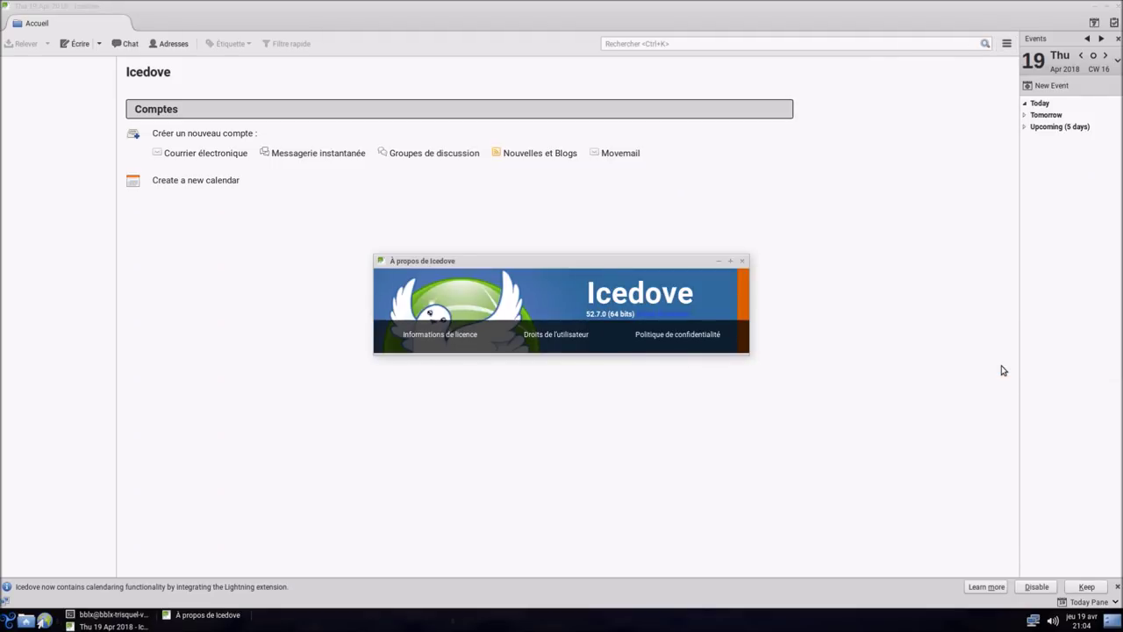
pyautogui.click(743, 264)
pyautogui.click(1118, 7)
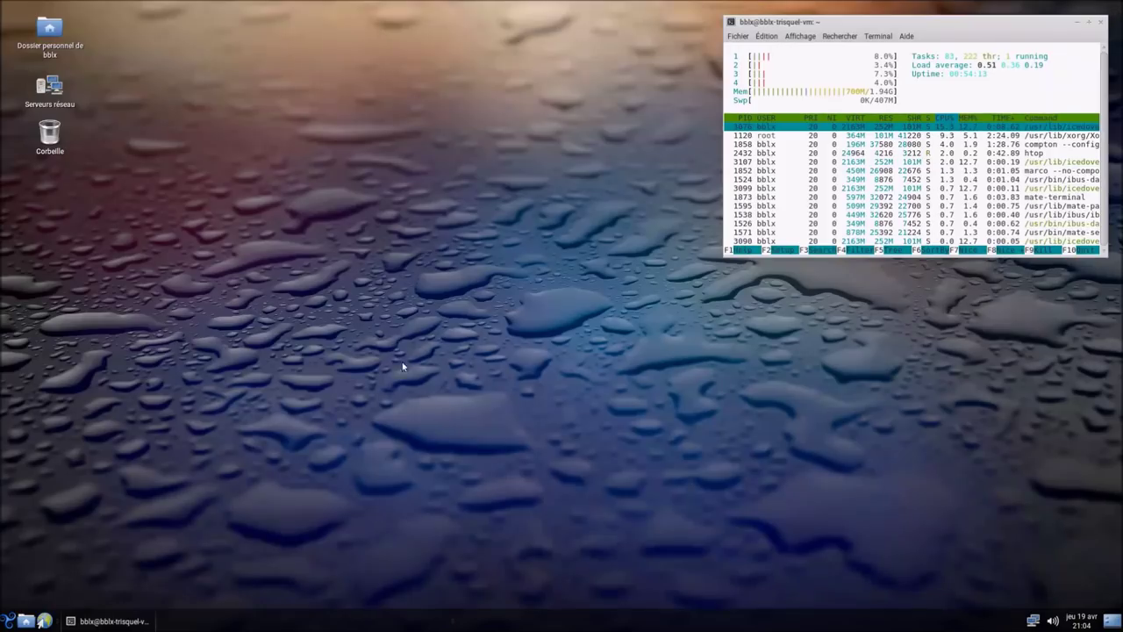
# Step: Launch the remote desktop viewer Vinagre, view its version information and close the information window
pyautogui.click(8, 620)
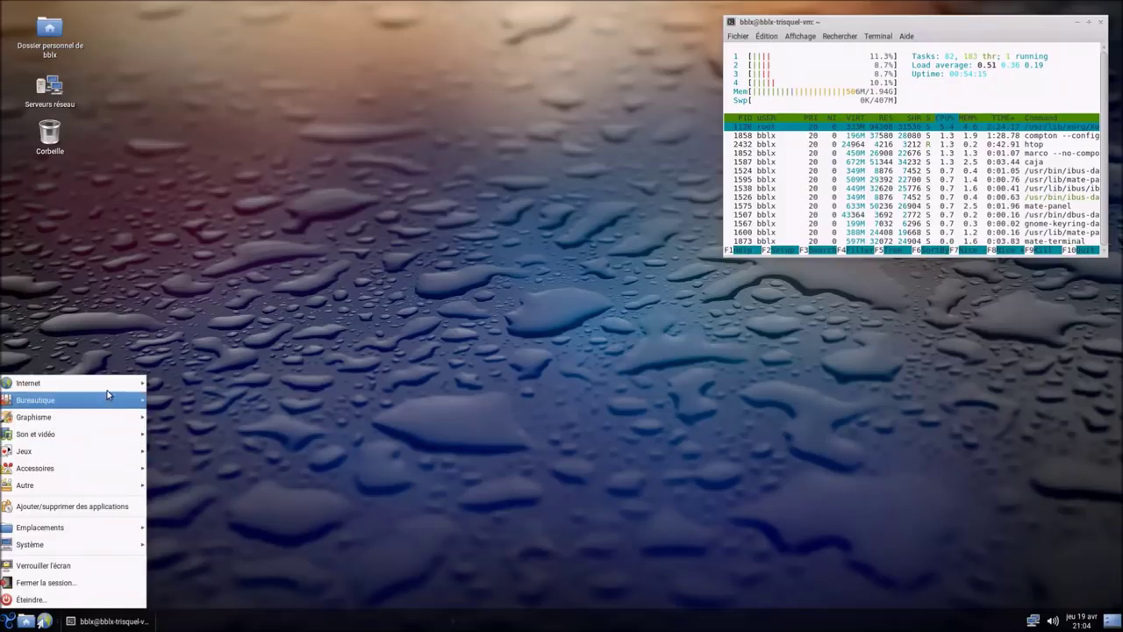
pyautogui.moveTo(96, 383)
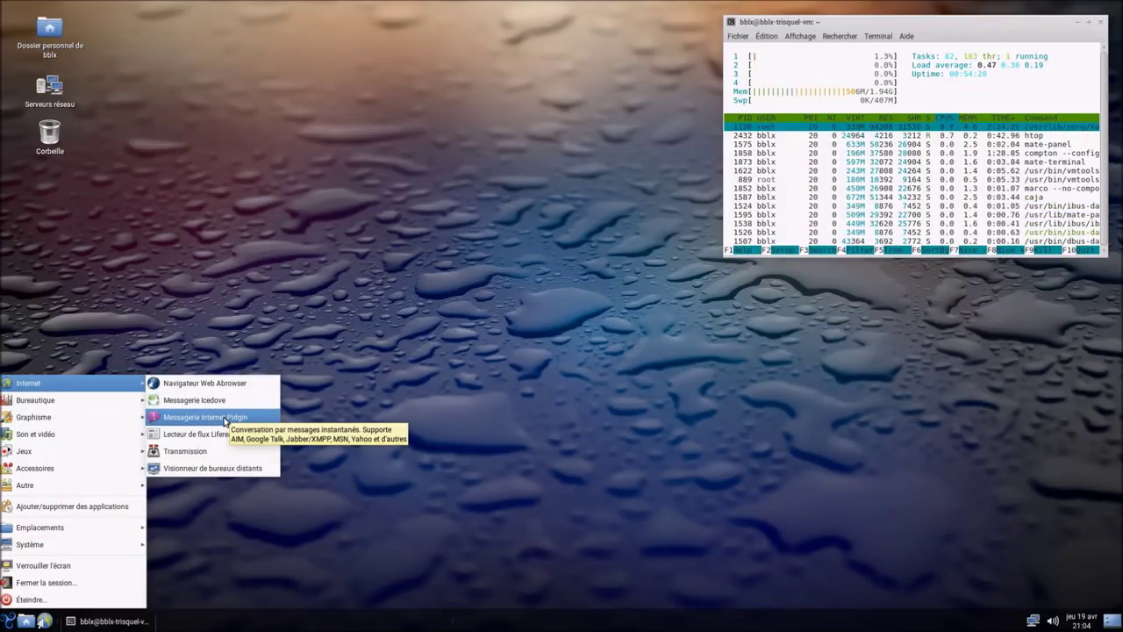
pyautogui.click(193, 469)
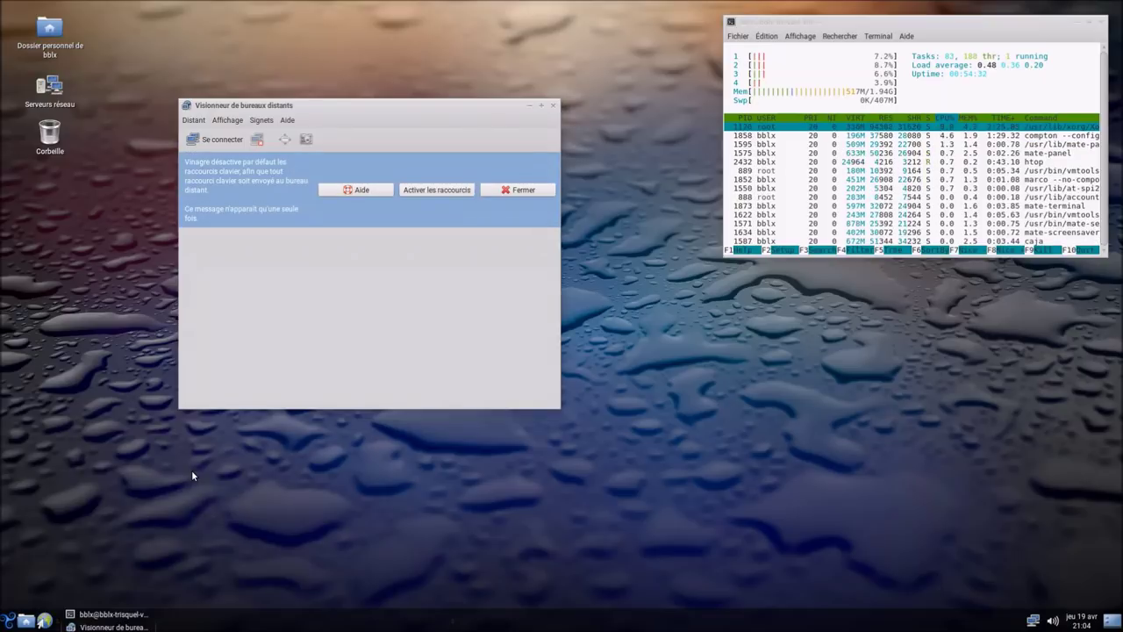
pyautogui.click(287, 120)
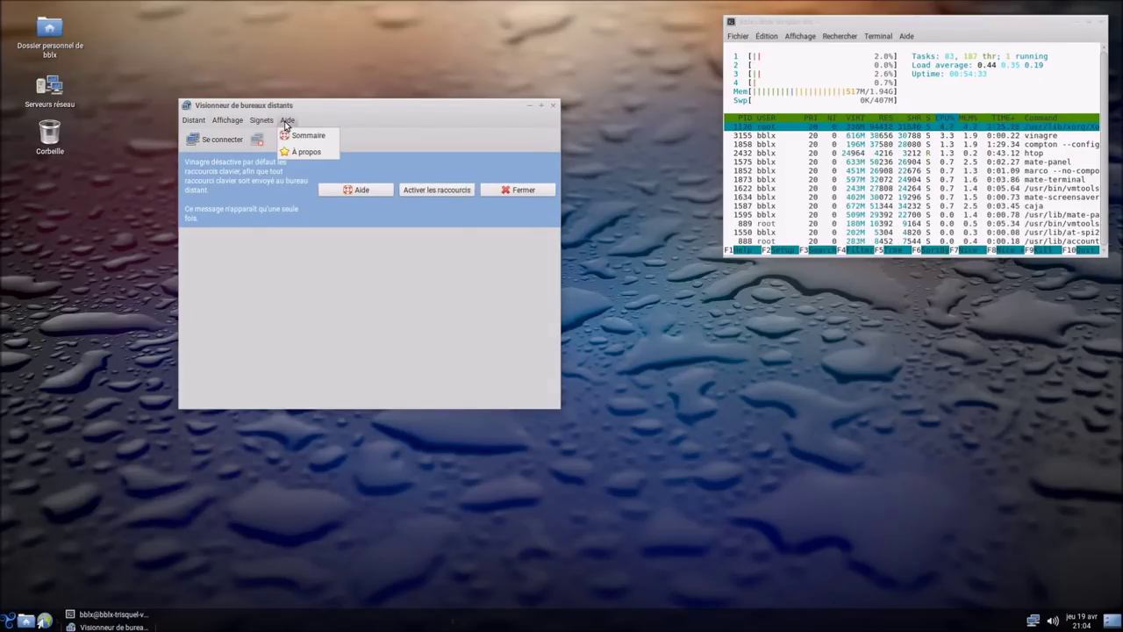
pyautogui.click(292, 153)
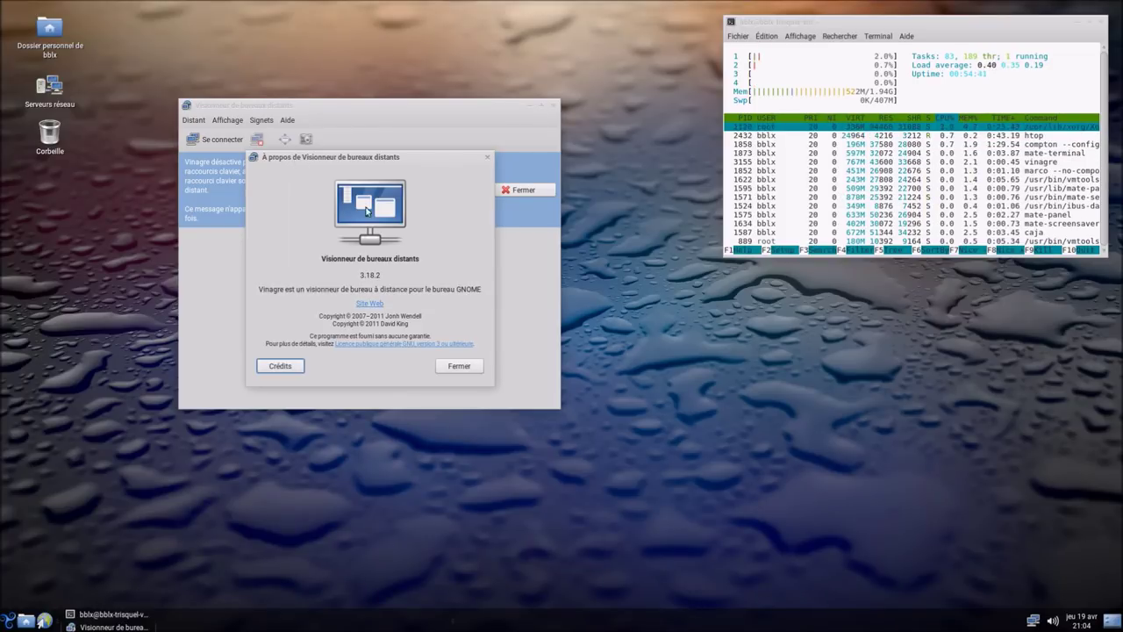
pyautogui.click(470, 374)
# Step: Look over the remote desktop viewer's connection and help commands, and close the viewer
pyautogui.click(195, 120)
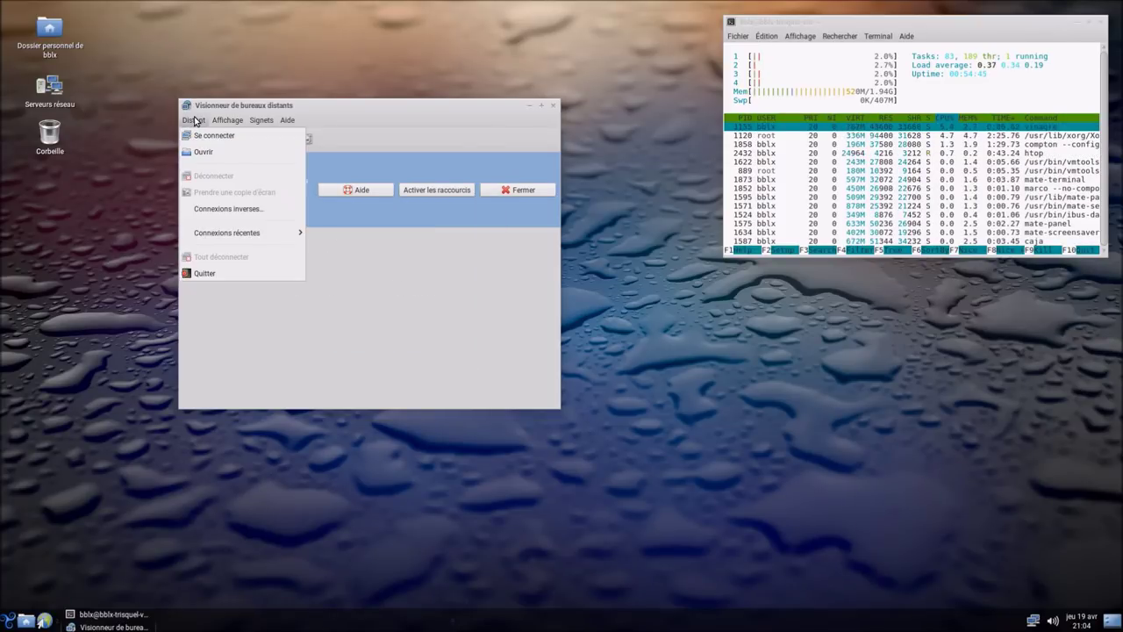
pyautogui.click(289, 130)
pyautogui.click(289, 128)
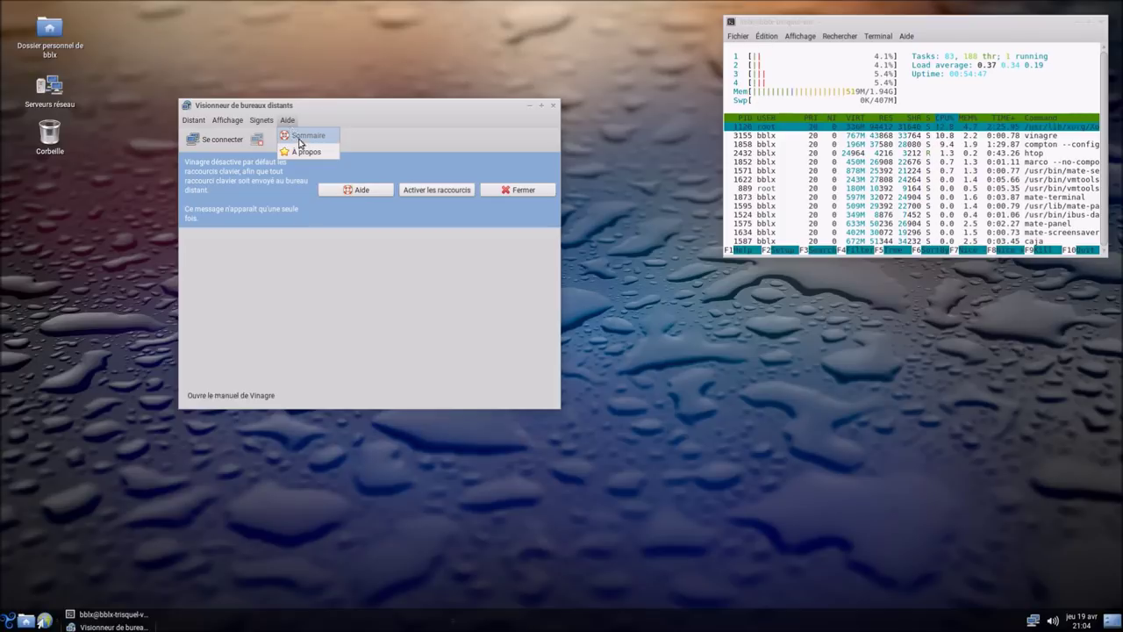
pyautogui.click(554, 108)
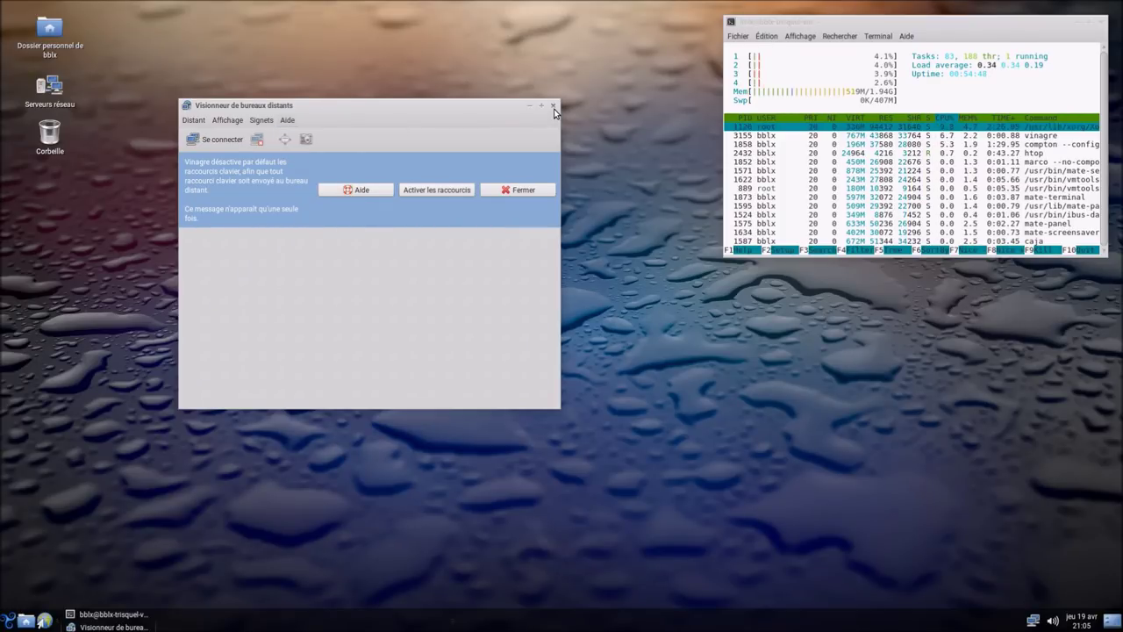
pyautogui.click(554, 108)
# Step: Launch LibreOffice Writer, view the LibreOffice version information and close Writer
pyautogui.click(10, 617)
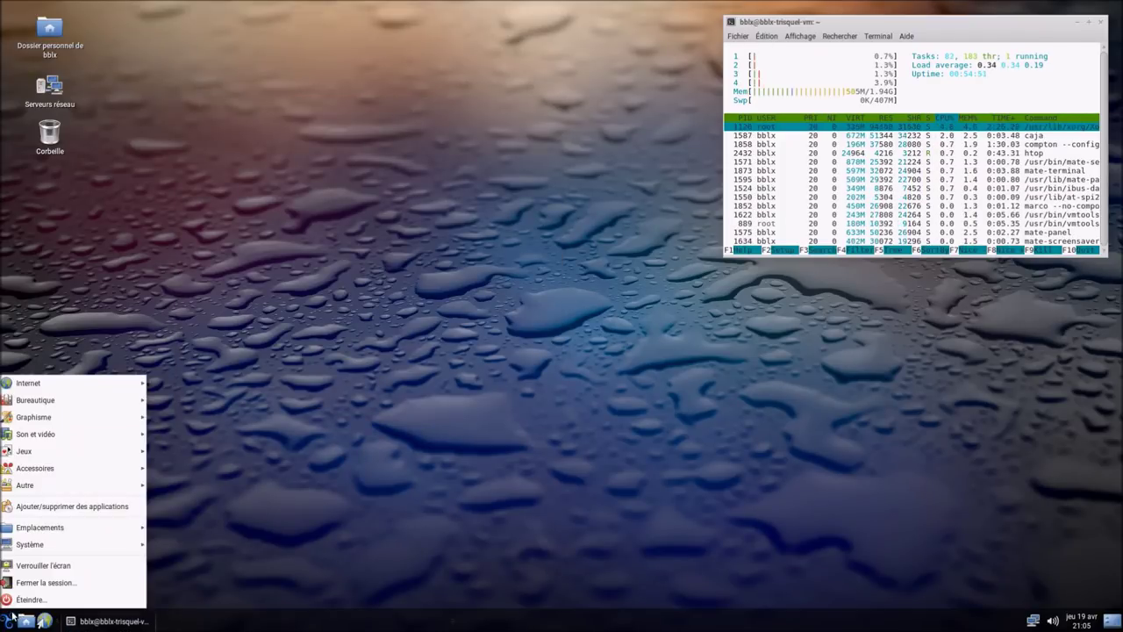
pyautogui.moveTo(127, 399)
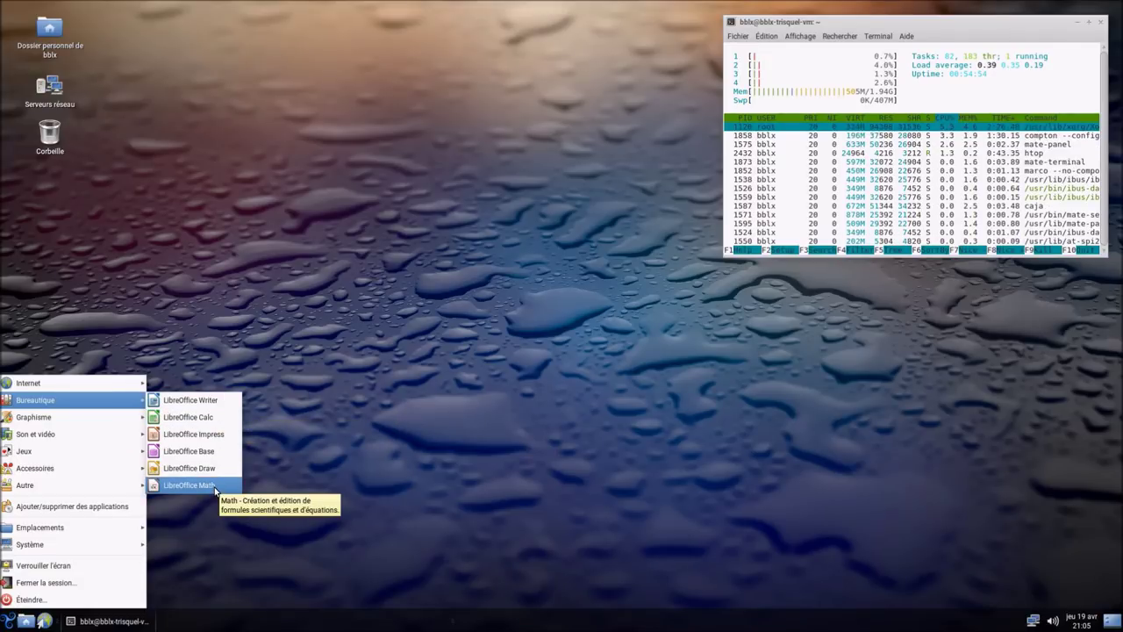
pyautogui.click(221, 416)
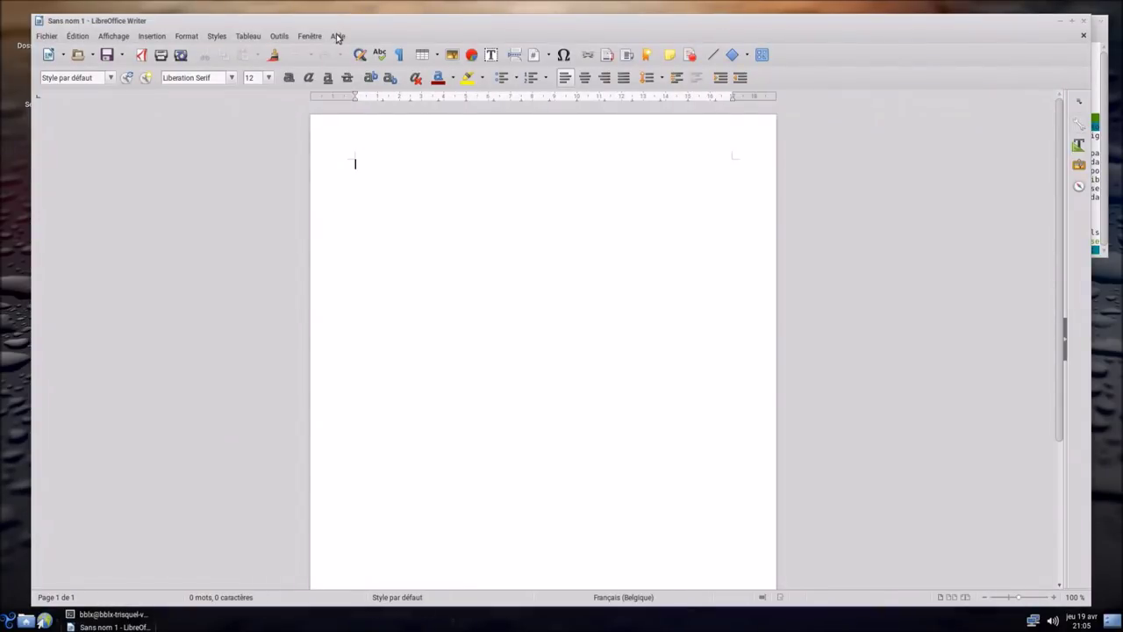
pyautogui.click(337, 37)
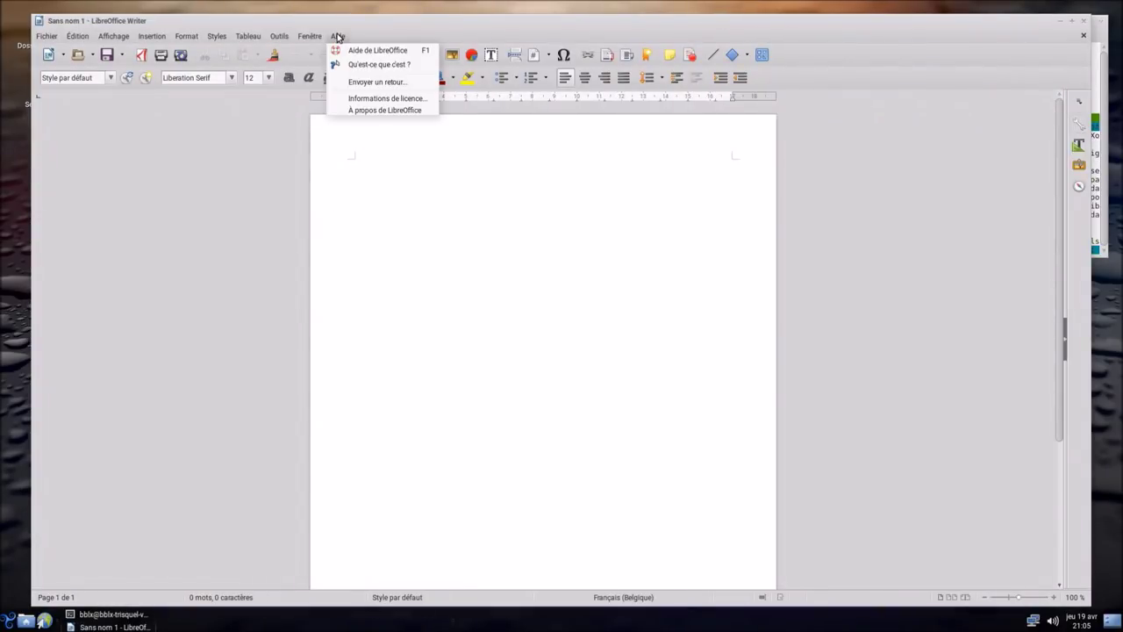
pyautogui.click(343, 110)
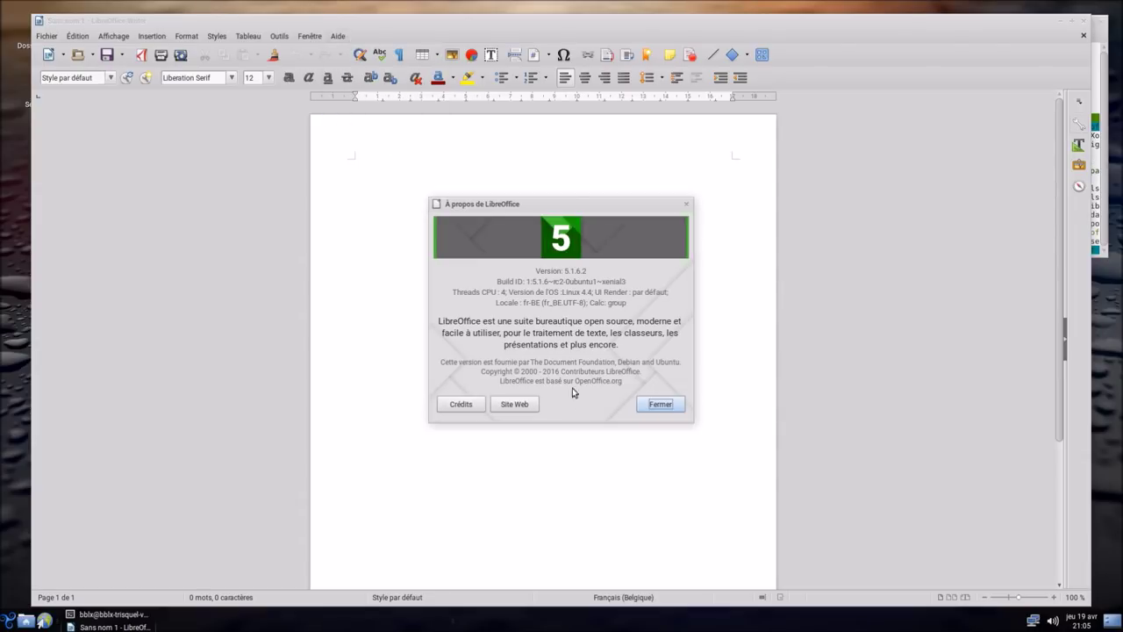
pyautogui.click(661, 405)
pyautogui.click(1085, 21)
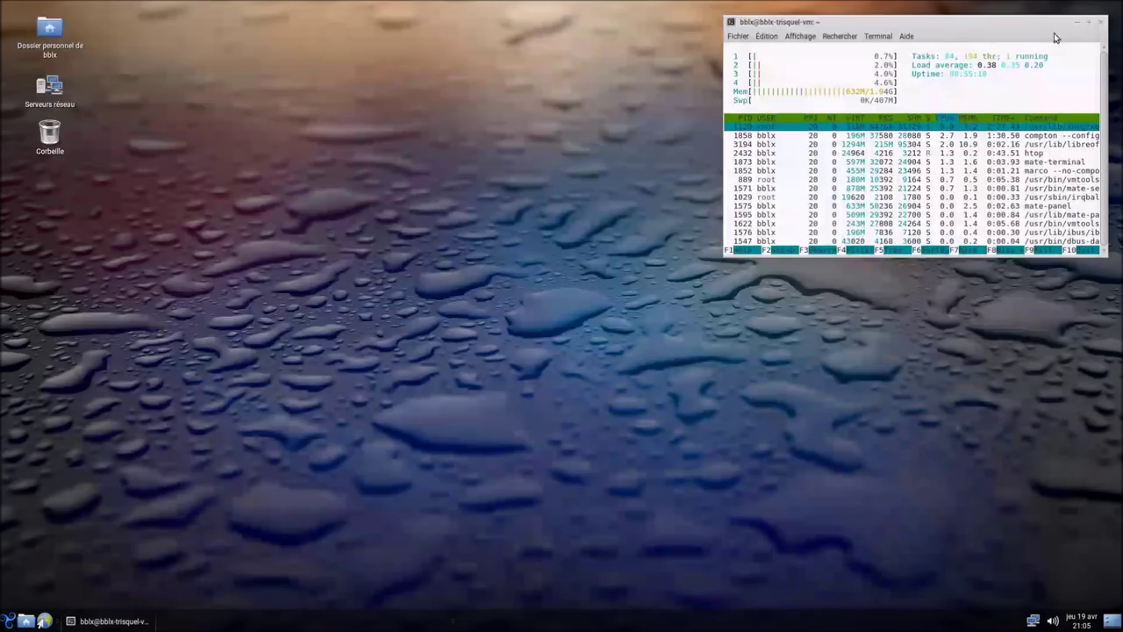
# Step: Launch the GIMP image editor, switch it to single-window mode and reposition its window on the desktop
pyautogui.click(8, 620)
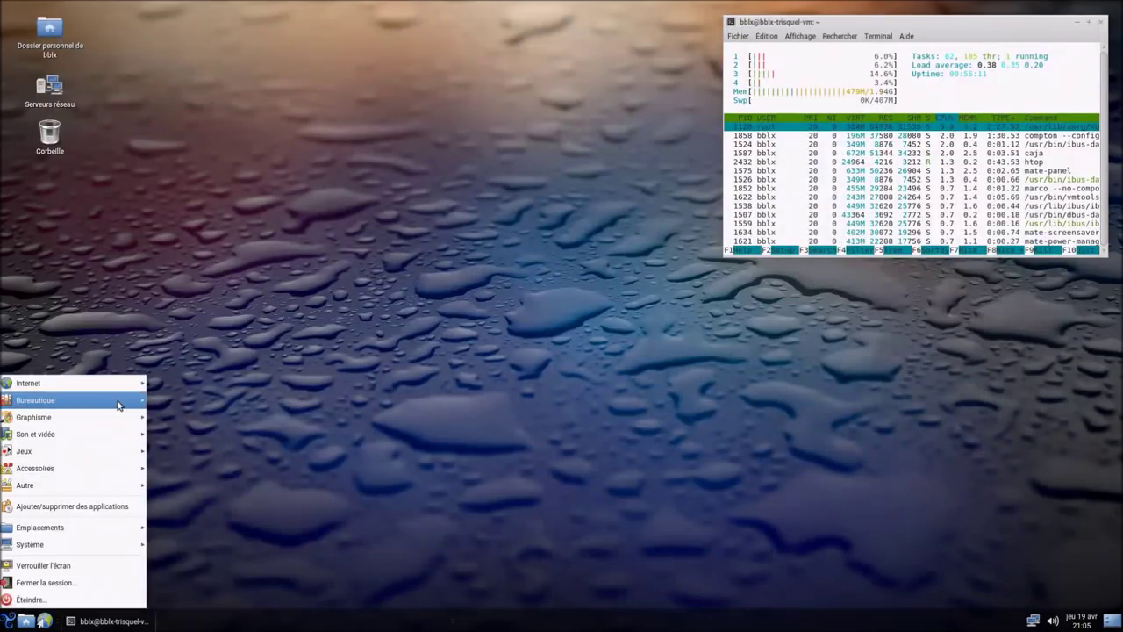
pyautogui.moveTo(128, 386)
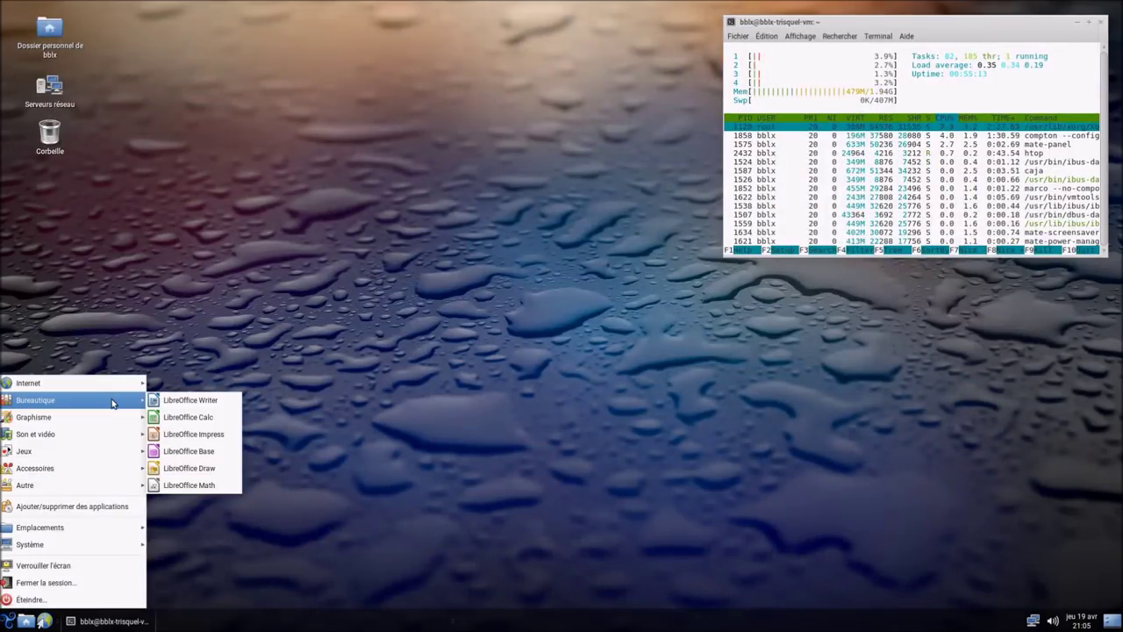
pyautogui.moveTo(101, 420)
pyautogui.click(184, 419)
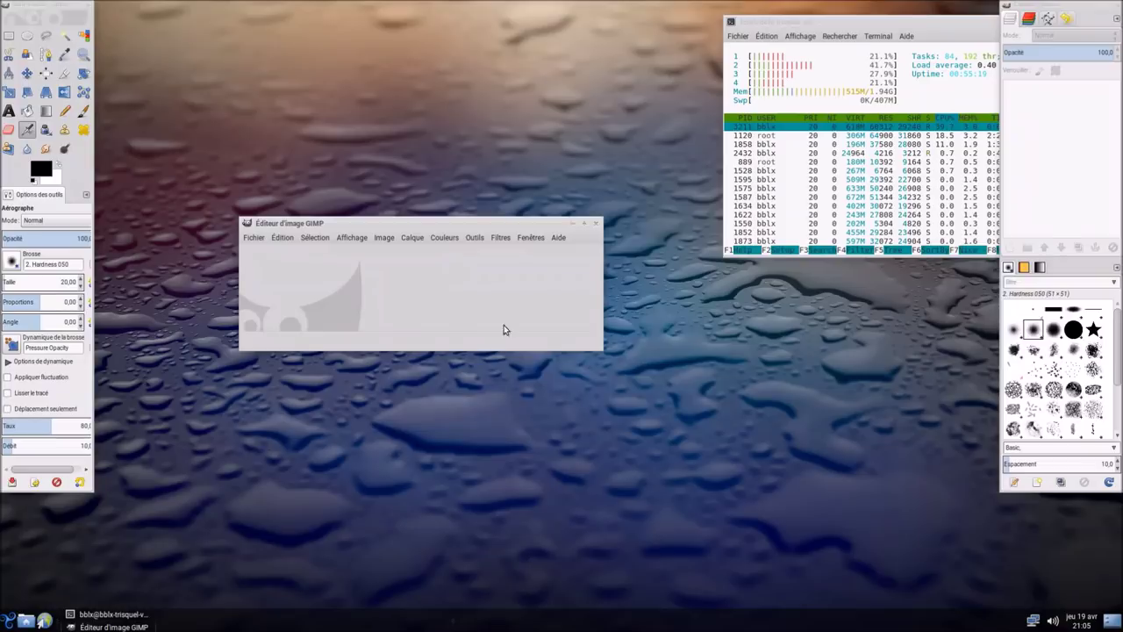
pyautogui.click(535, 238)
pyautogui.click(559, 335)
pyautogui.moveTo(657, 148); pyautogui.dragTo(544, 71)
# Step: Launch the MATE color selection tool, sample the pink of GIMP's eraser icon and close the tool
pyautogui.click(9, 618)
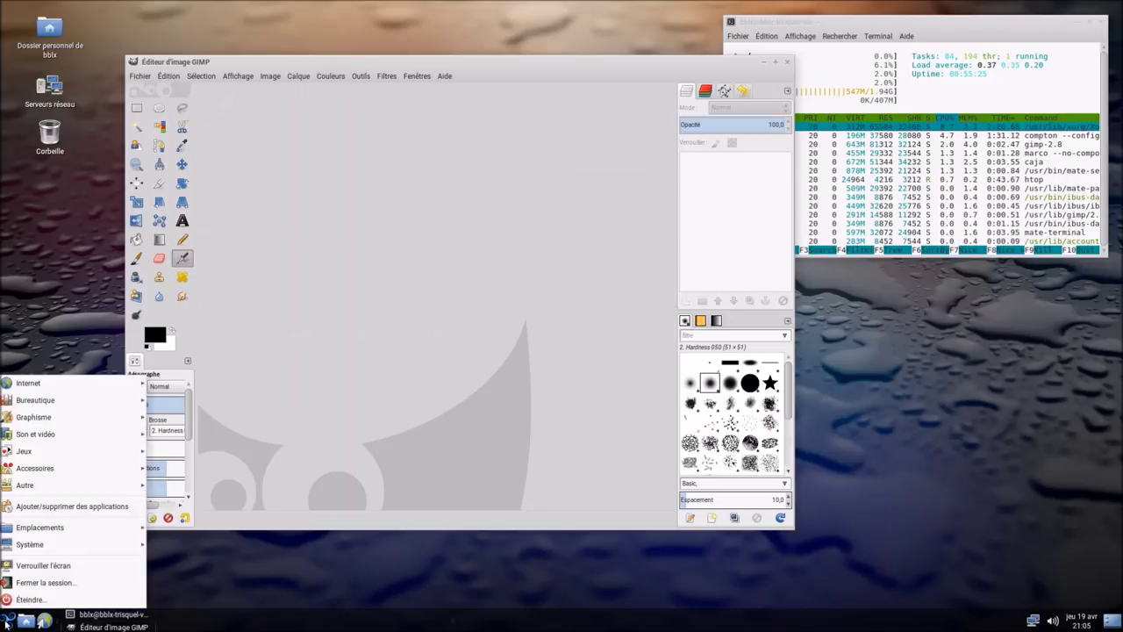
pyautogui.moveTo(99, 417)
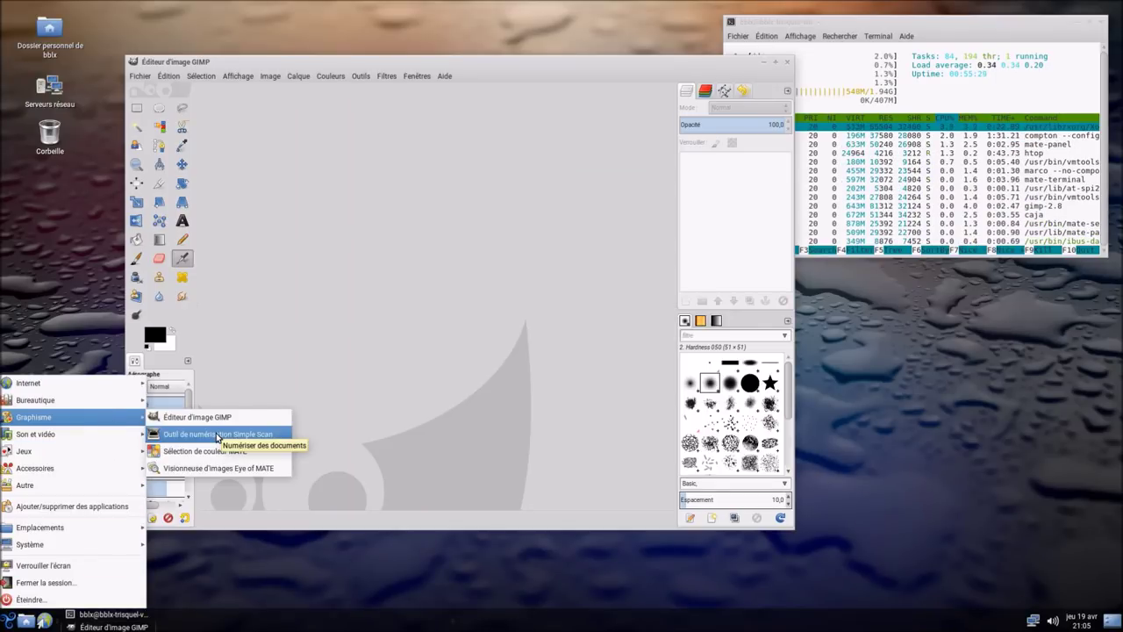
pyautogui.click(273, 456)
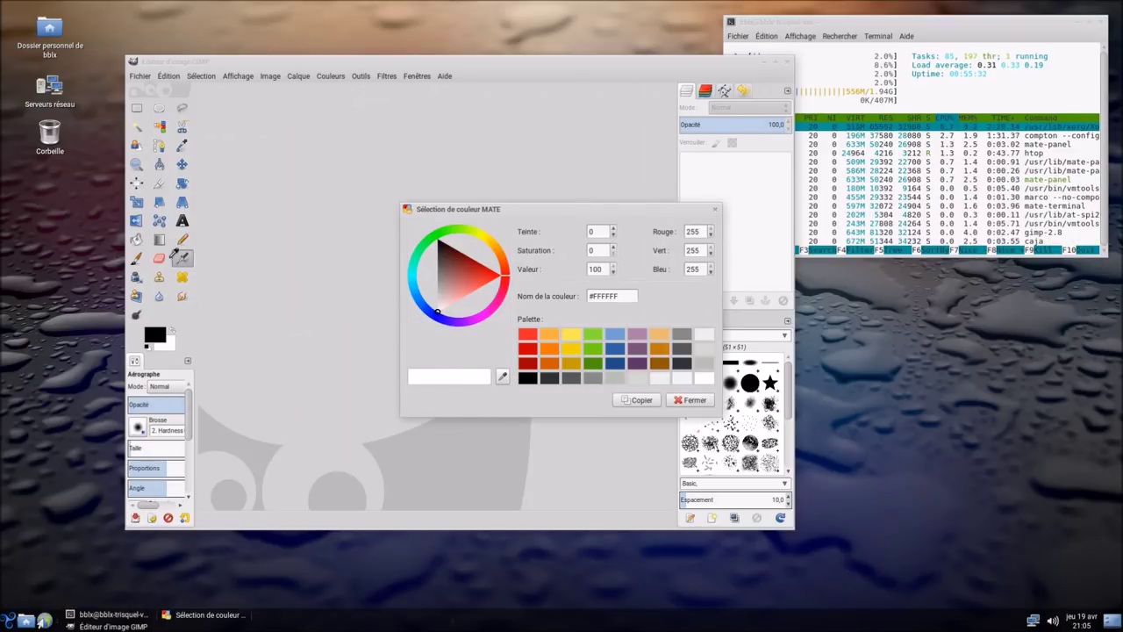
pyautogui.click(161, 257)
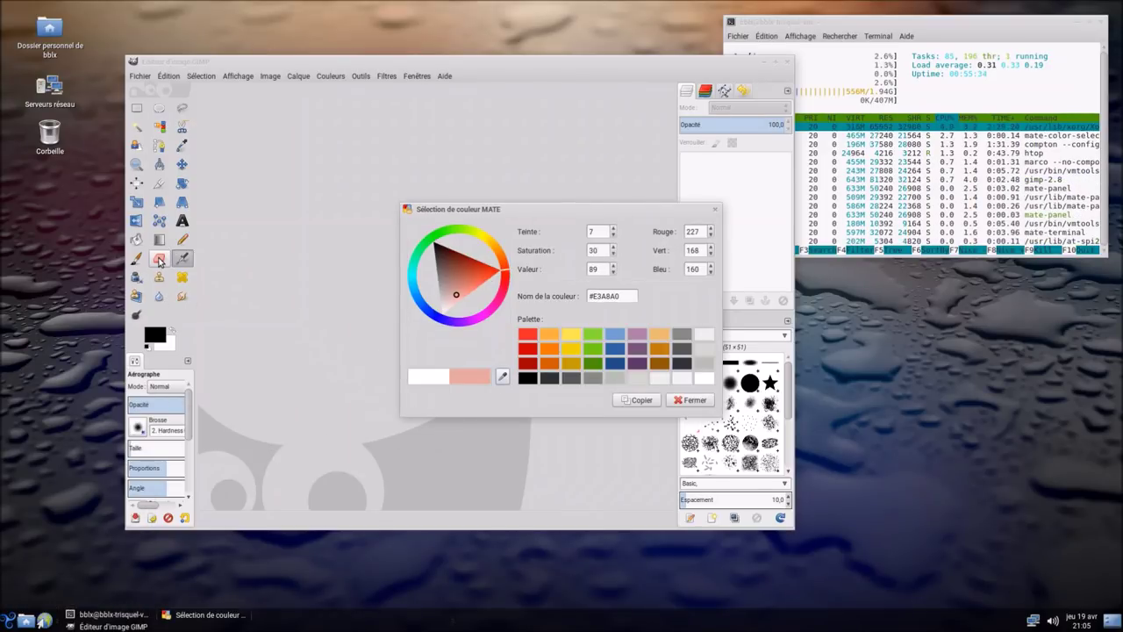
pyautogui.click(690, 400)
# Step: Launch the Brasero disc burning application from the sound and video applications
pyautogui.click(8, 621)
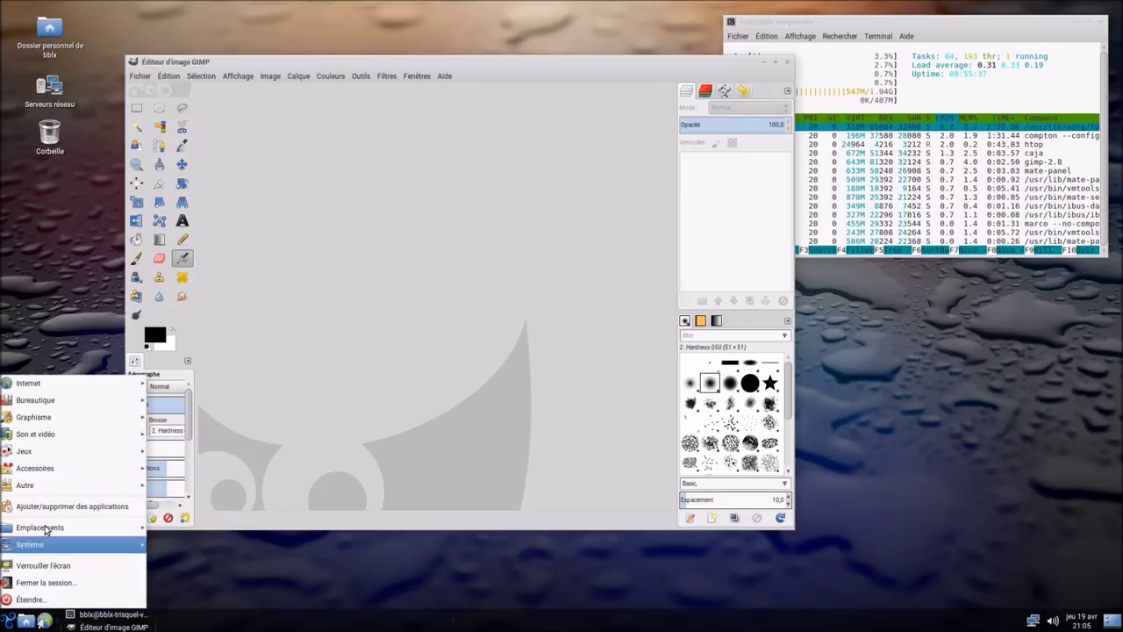
pyautogui.moveTo(76, 433)
pyautogui.moveTo(84, 414)
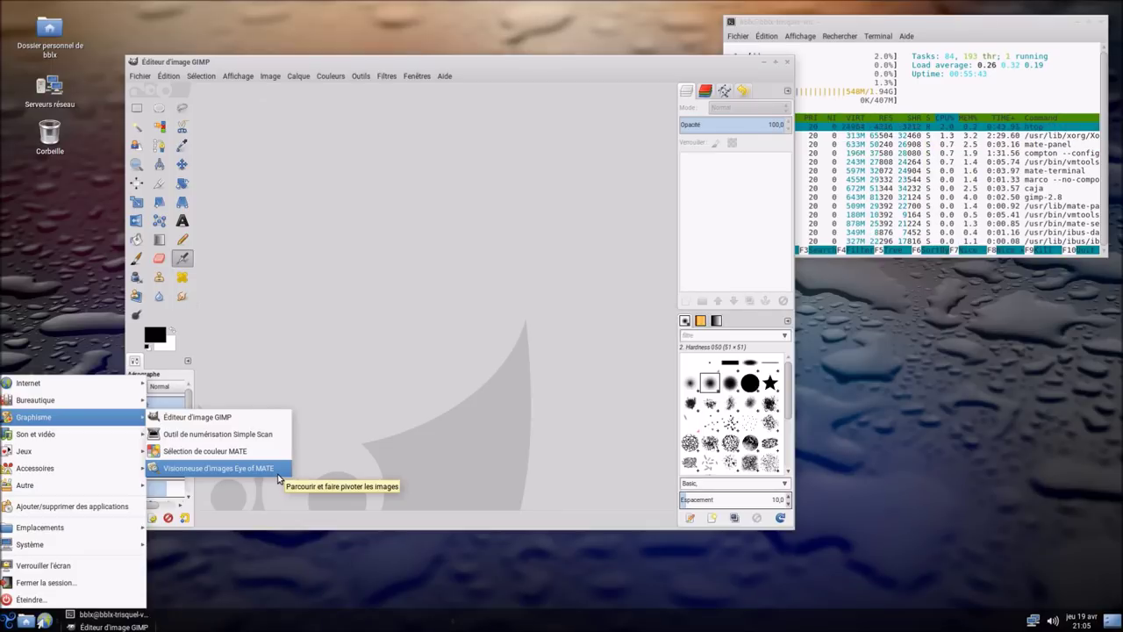
pyautogui.moveTo(115, 428)
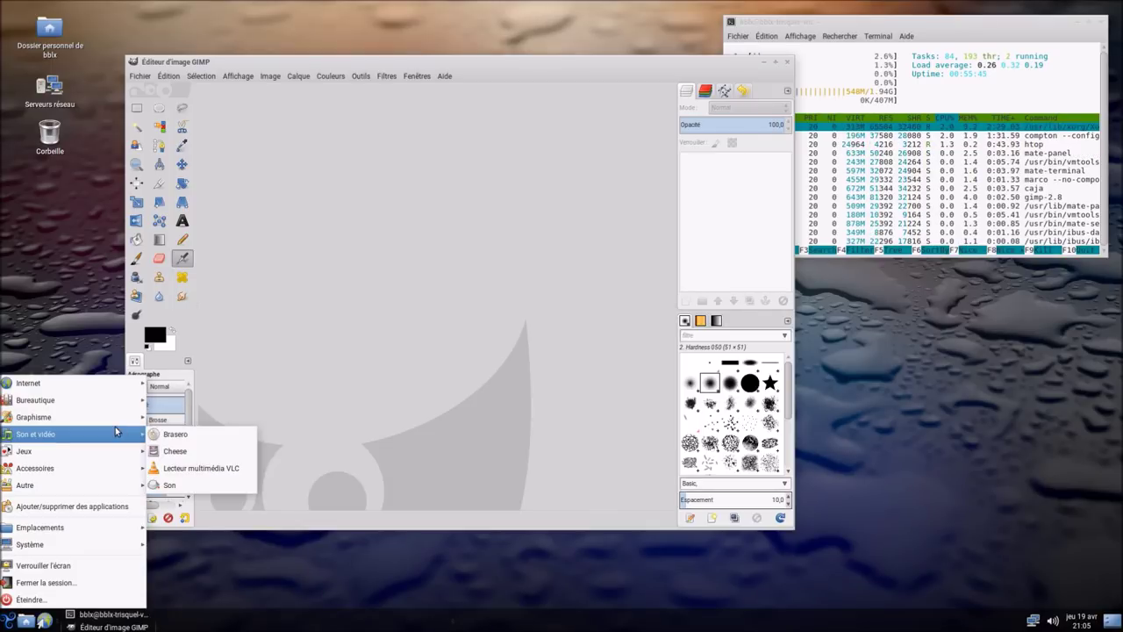
pyautogui.click(200, 439)
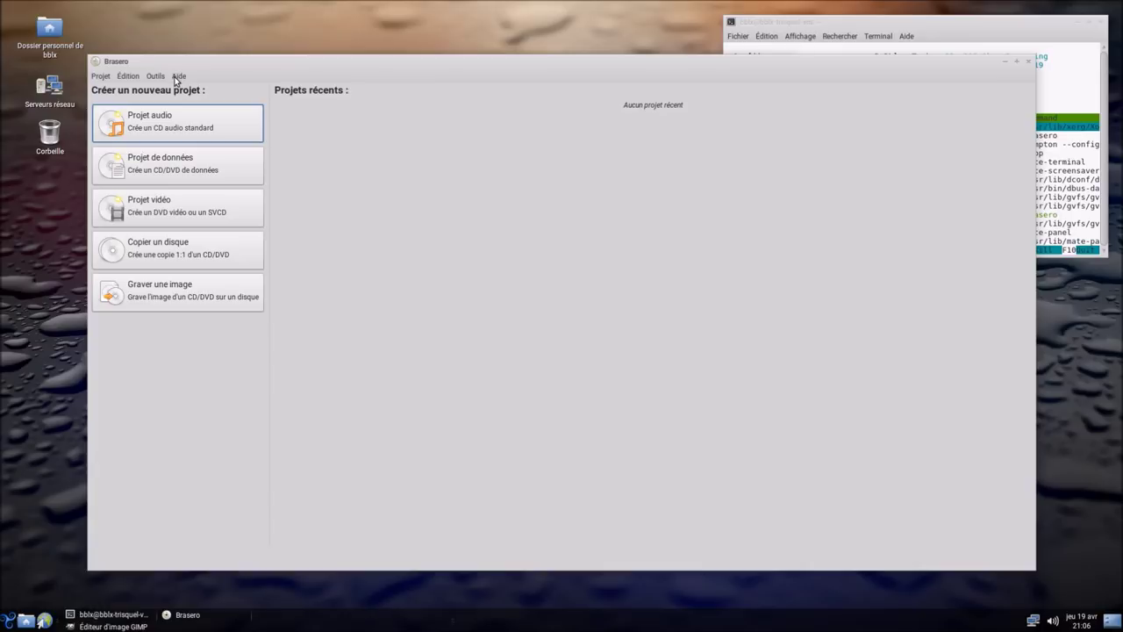
# Step: Launch the Cheese webcam application, reposition its window away from the screen corner and close it
pyautogui.click(11, 620)
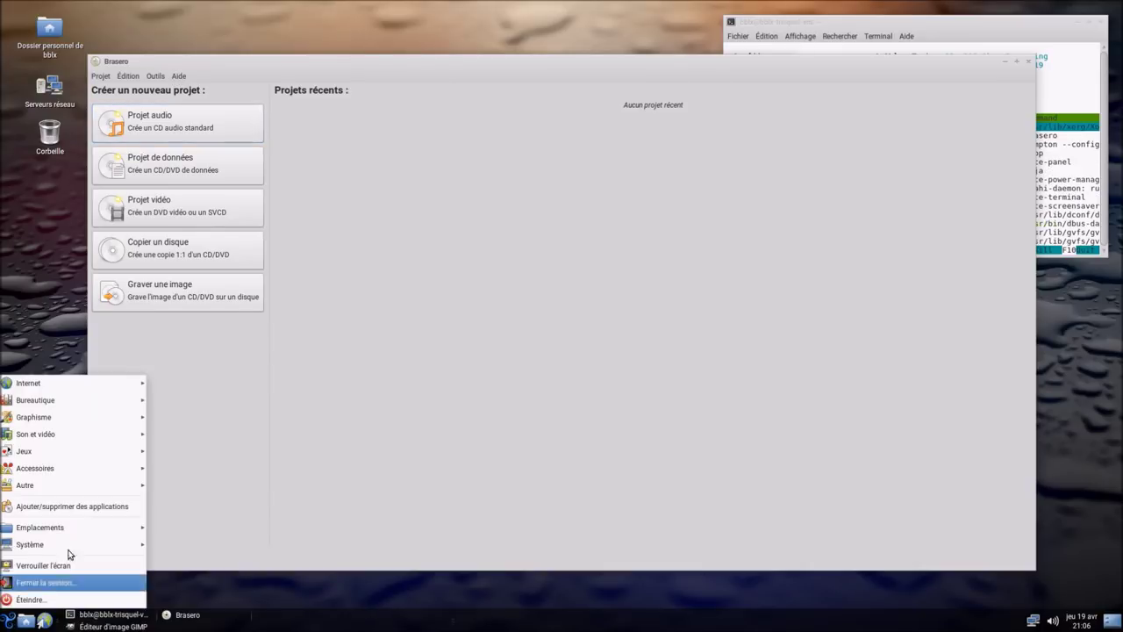
pyautogui.moveTo(137, 436)
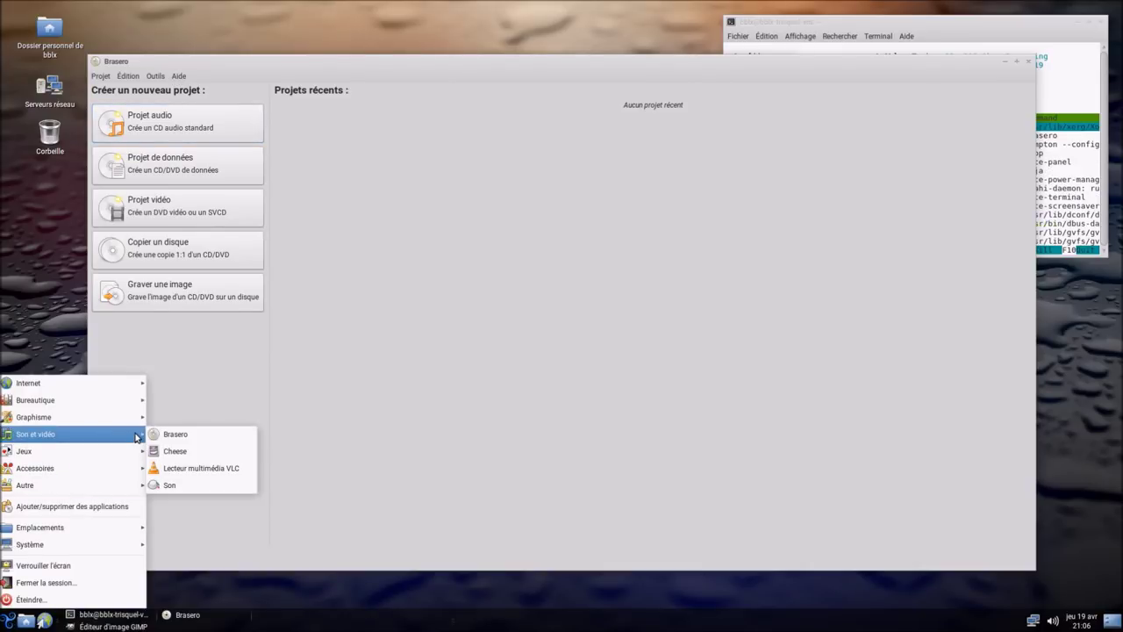
pyautogui.click(213, 451)
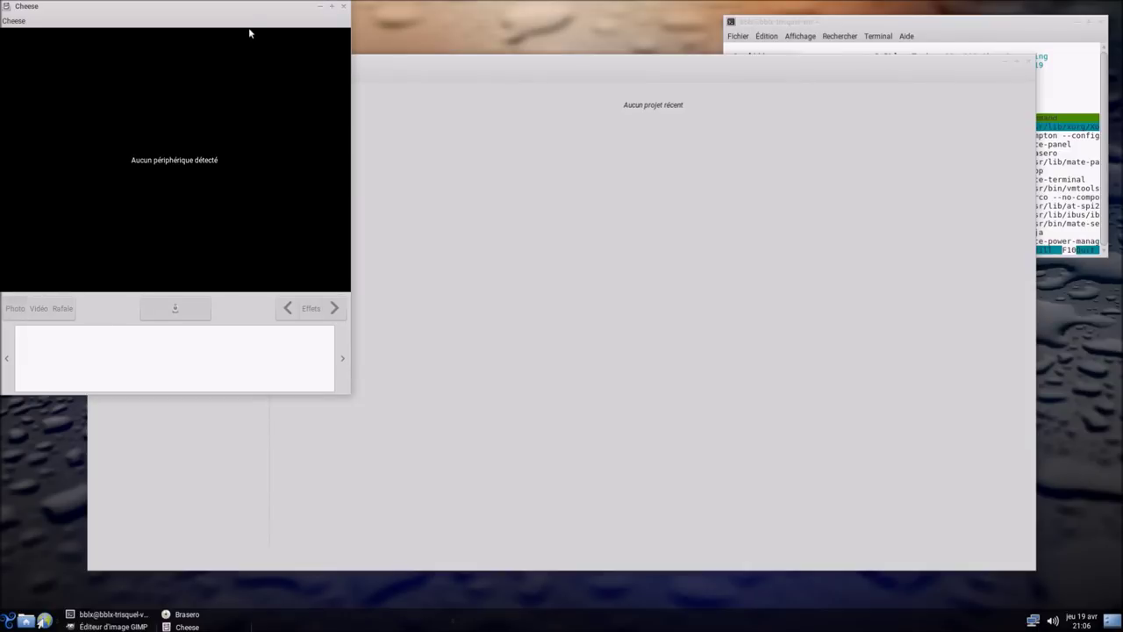
pyautogui.moveTo(247, 18); pyautogui.dragTo(423, 114)
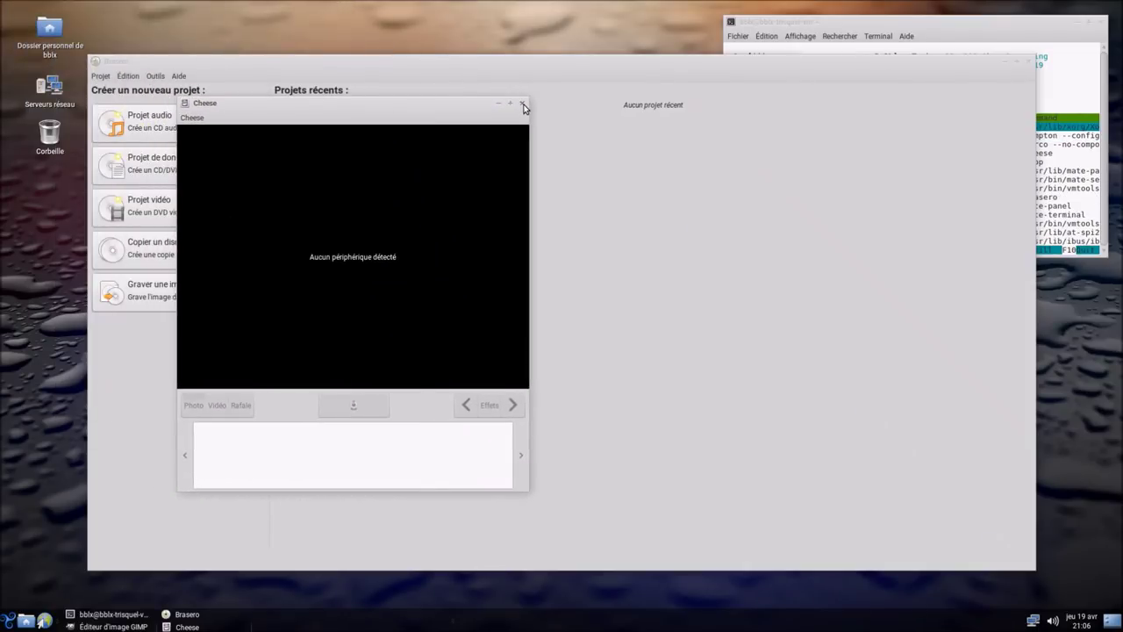
pyautogui.click(520, 103)
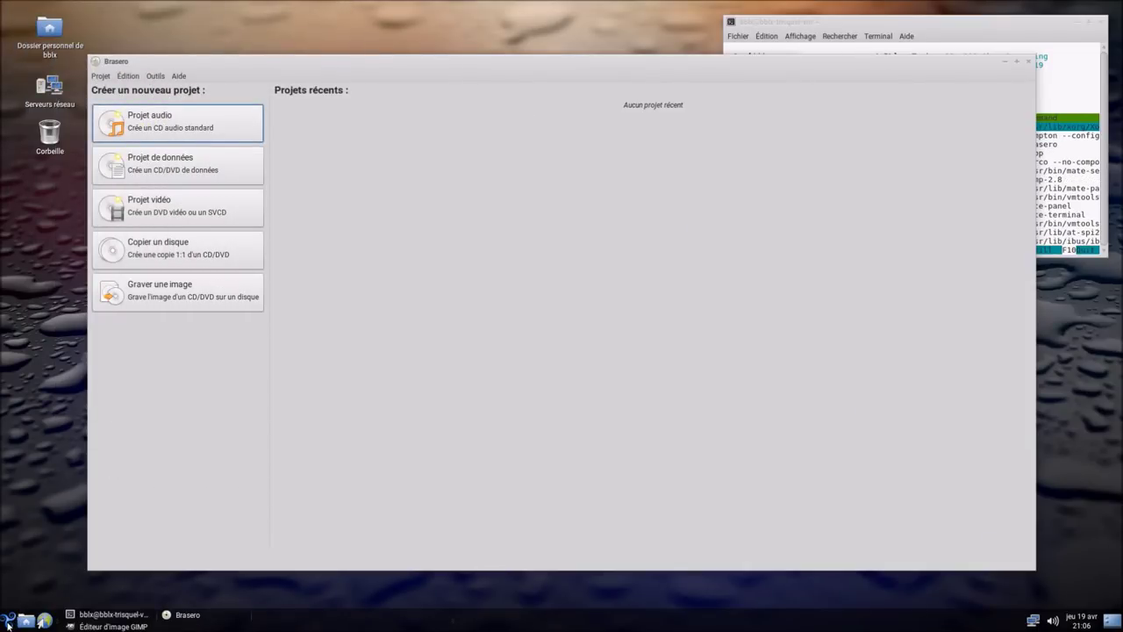
# Step: Launch the VLC media player and accept its privacy notice with network access to metadata allowed
pyautogui.click(11, 620)
pyautogui.moveTo(103, 451)
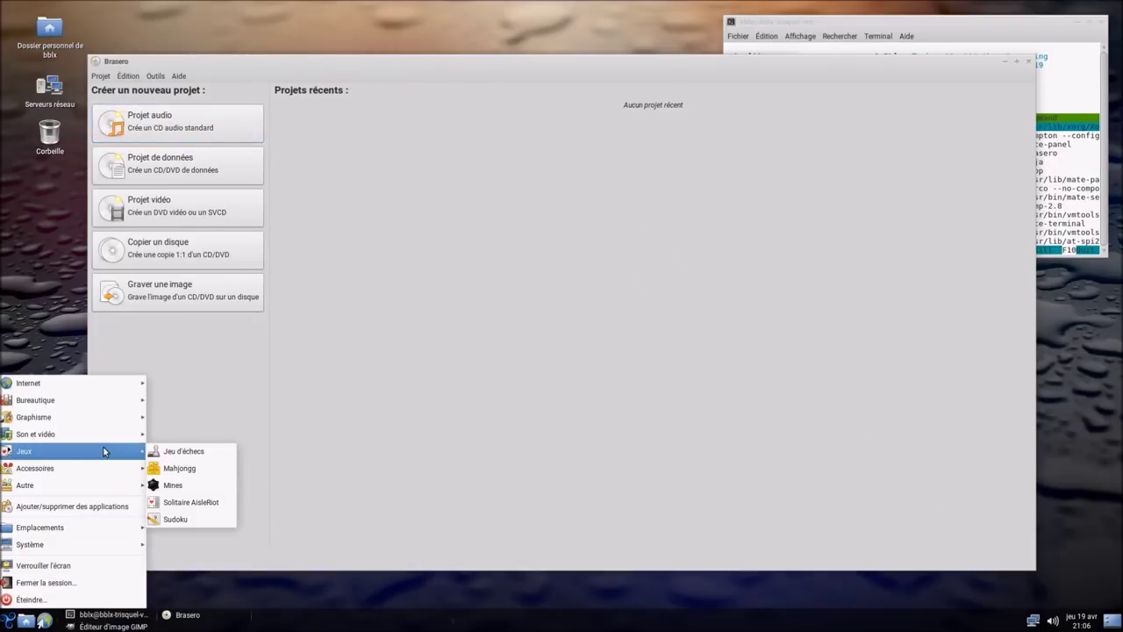
pyautogui.click(219, 467)
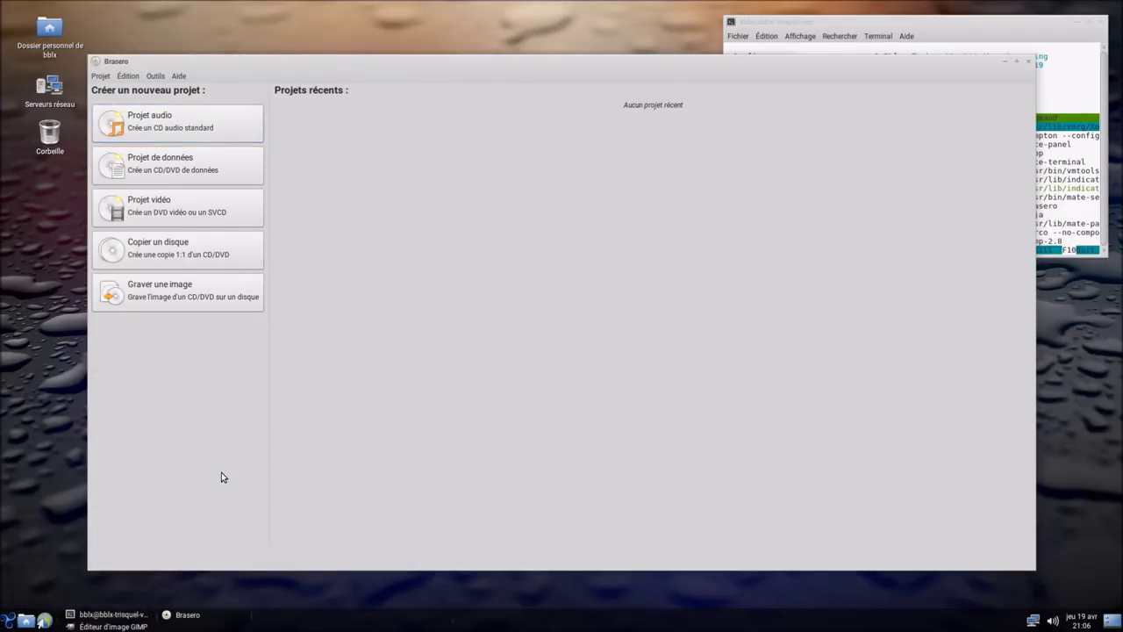
pyautogui.click(649, 406)
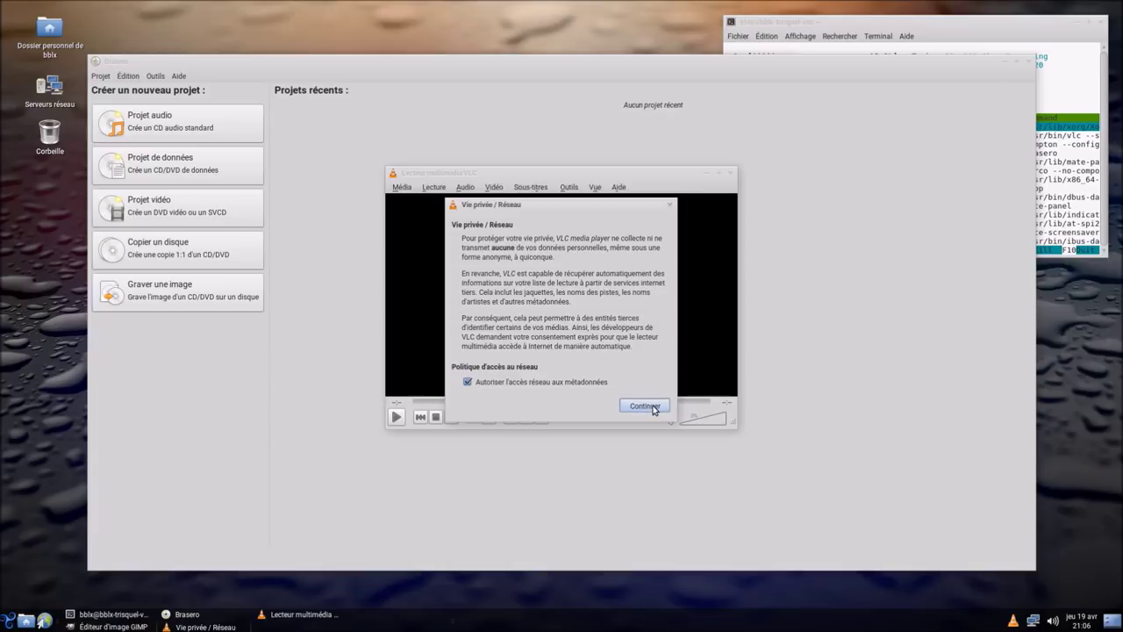
# Step: View the VLC version information and close the about window
pyautogui.click(619, 188)
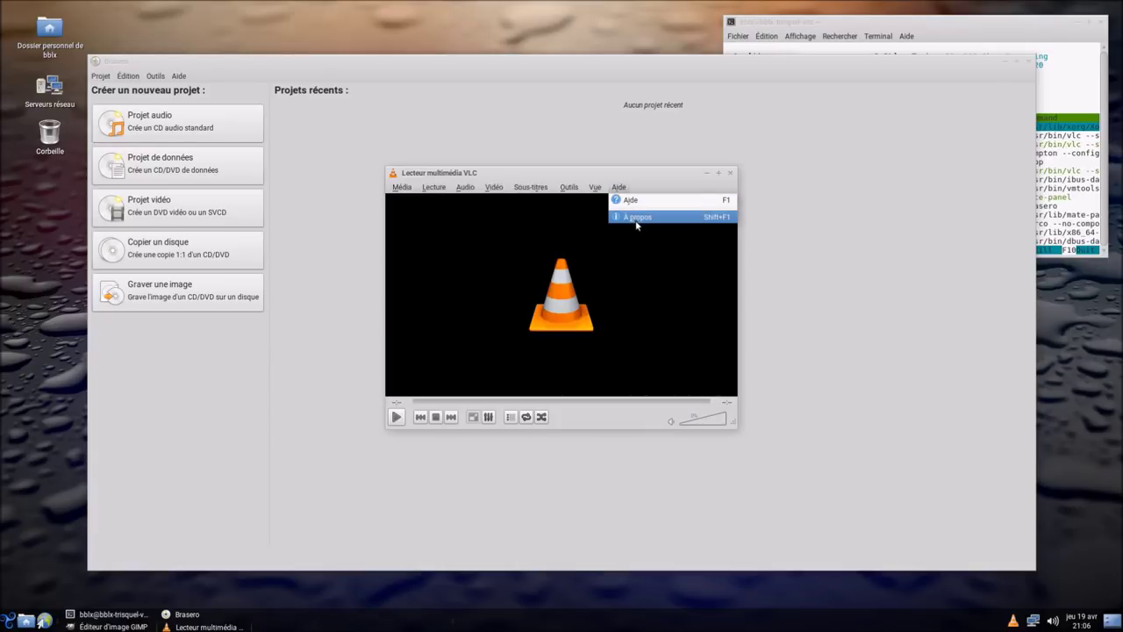
pyautogui.click(639, 221)
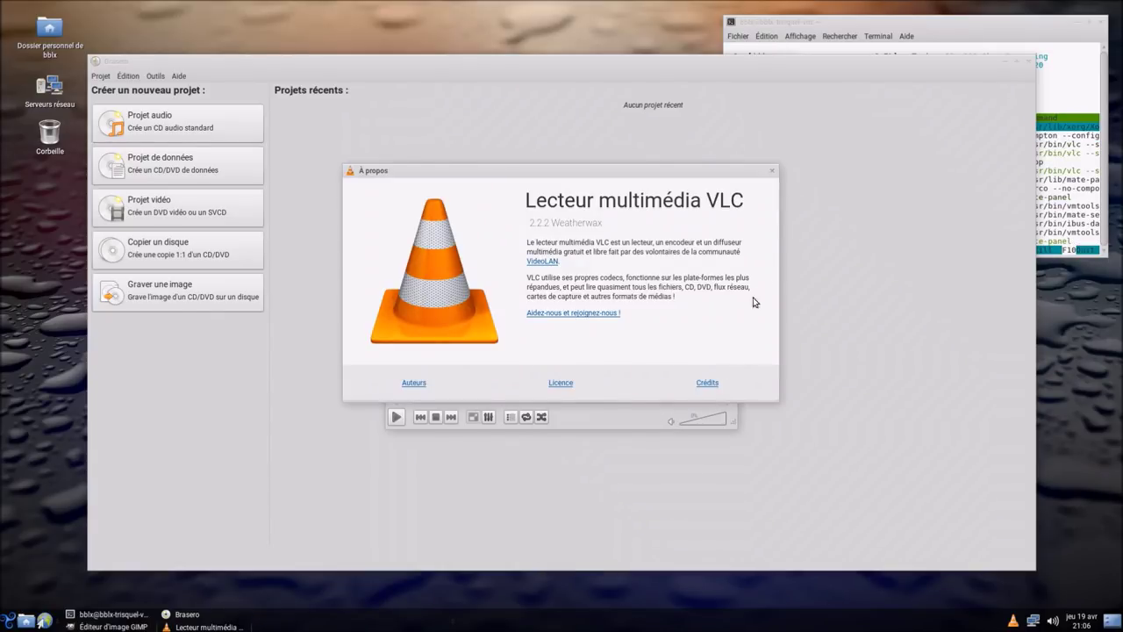
pyautogui.click(772, 171)
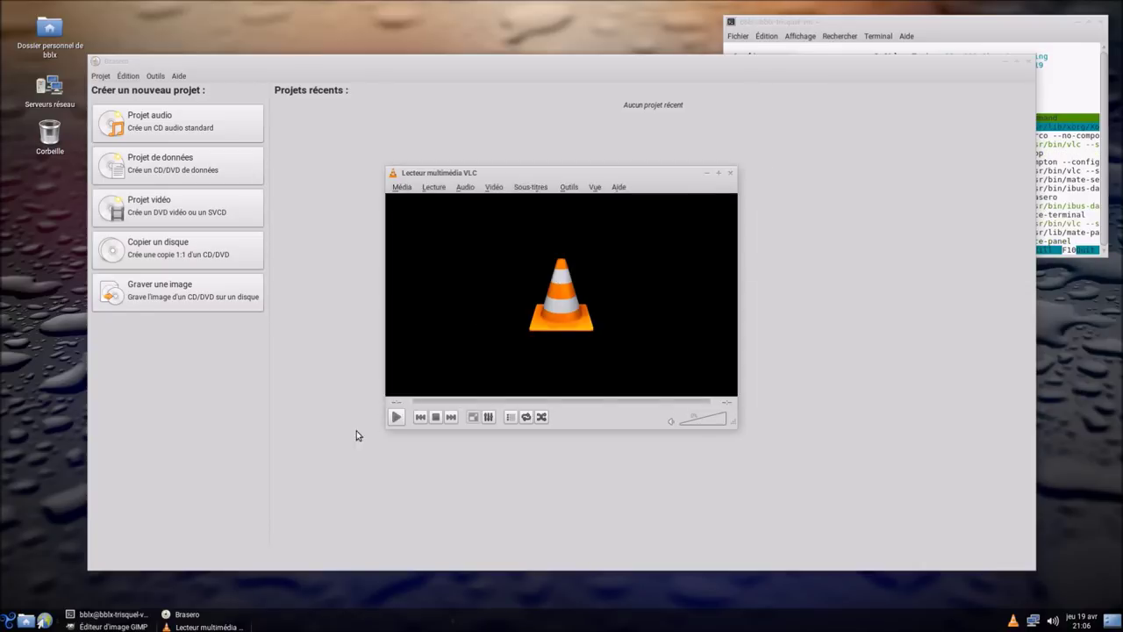
# Step: Launch the Caja file manager, reposition its window over Brasero and display the Caja version information
pyautogui.click(10, 621)
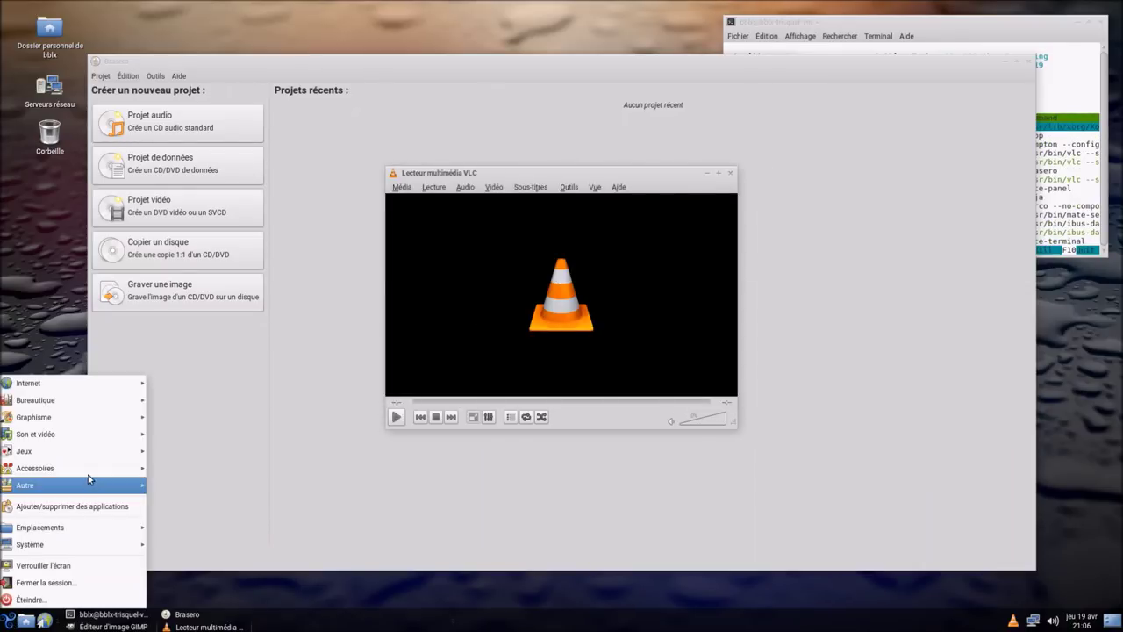
pyautogui.moveTo(106, 436)
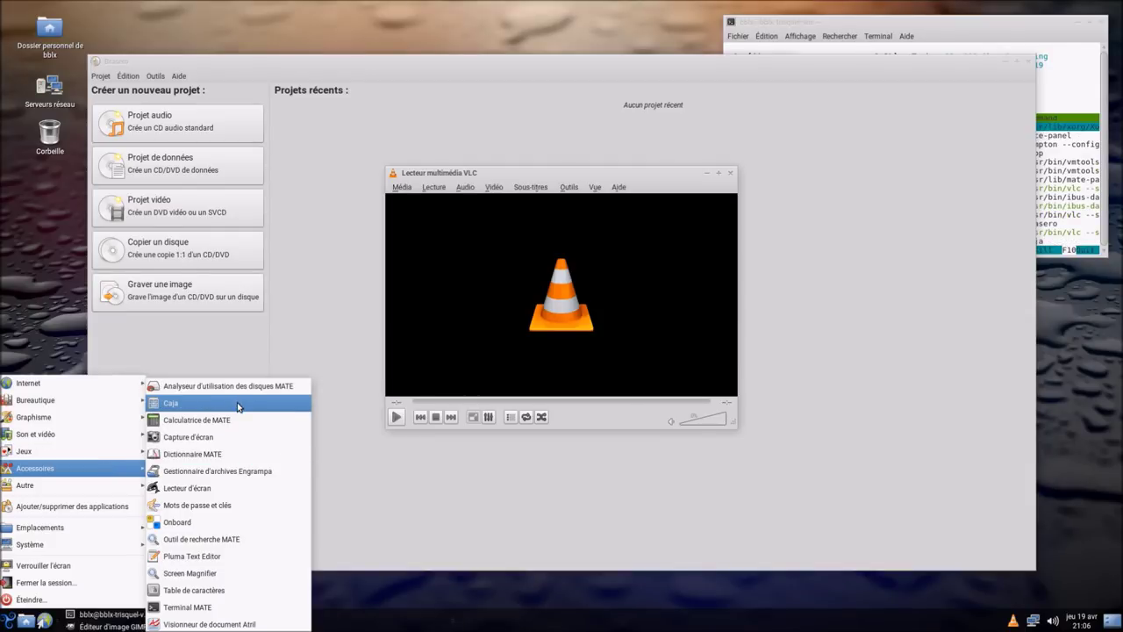
pyautogui.click(239, 403)
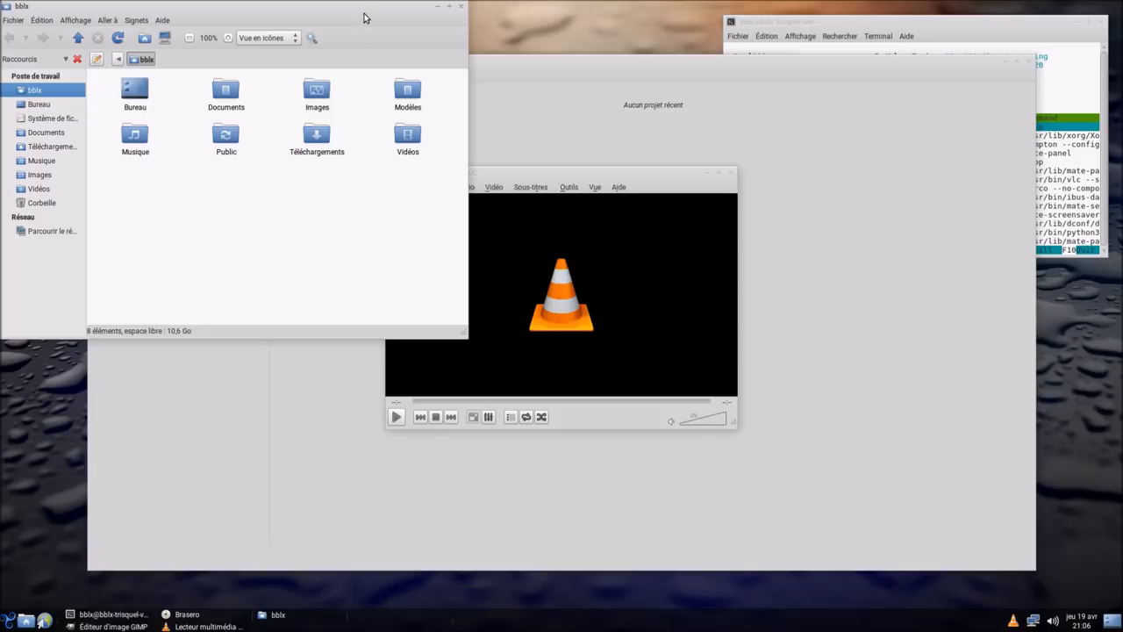
pyautogui.moveTo(366, 17); pyautogui.dragTo(531, 114)
pyautogui.click(329, 118)
pyautogui.click(343, 146)
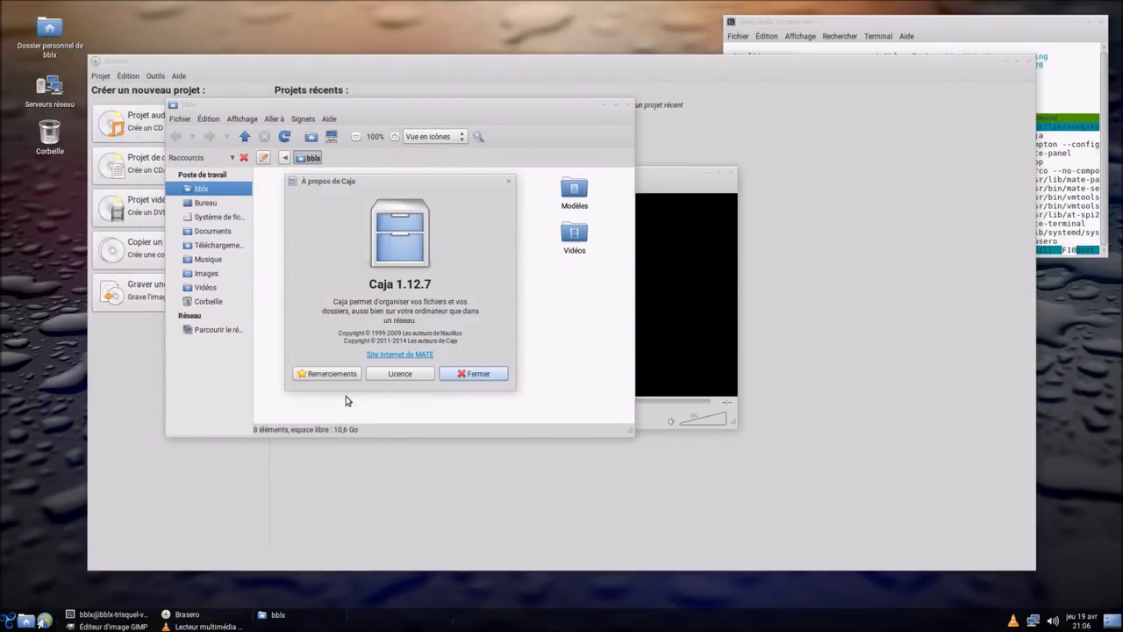
# Step: Launch the MATE calculator and the MATE dictionary from the accessories
pyautogui.click(8, 618)
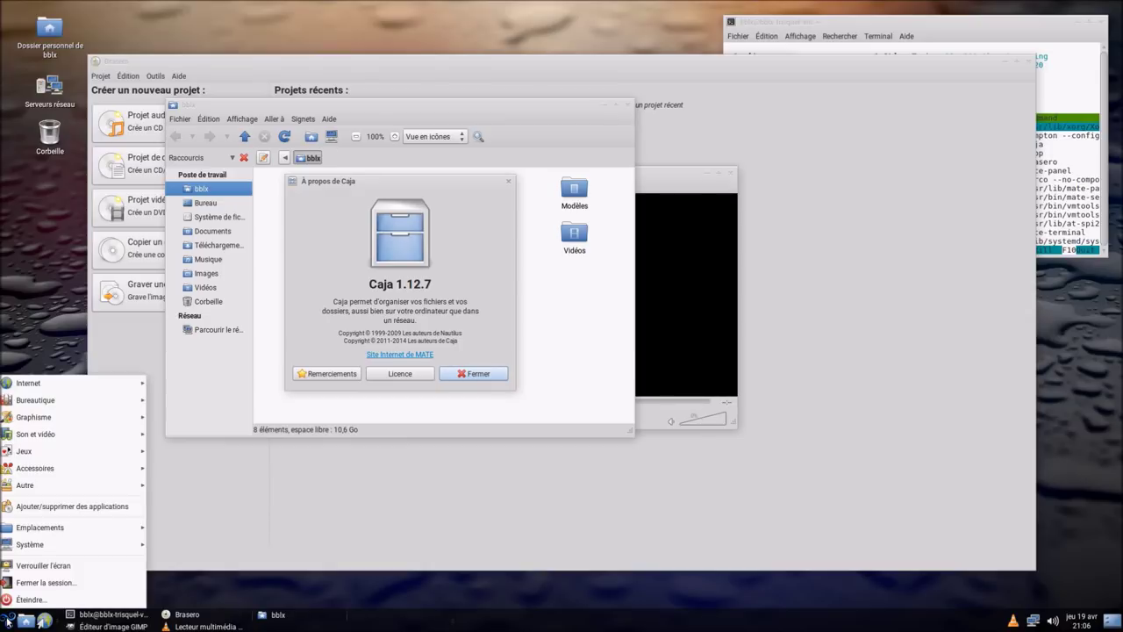
pyautogui.moveTo(104, 470)
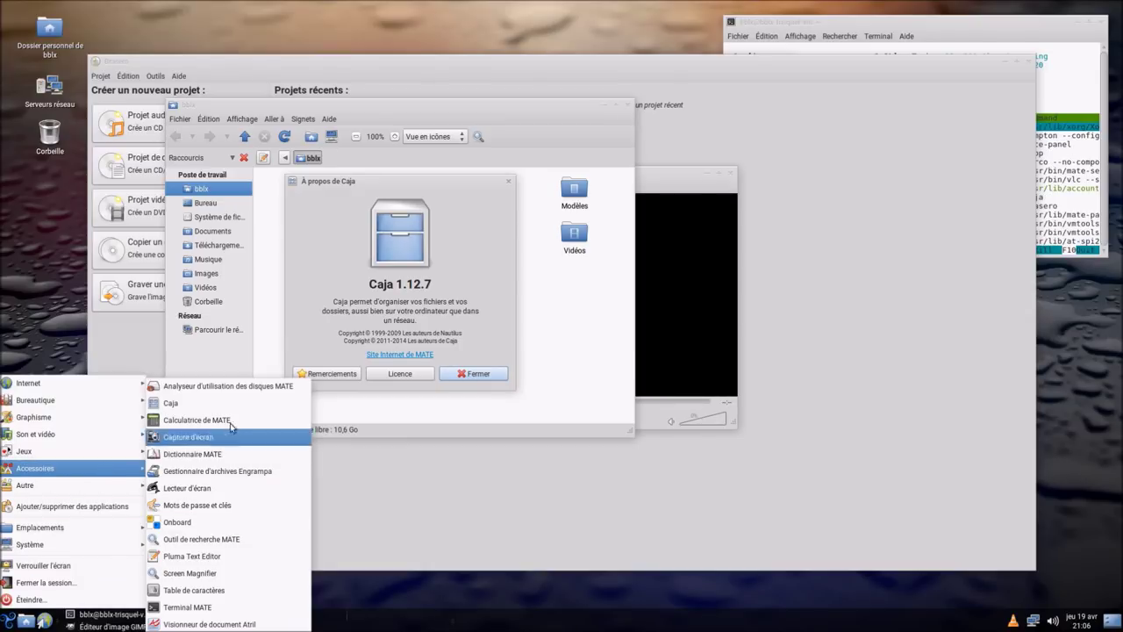
pyautogui.click(189, 420)
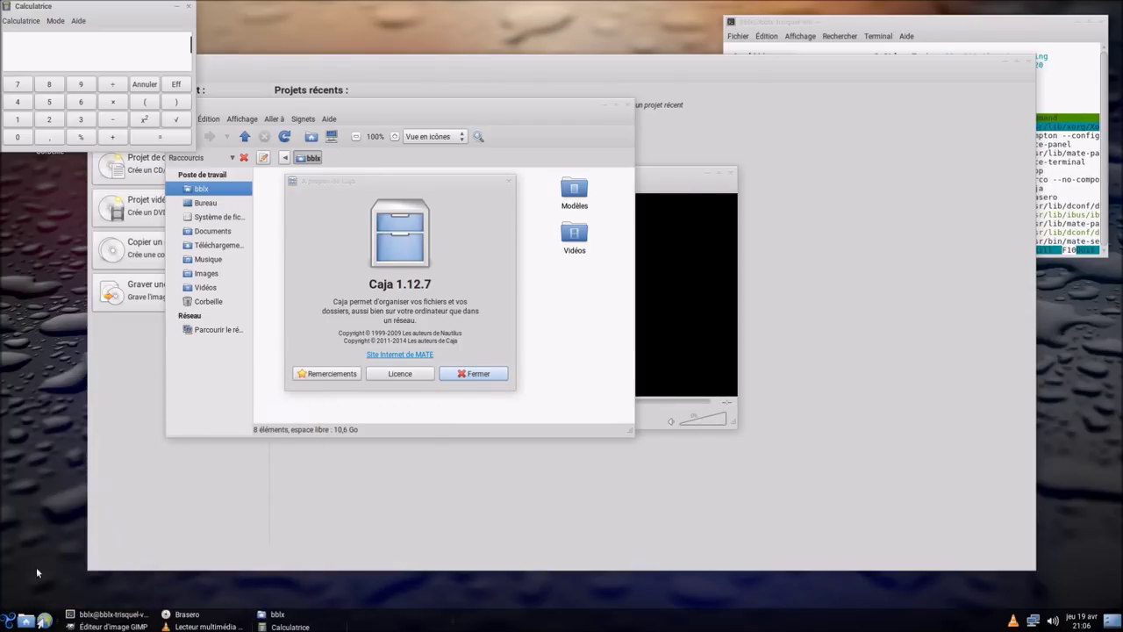
pyautogui.click(8, 619)
pyautogui.moveTo(105, 468)
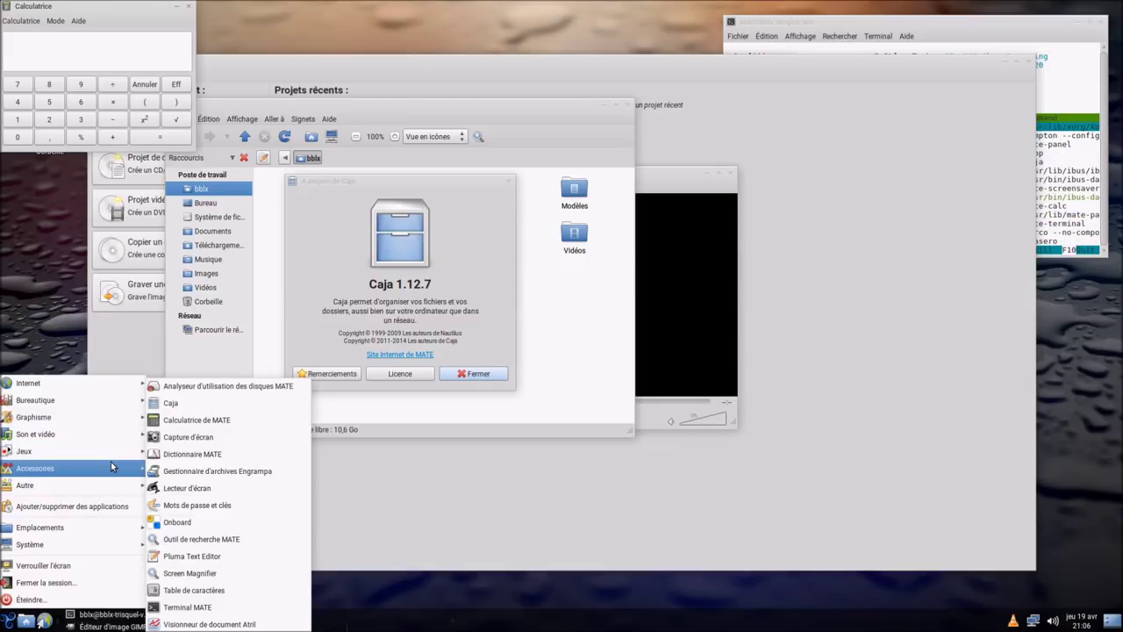
pyautogui.click(244, 453)
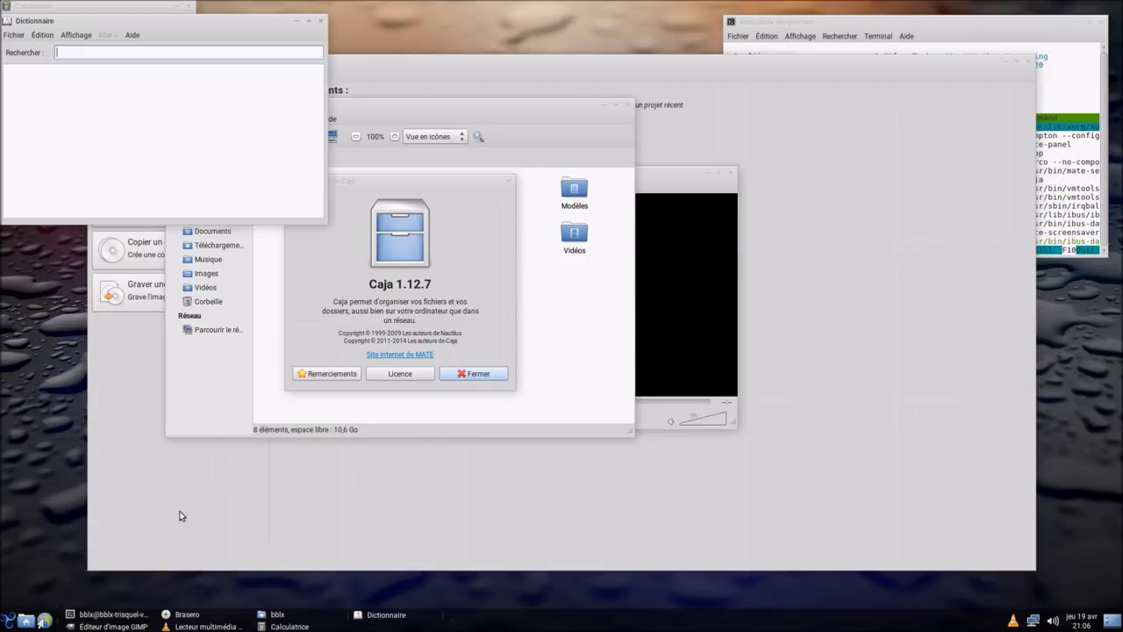
# Step: Launch the Engrampa archive manager from the accessories
pyautogui.click(8, 619)
pyautogui.moveTo(111, 472)
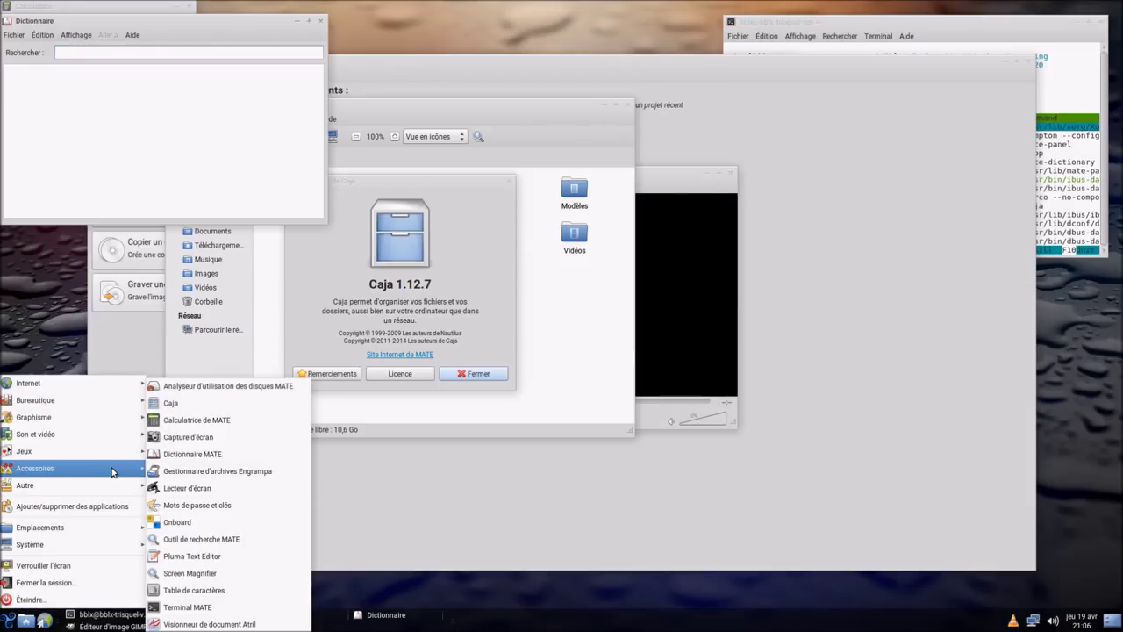
pyautogui.click(219, 474)
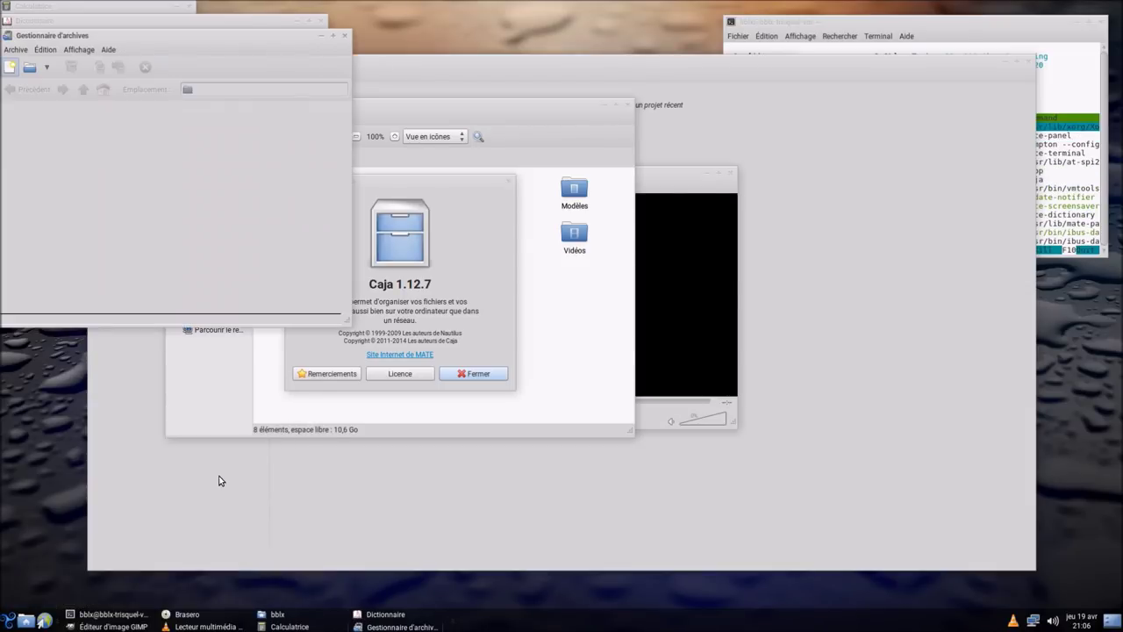
# Step: Launch the Pluma text editor, display its version information and reposition the about window over Caja
pyautogui.click(13, 616)
pyautogui.moveTo(121, 468)
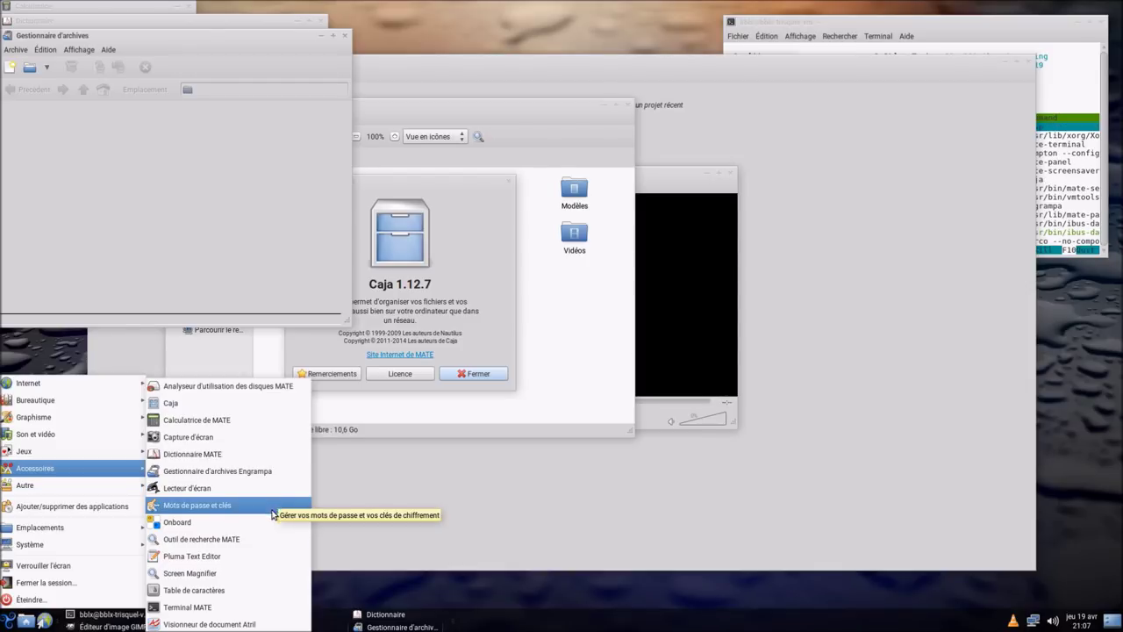
pyautogui.click(252, 558)
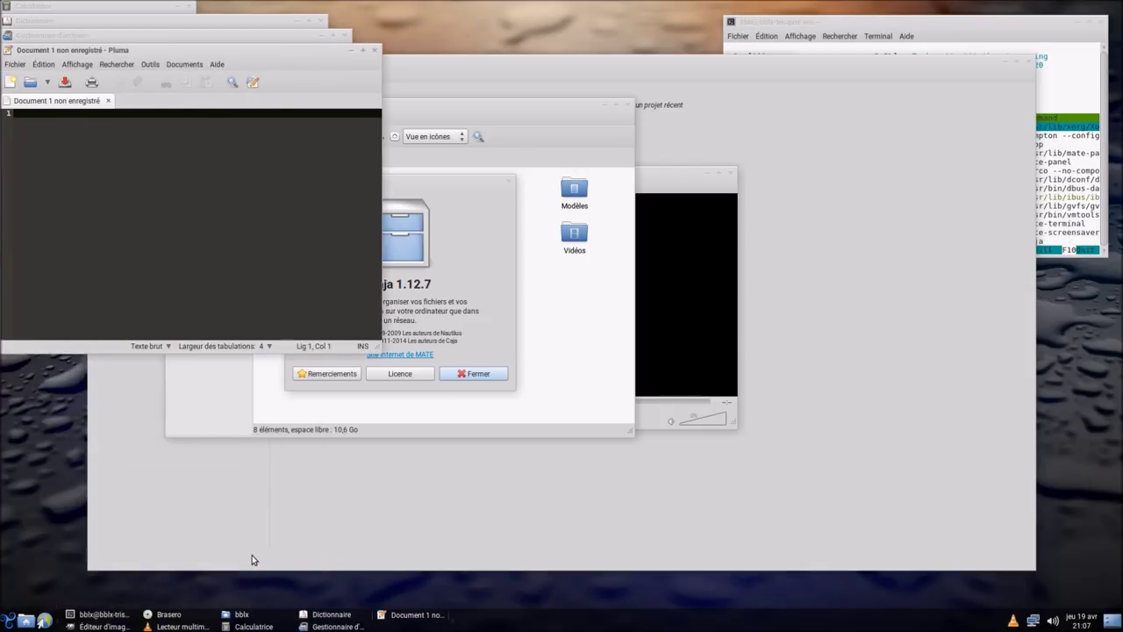
pyautogui.click(217, 65)
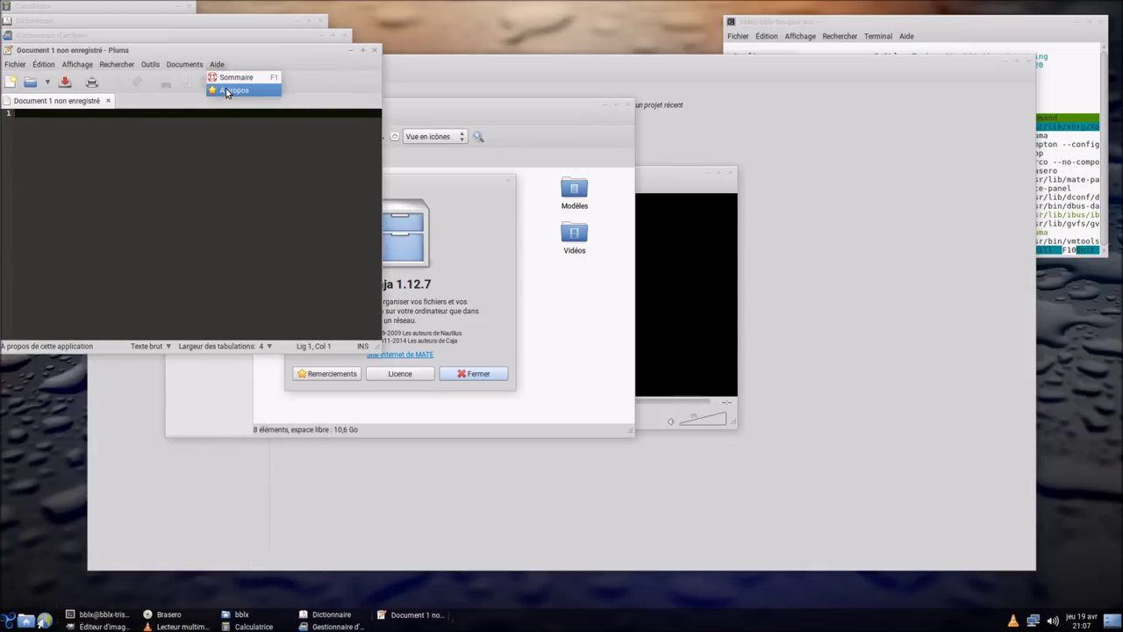
pyautogui.click(226, 91)
pyautogui.moveTo(208, 104); pyautogui.dragTo(375, 193)
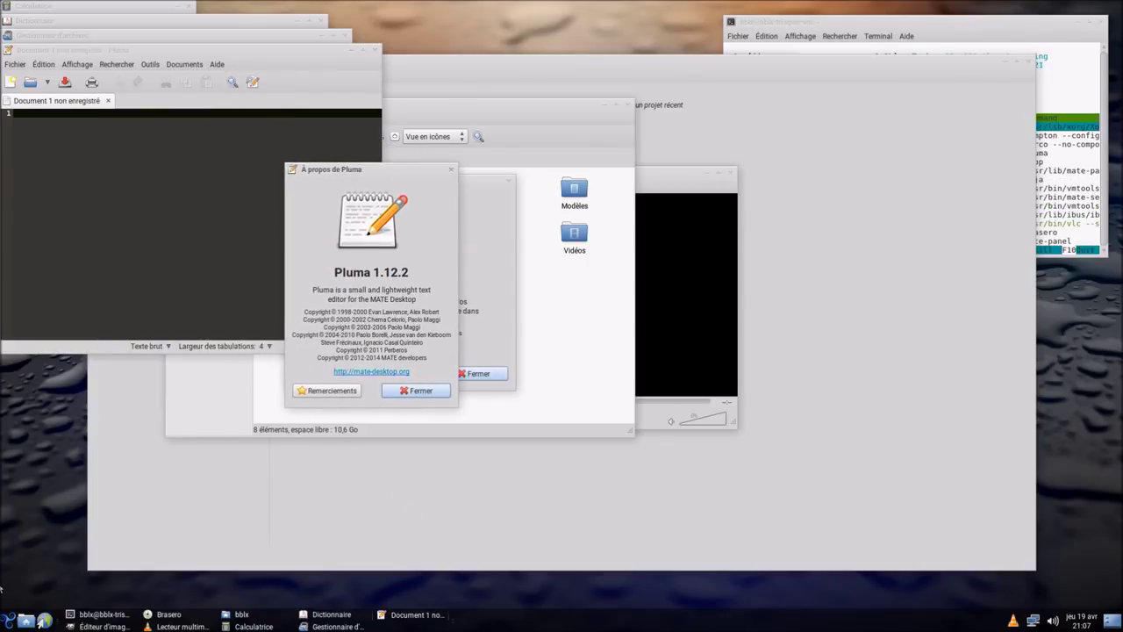
# Step: Launch a new MATE terminal from the accessories and open the dconf editor
pyautogui.click(7, 619)
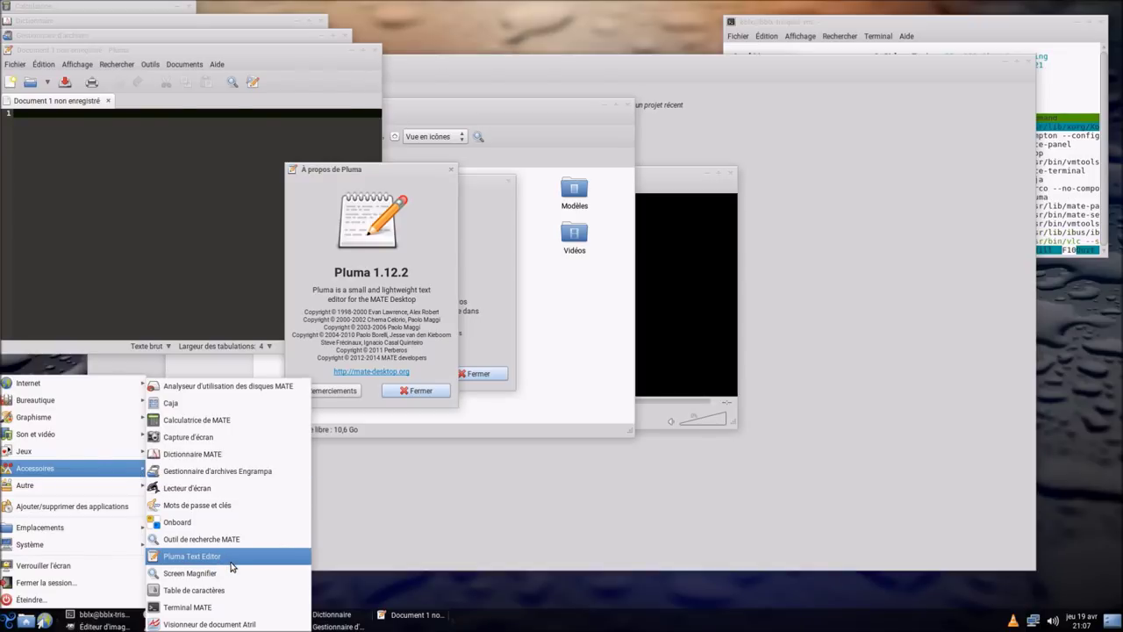
pyautogui.click(237, 607)
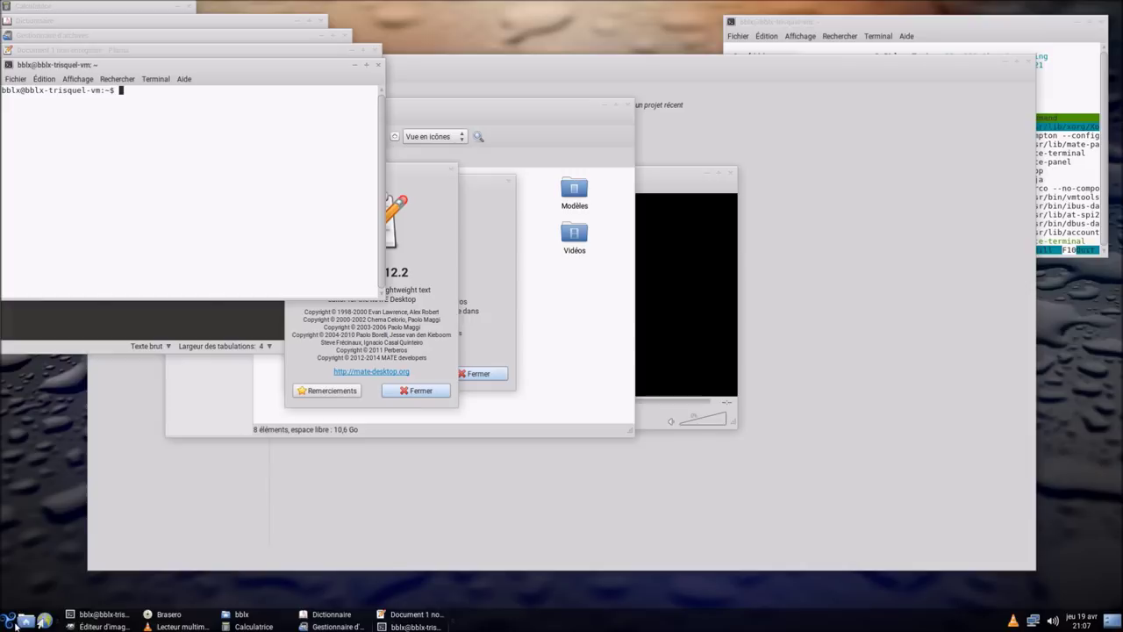
pyautogui.click(7, 620)
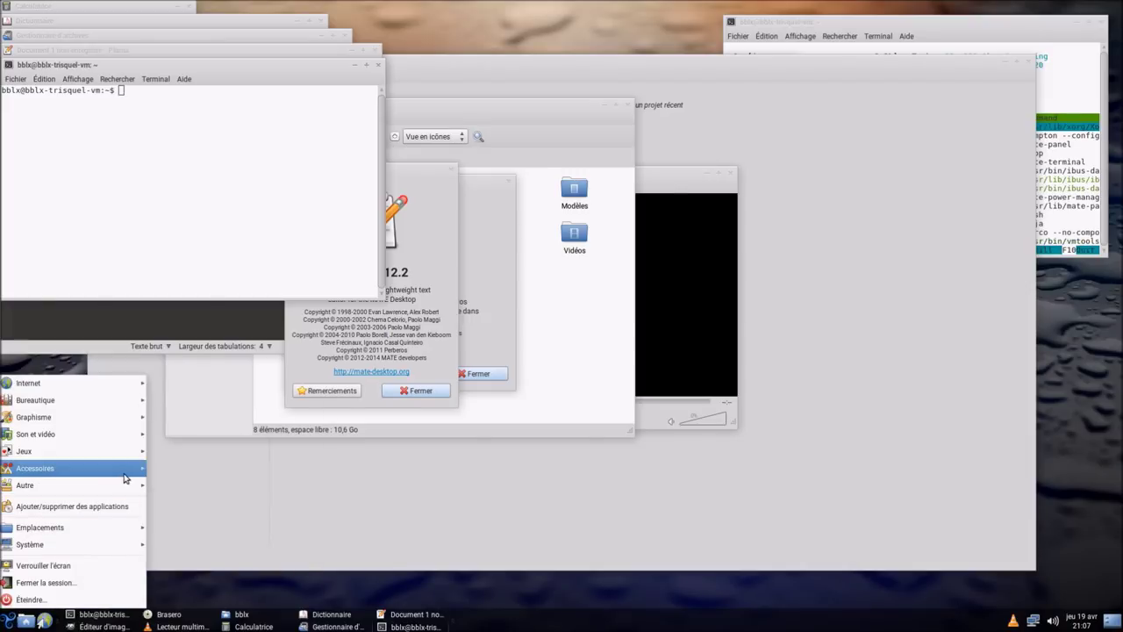
pyautogui.moveTo(124, 479)
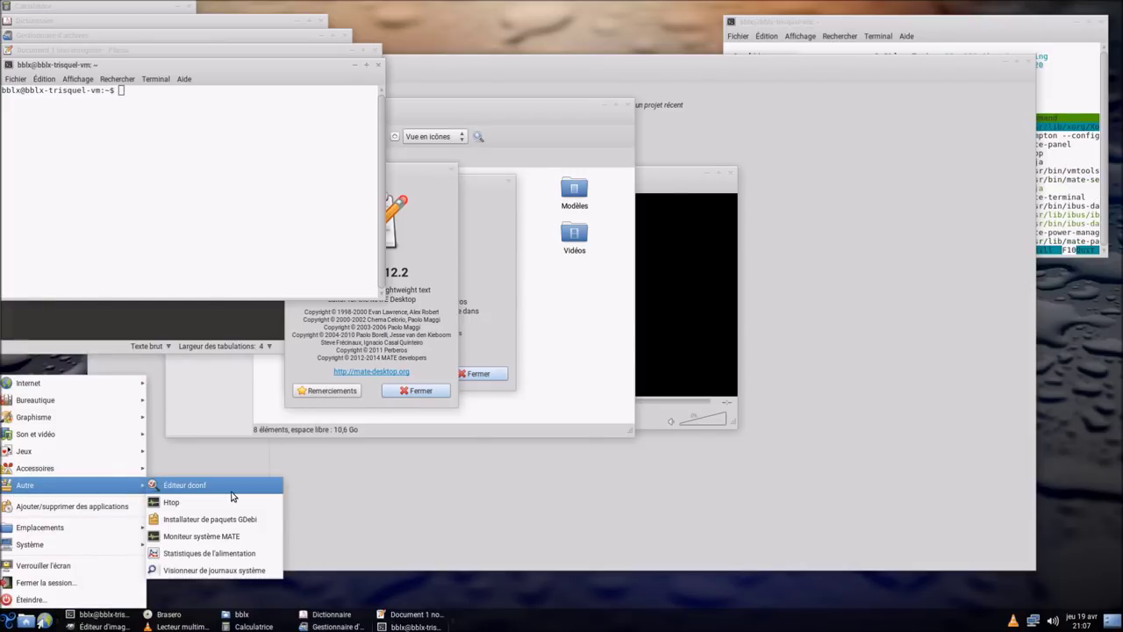
pyautogui.click(232, 491)
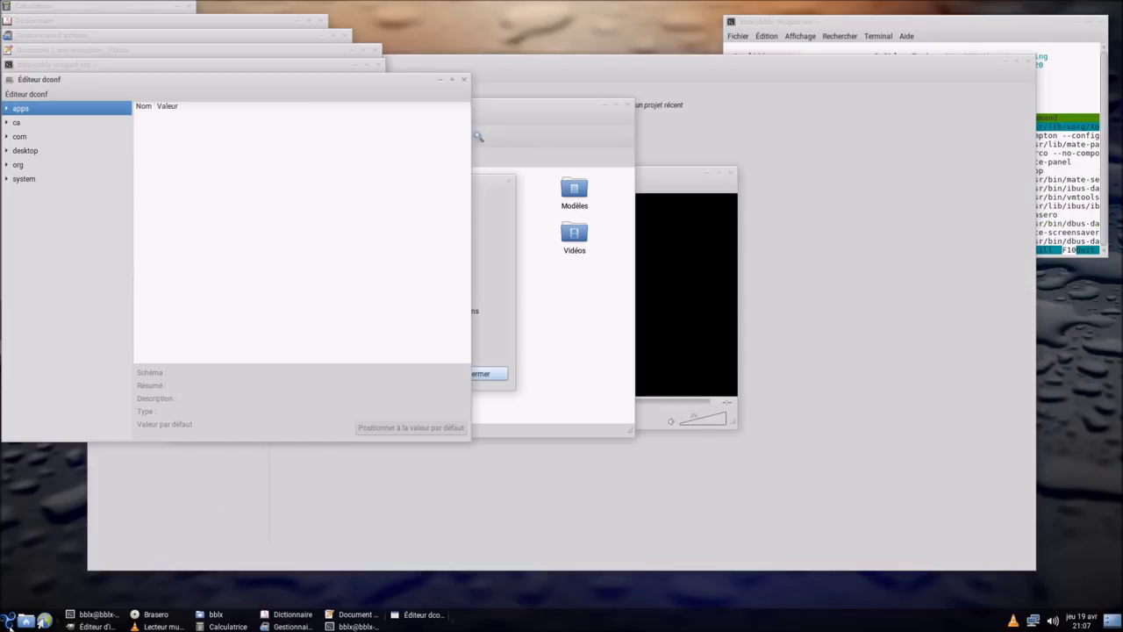
# Step: Launch the GDebi package installer from the other applications
pyautogui.click(7, 620)
pyautogui.moveTo(101, 492)
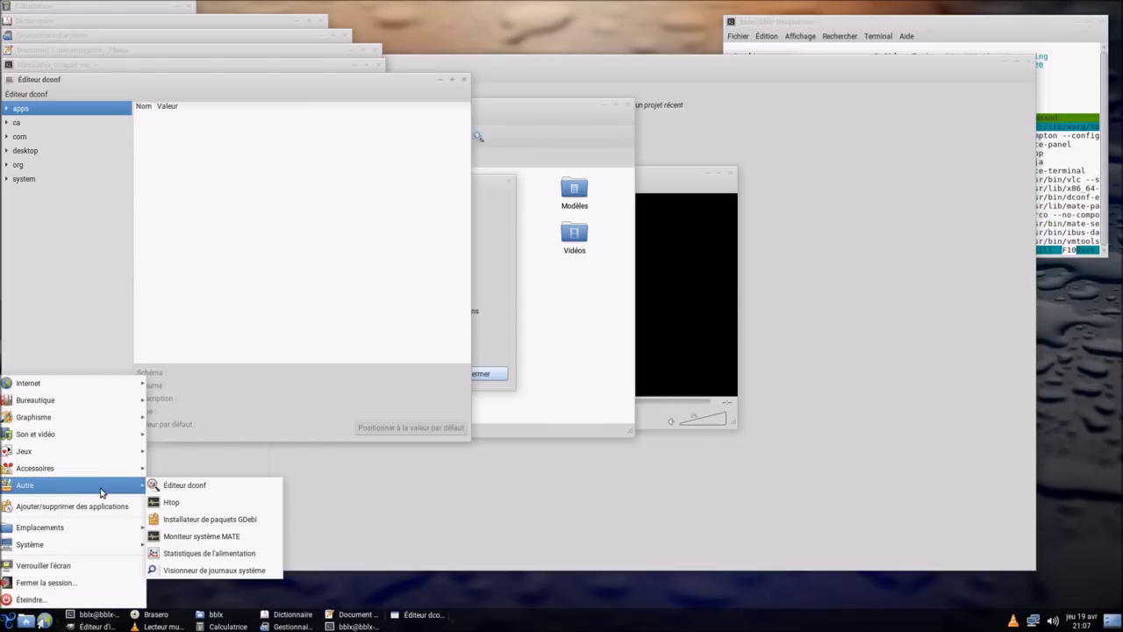
pyautogui.click(240, 524)
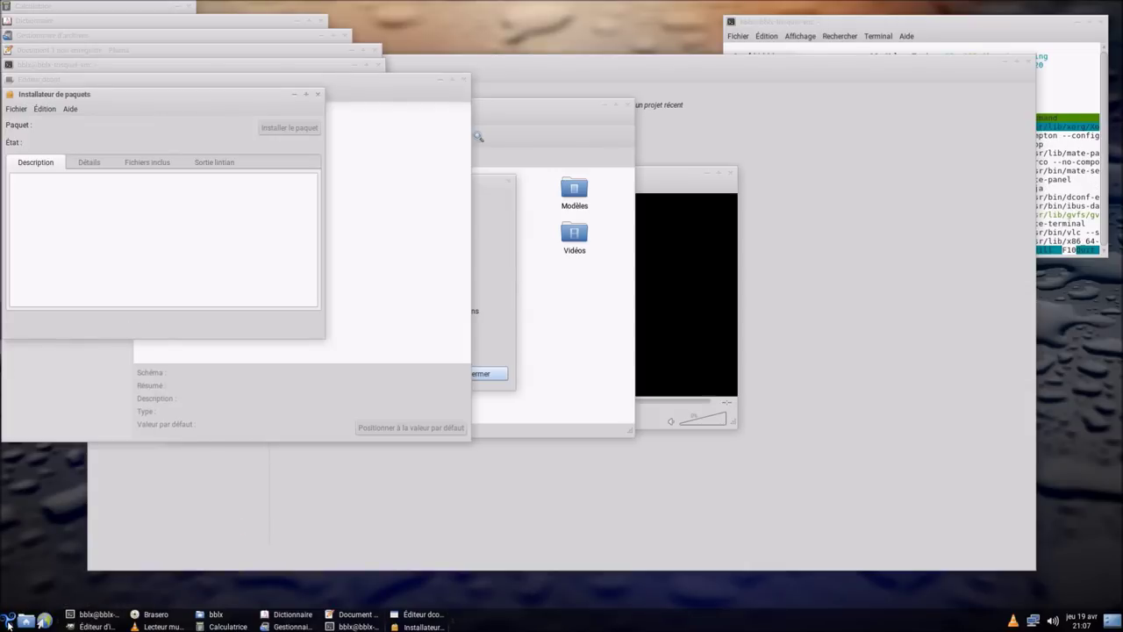
# Step: Launch the MATE system monitor on its resource graphs and maximise its window
pyautogui.click(9, 622)
pyautogui.moveTo(101, 498)
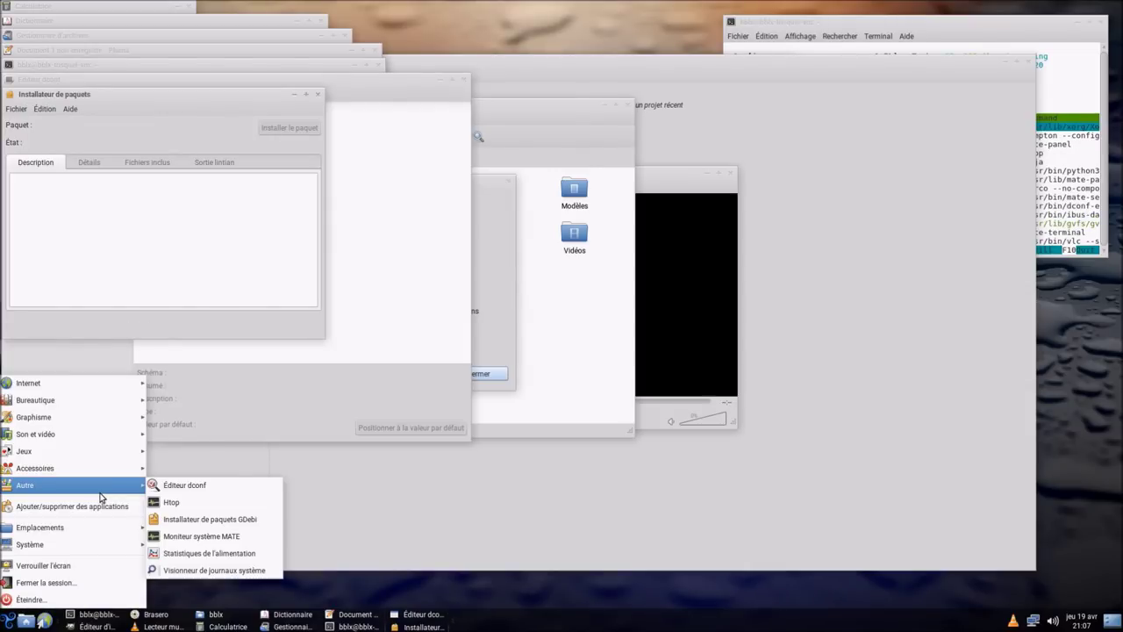
pyautogui.click(237, 536)
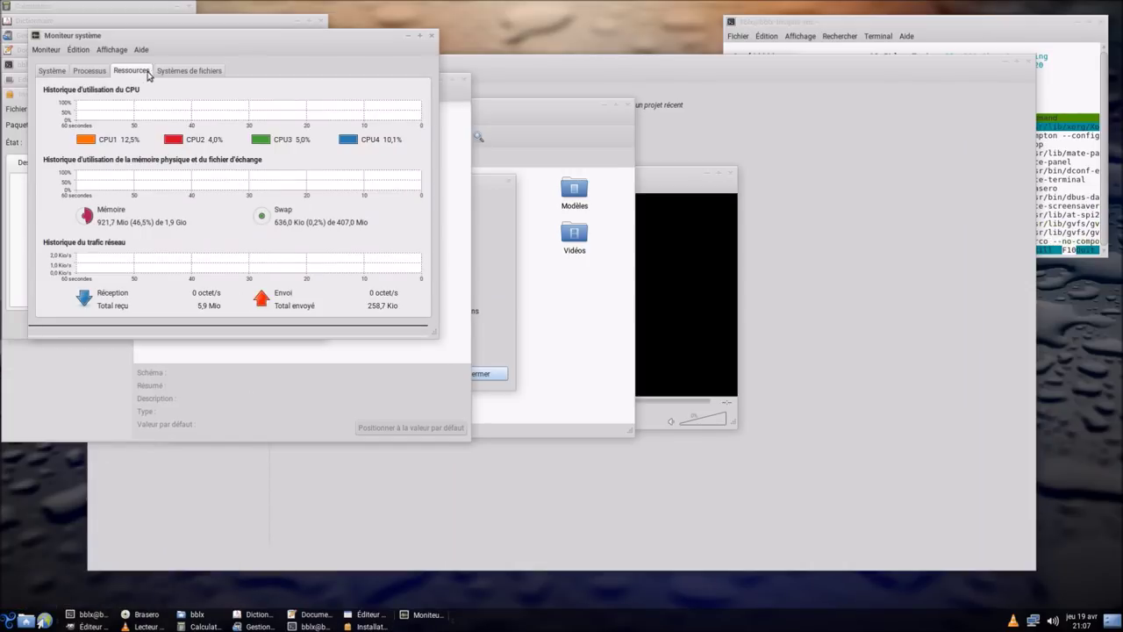
pyautogui.click(421, 36)
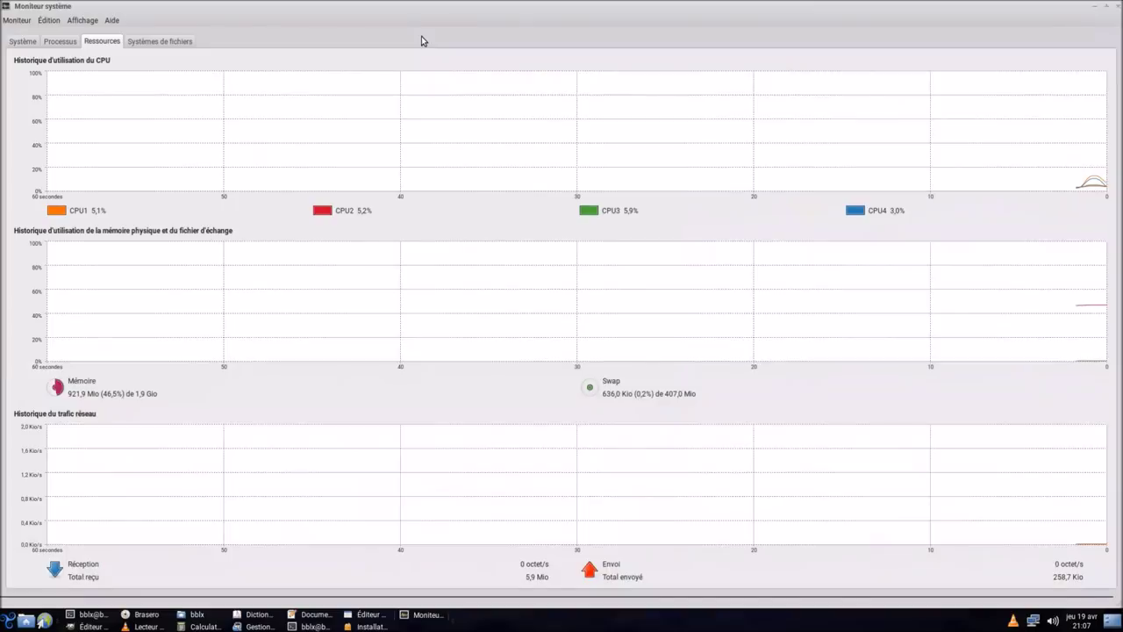
# Step: Launch the power statistics tool from the other applications and display the processor wakeups
pyautogui.click(9, 621)
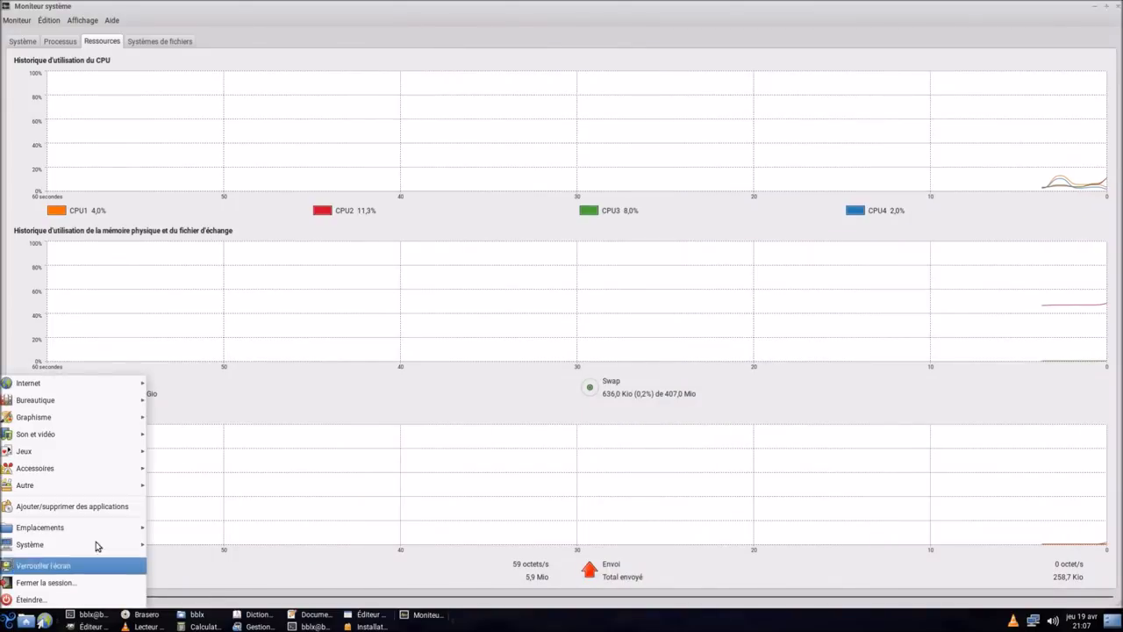
pyautogui.moveTo(127, 490)
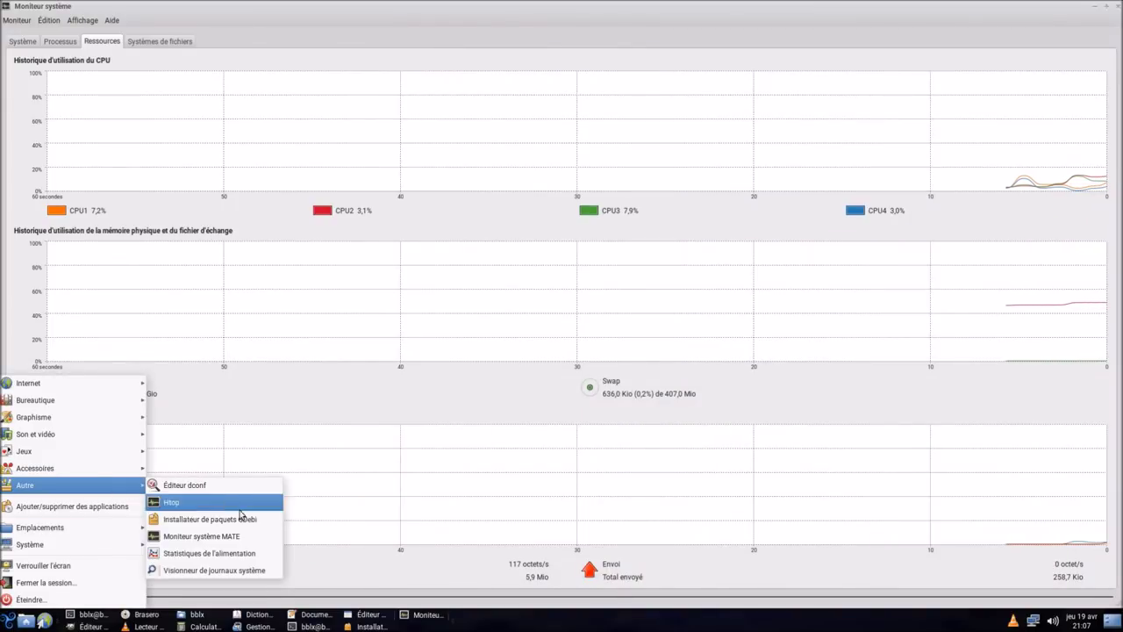
pyautogui.click(233, 555)
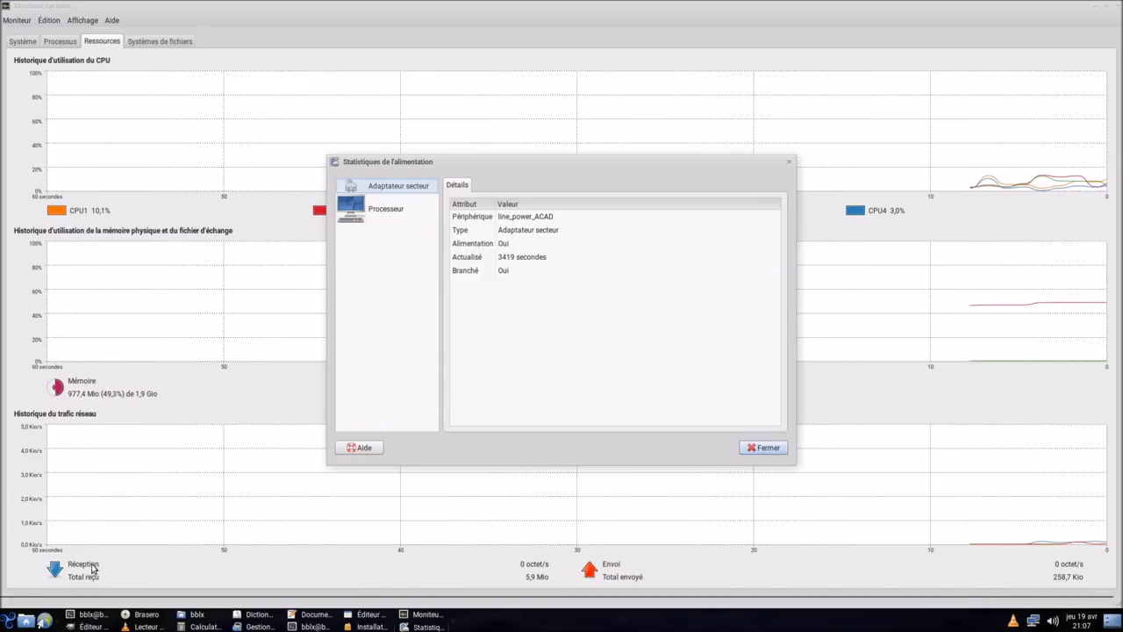
pyautogui.click(9, 621)
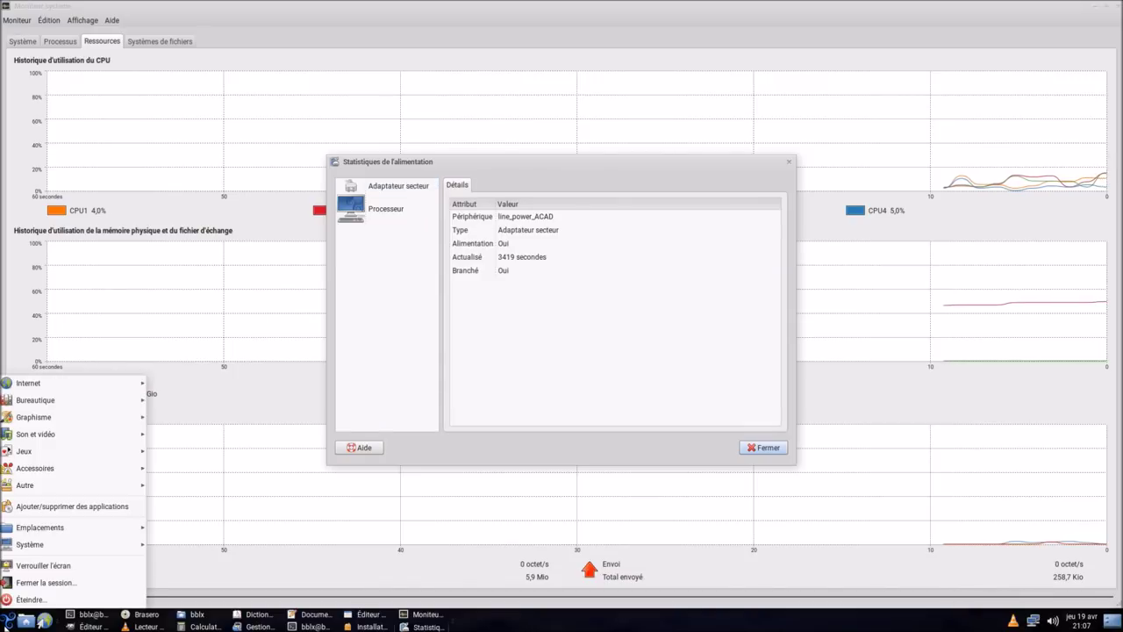
pyautogui.click(389, 211)
pyautogui.click(389, 211)
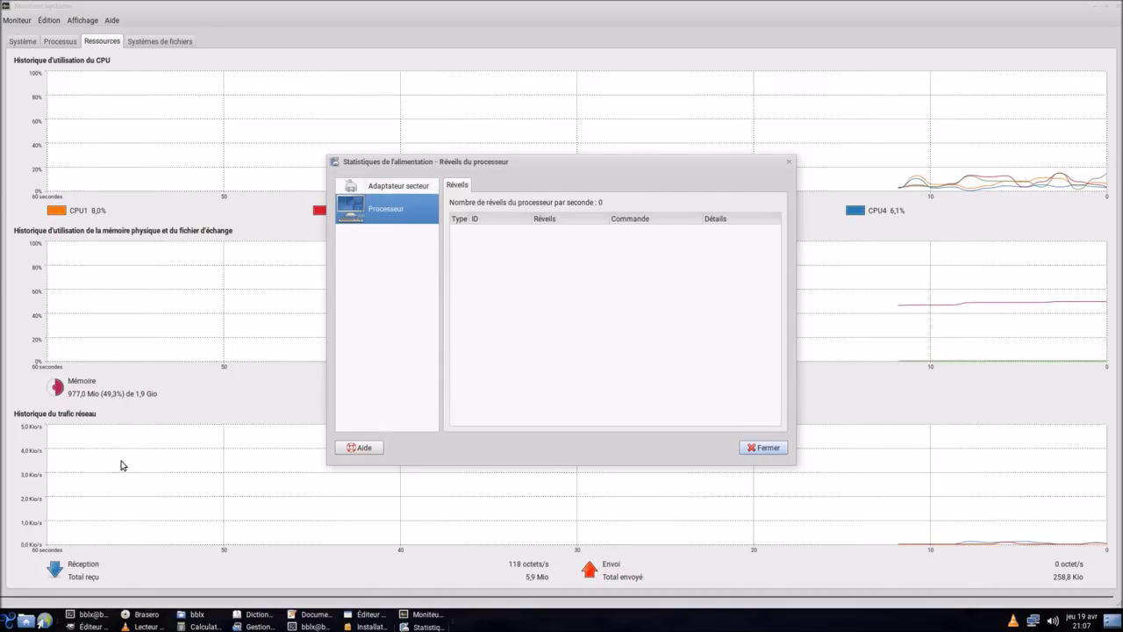
# Step: Launch the system log viewer and restore the maximised system monitor to its smaller window size
pyautogui.click(9, 621)
pyautogui.moveTo(121, 483)
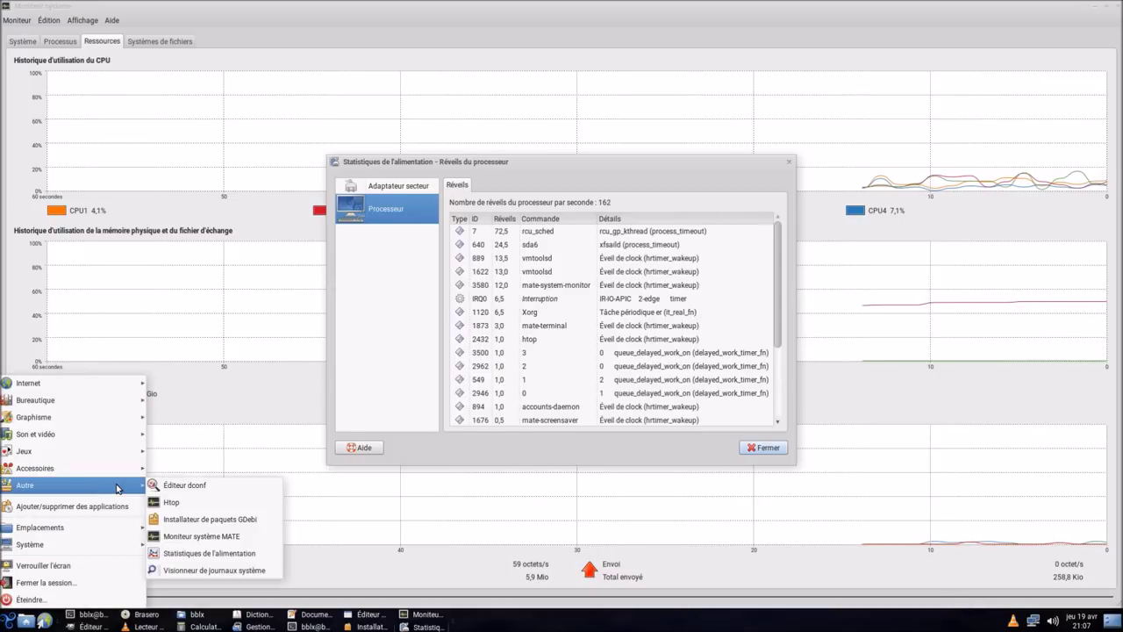
pyautogui.click(256, 572)
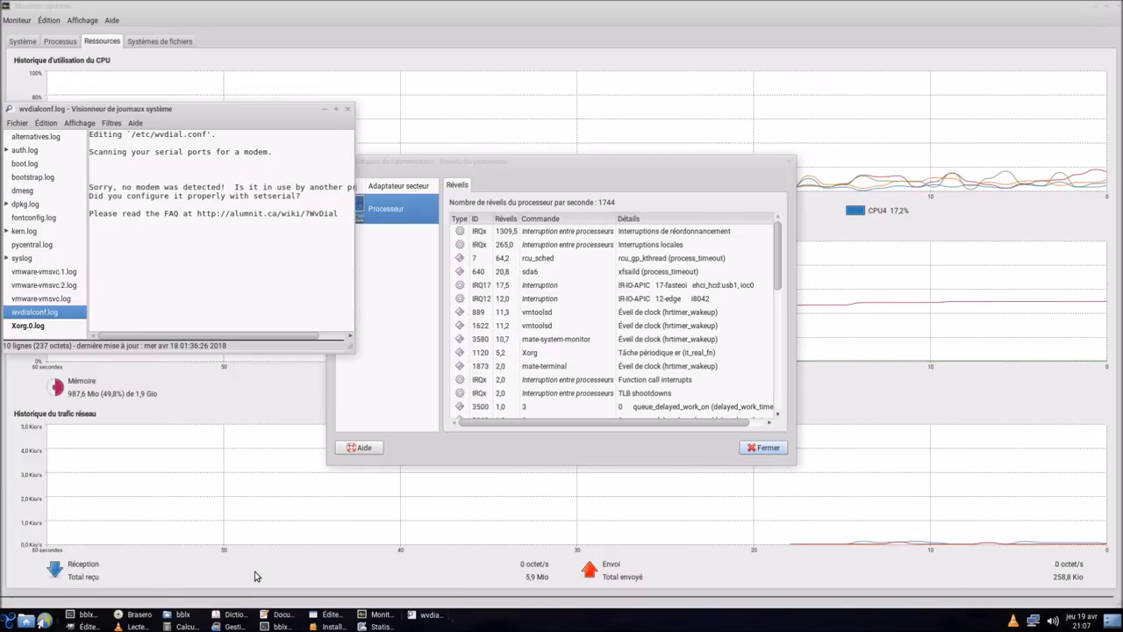
pyautogui.moveTo(1110, 10)
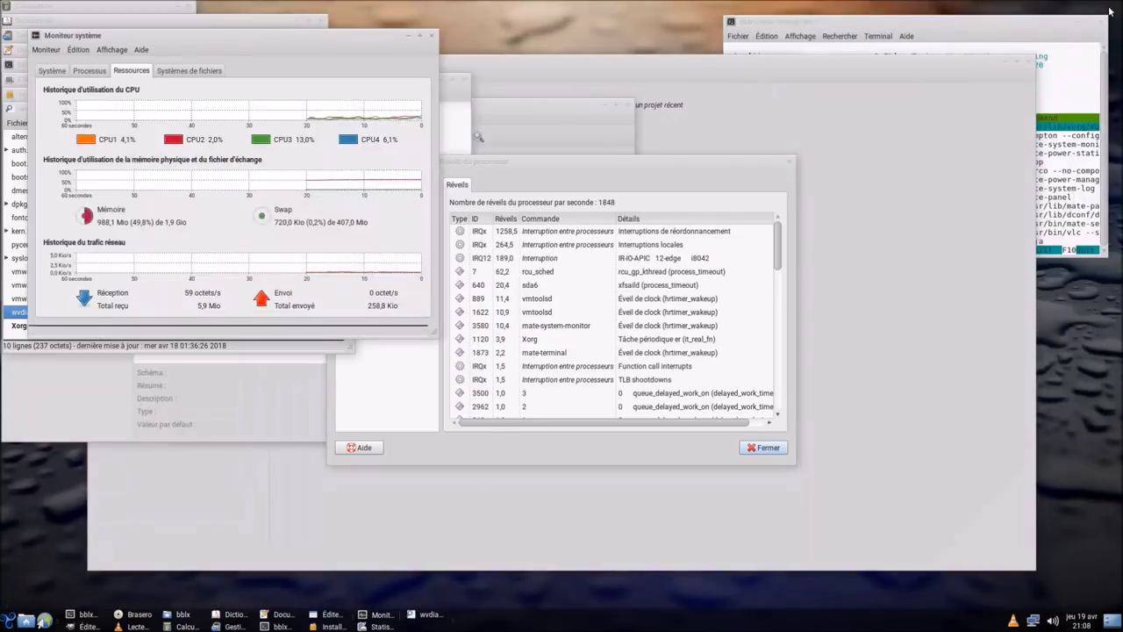
# Step: Open the add/remove applications tool without reloading its list, and move its window clear of the system monitor and the htop terminal
pyautogui.click(7, 620)
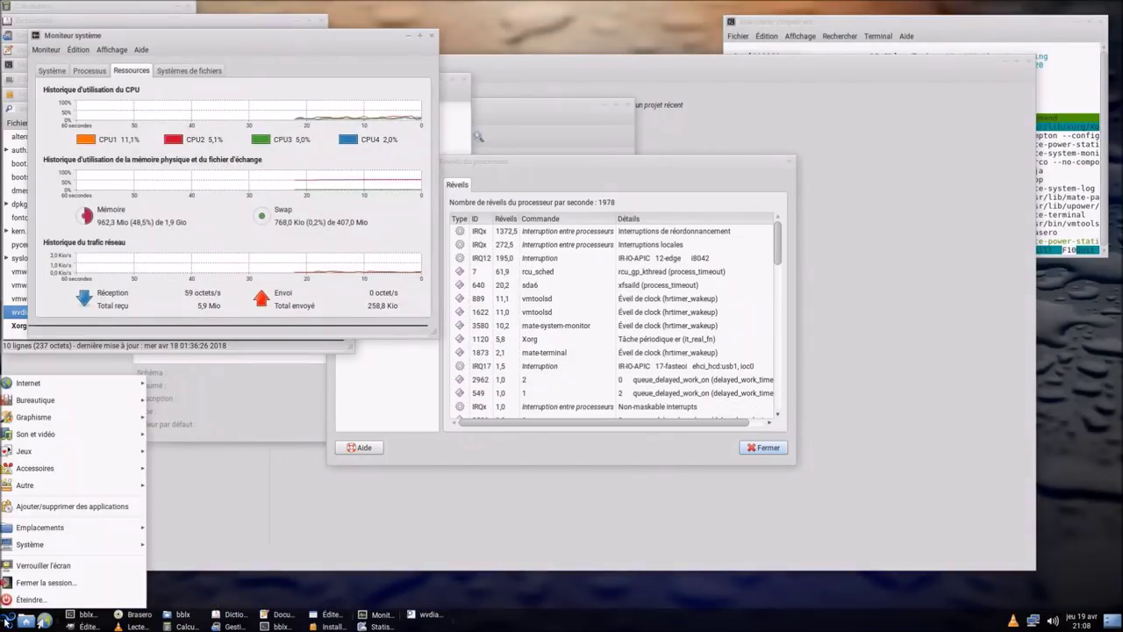
pyautogui.moveTo(99, 530)
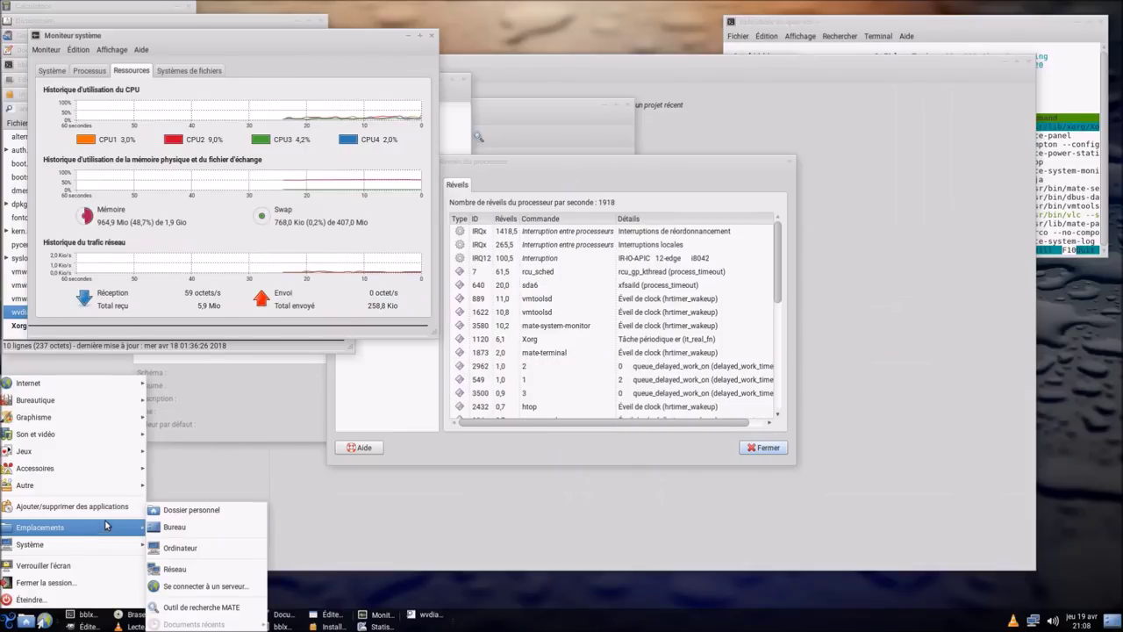
pyautogui.click(121, 509)
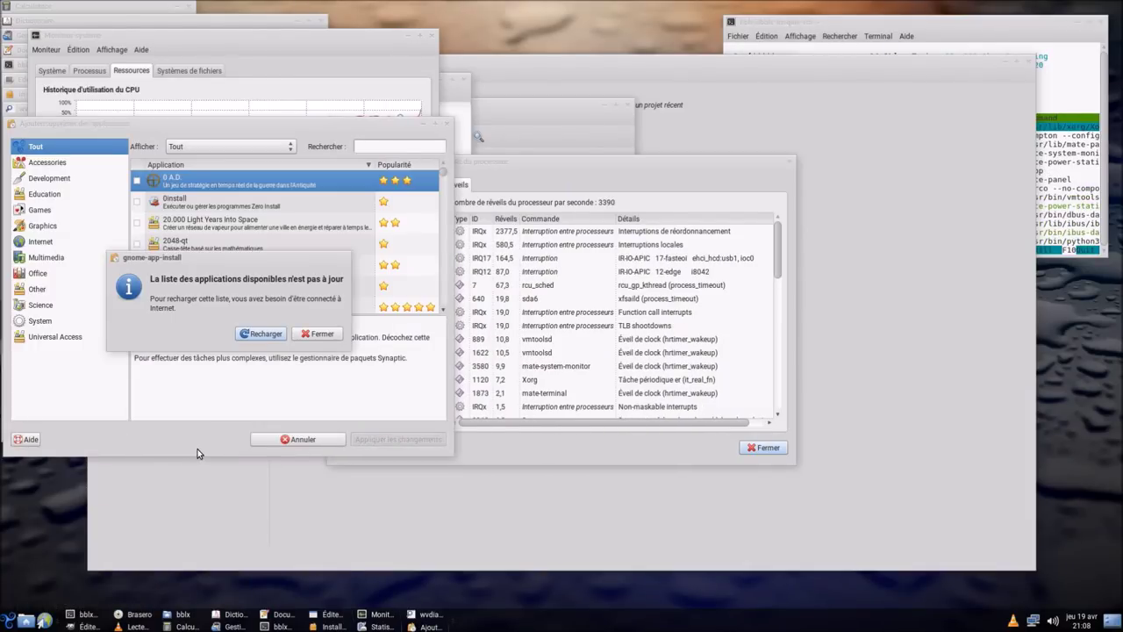
pyautogui.click(312, 336)
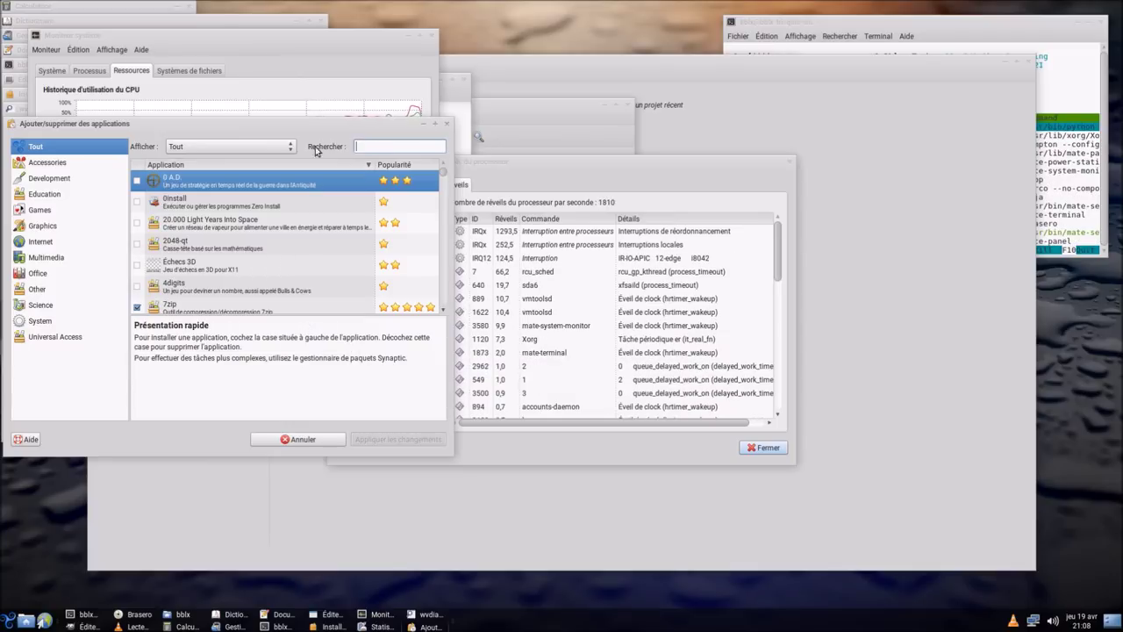
pyautogui.moveTo(319, 128); pyautogui.dragTo(817, 239)
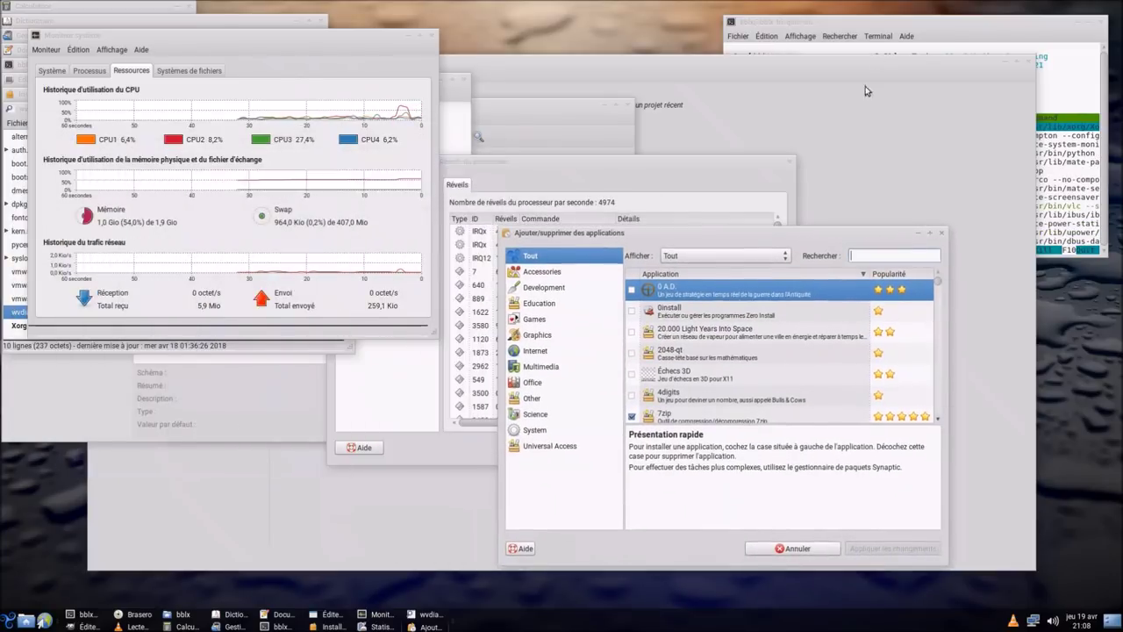
pyautogui.click(878, 21)
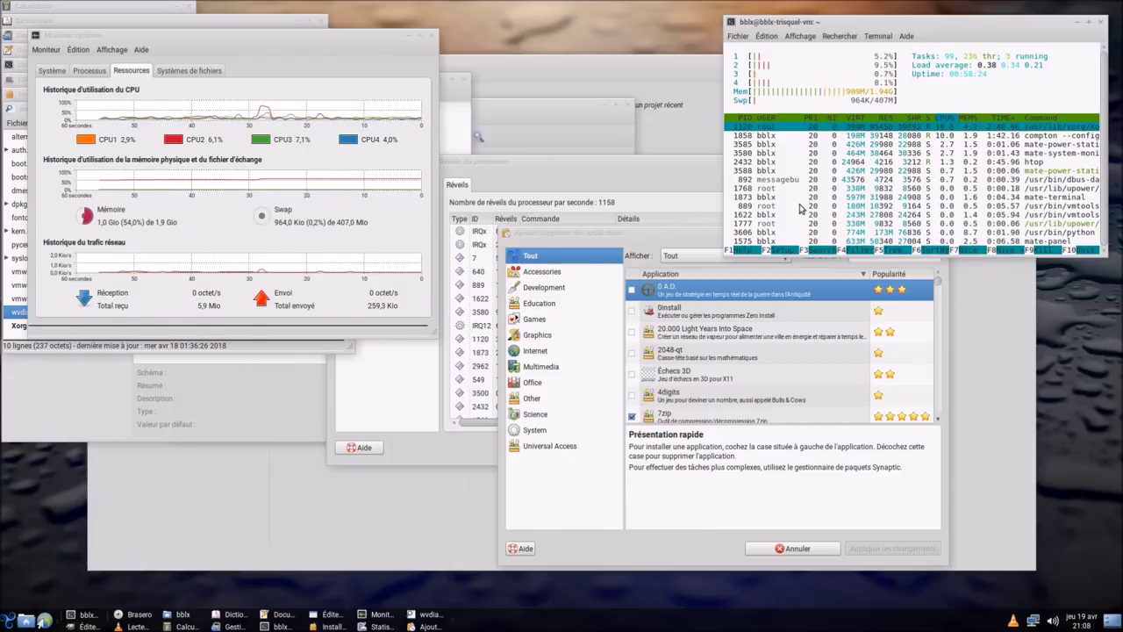
# Step: Open the Ordinateur location in Caja and display the root of the file system
pyautogui.click(8, 622)
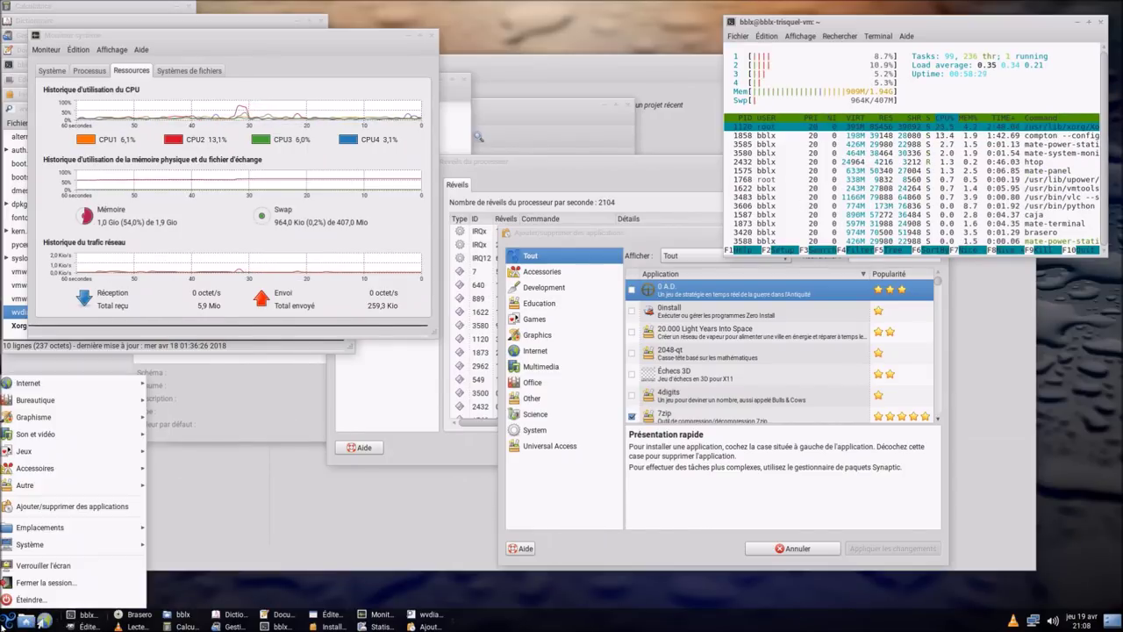
pyautogui.moveTo(116, 523)
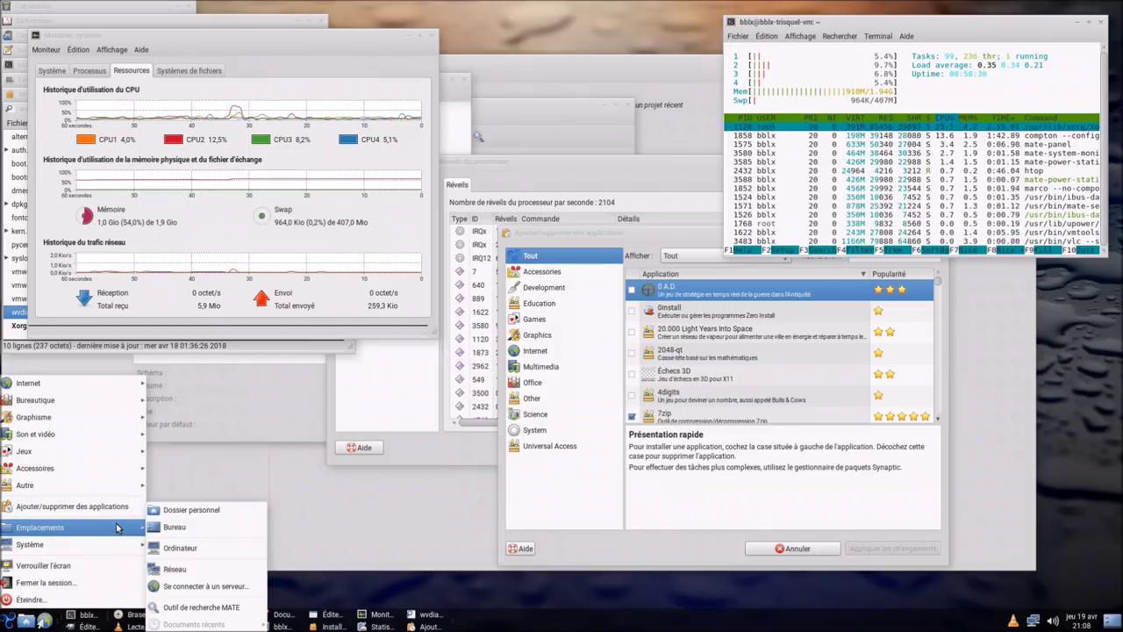
pyautogui.click(219, 547)
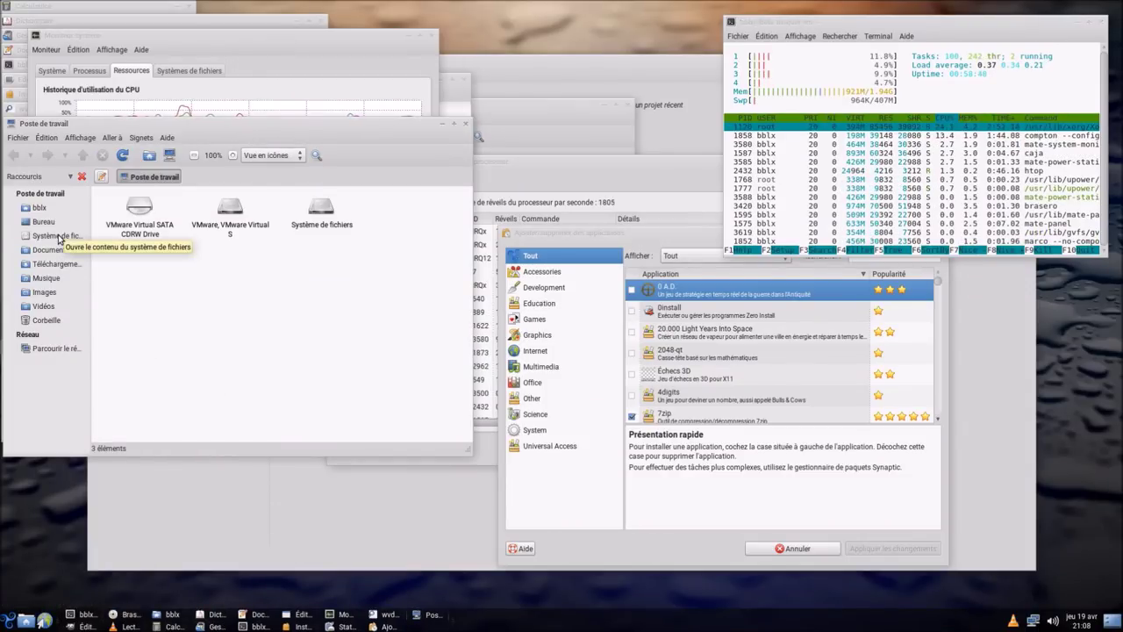
pyautogui.click(59, 237)
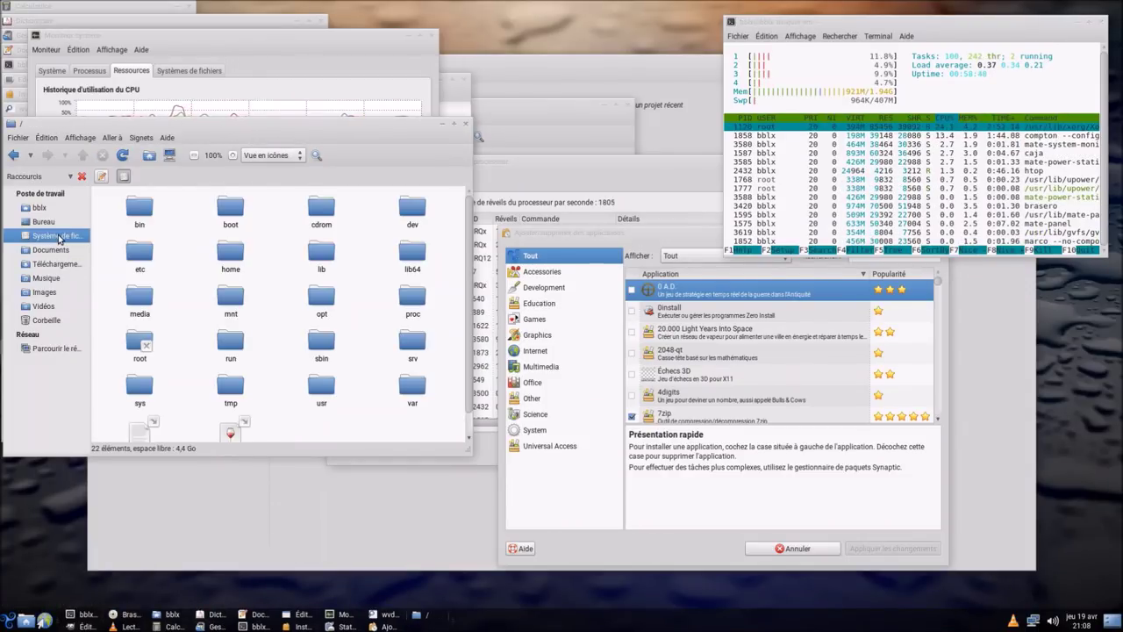
# Step: Show the Caja side pane as Arborescence with the file system expanded, and return it to Raccourcis
pyautogui.click(64, 177)
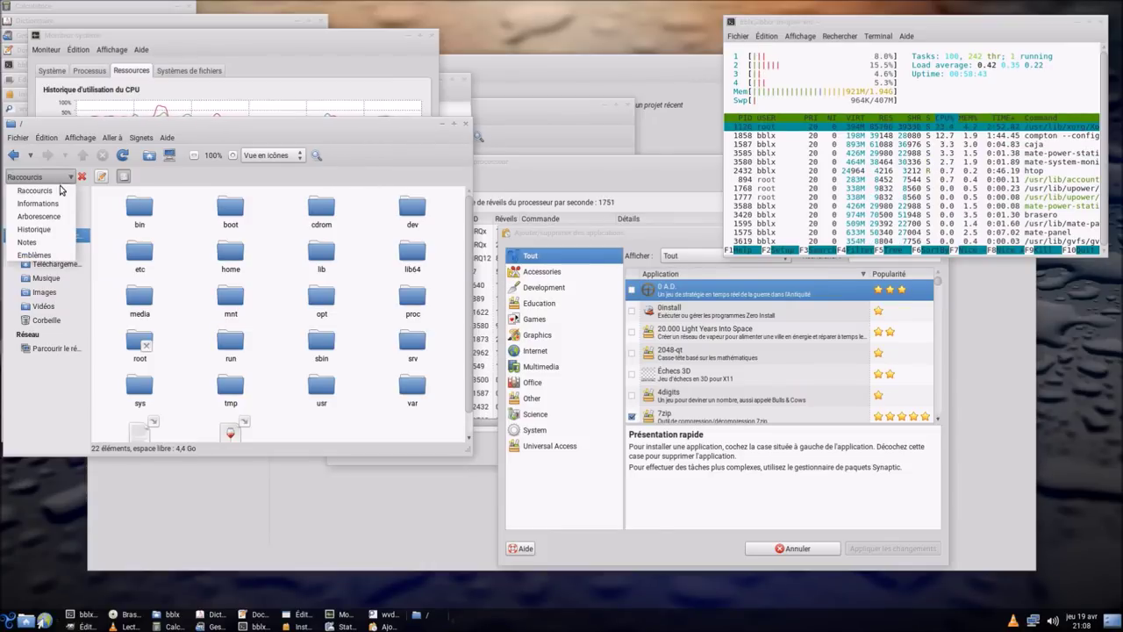
pyautogui.click(38, 215)
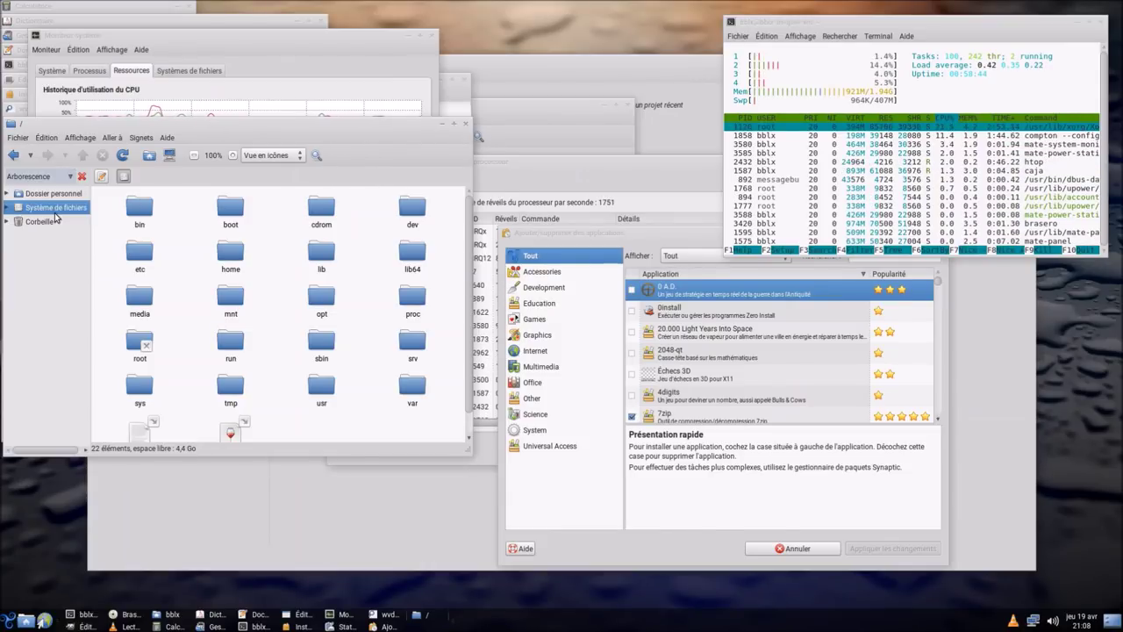
pyautogui.click(11, 207)
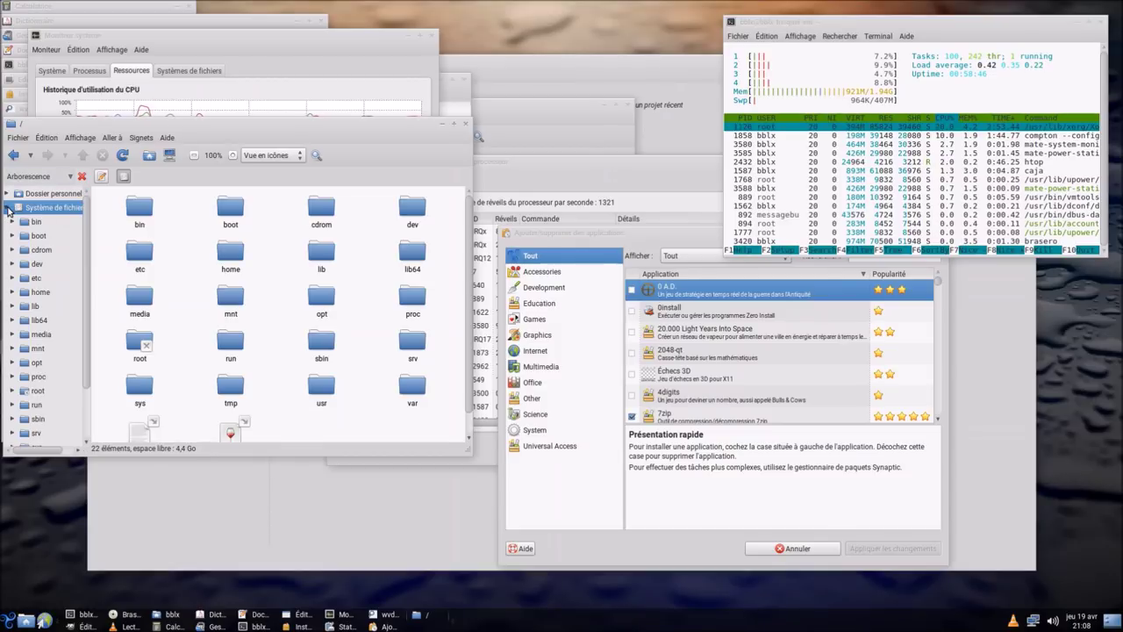
pyautogui.click(69, 177)
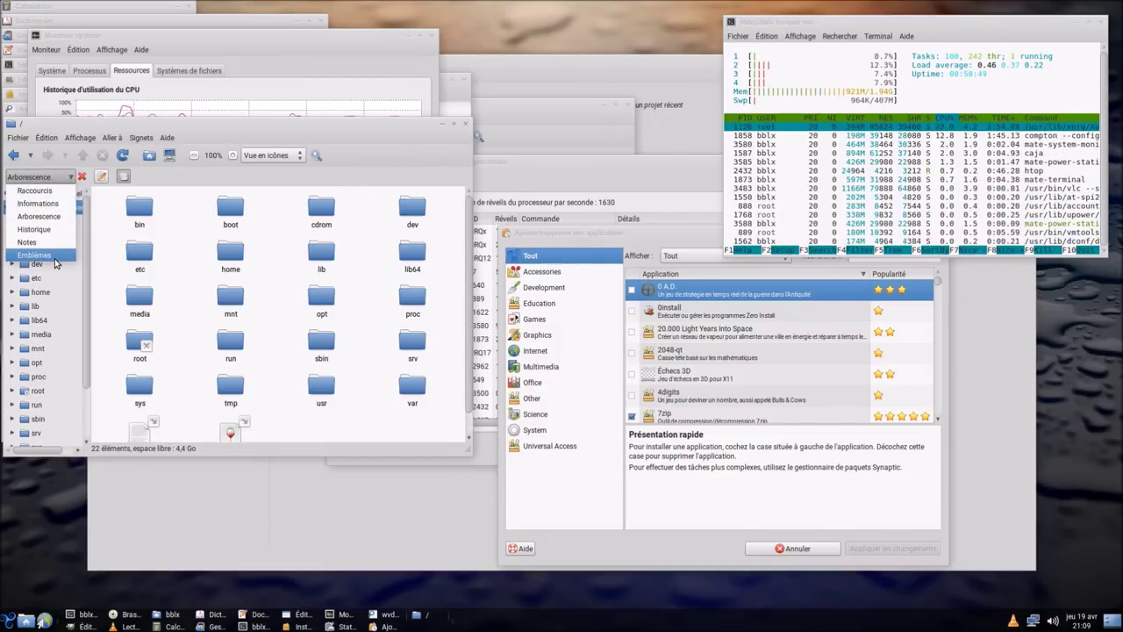
pyautogui.click(51, 192)
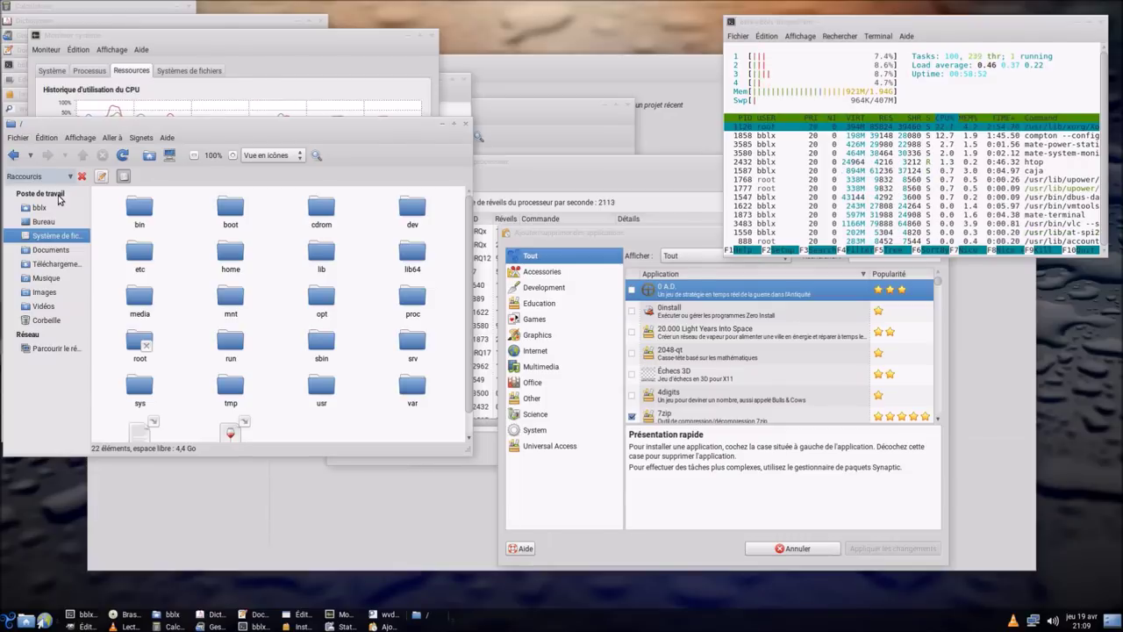
# Step: Open the MATE control centre from the system entries and reposition its window to show all settings categories
pyautogui.click(7, 621)
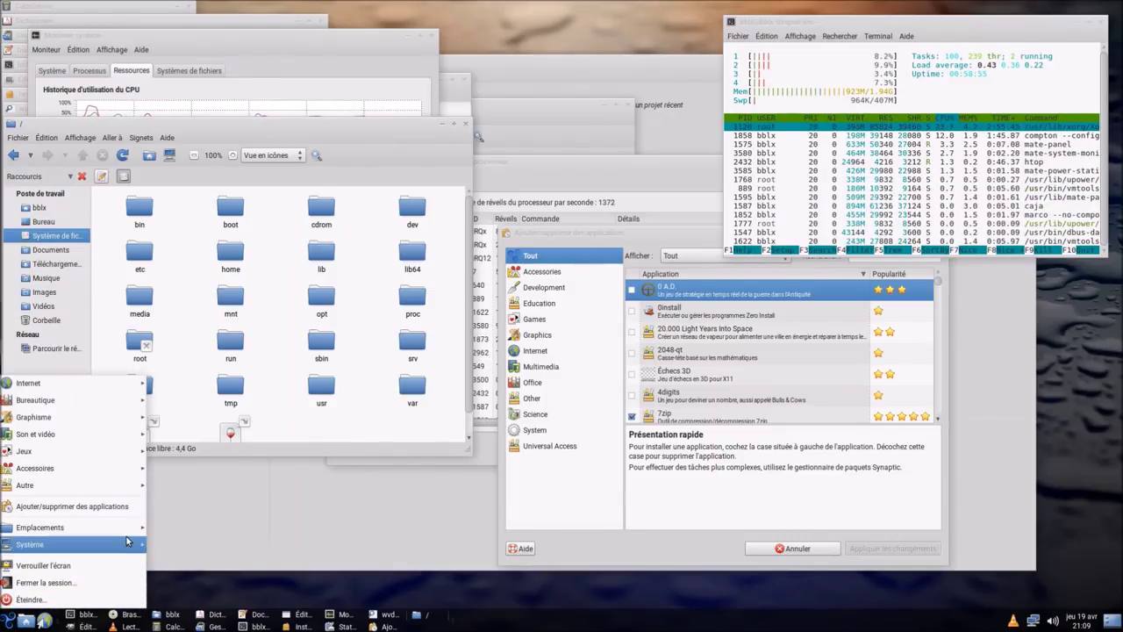
pyautogui.moveTo(126, 536)
pyautogui.moveTo(170, 545)
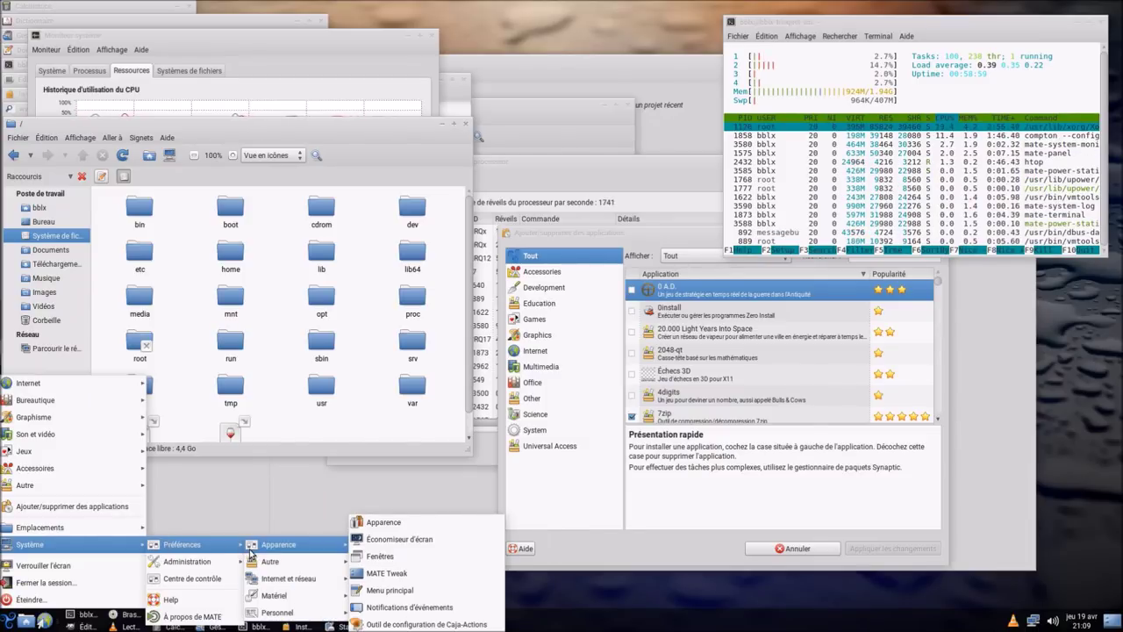
pyautogui.click(217, 578)
pyautogui.moveTo(527, 75); pyautogui.dragTo(463, 83)
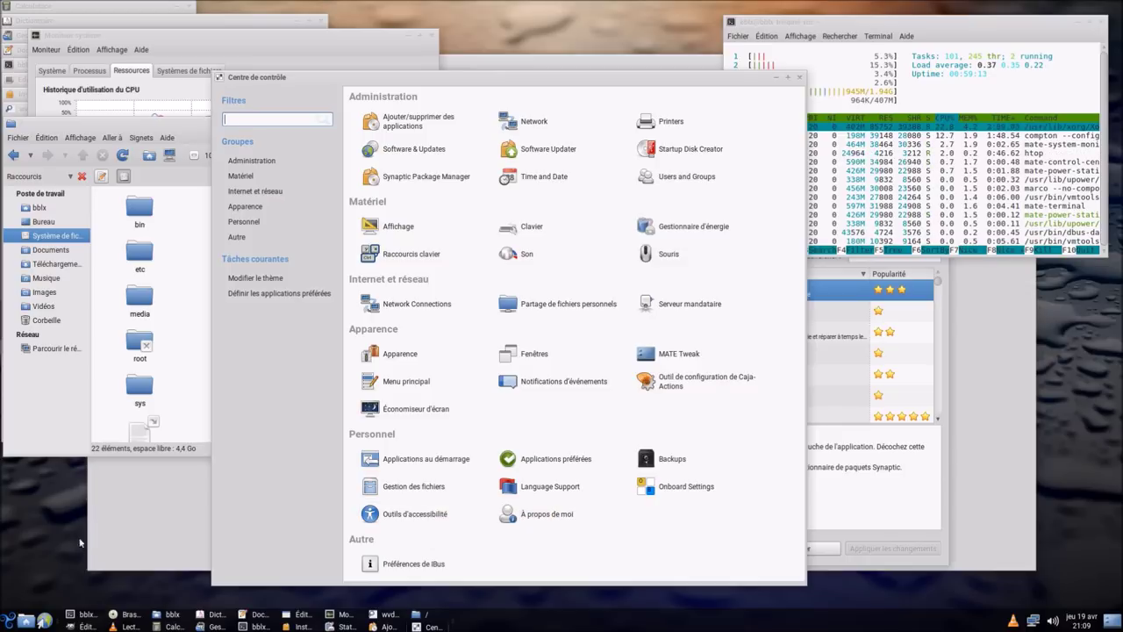
# Step: Look over the Système entries of the application launcher, dismiss it, and minimise the Brasero window covering the control centre
pyautogui.click(10, 620)
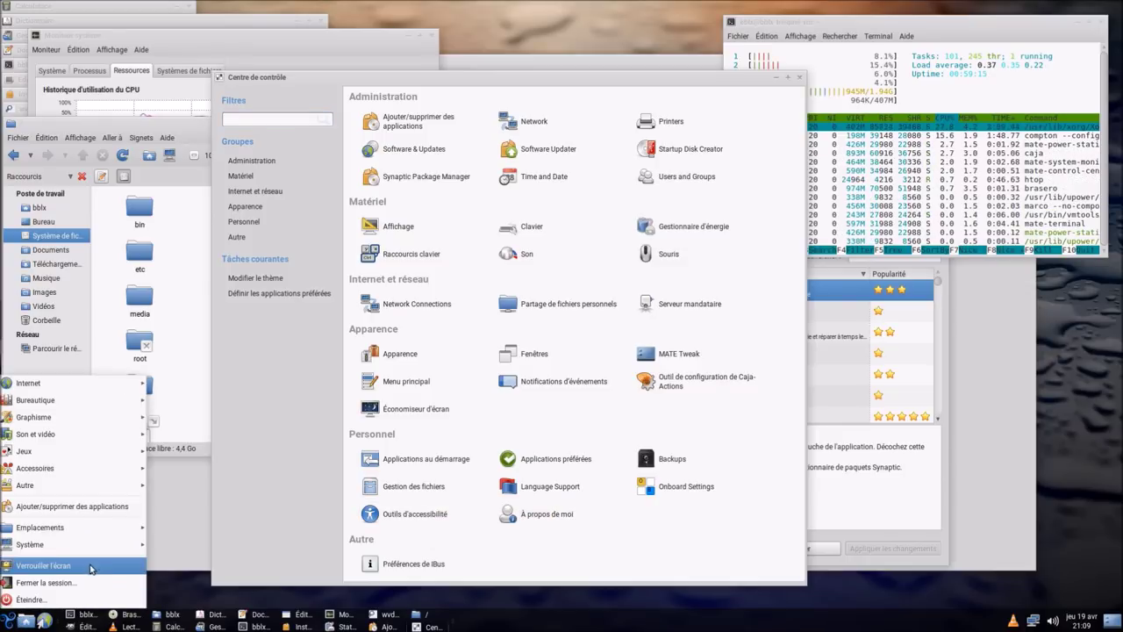
pyautogui.moveTo(110, 551)
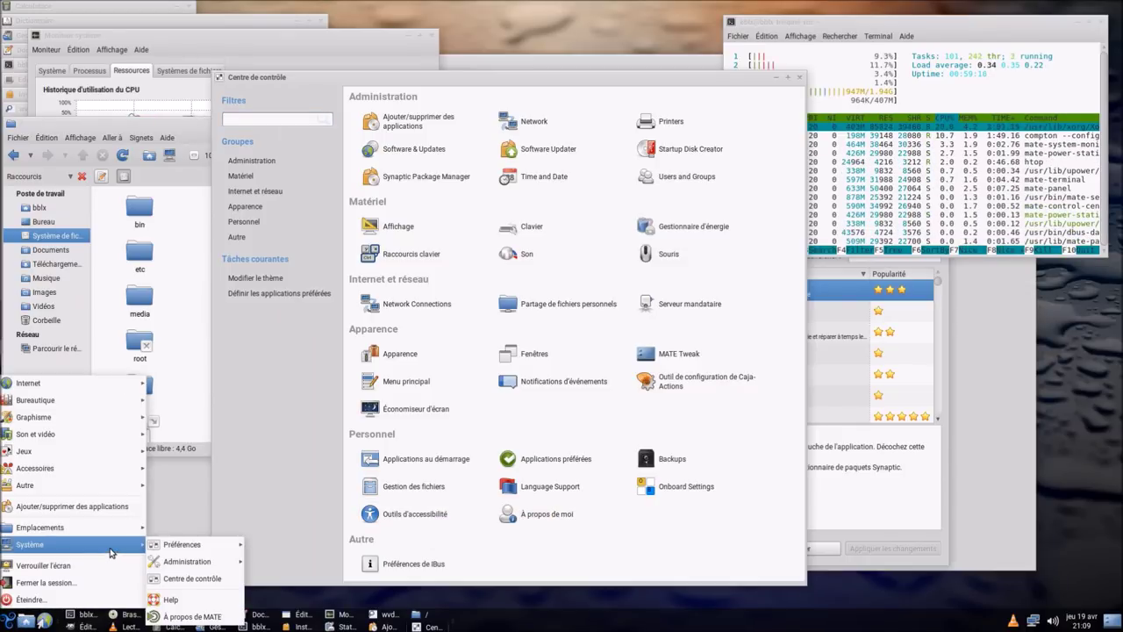
pyautogui.click(254, 461)
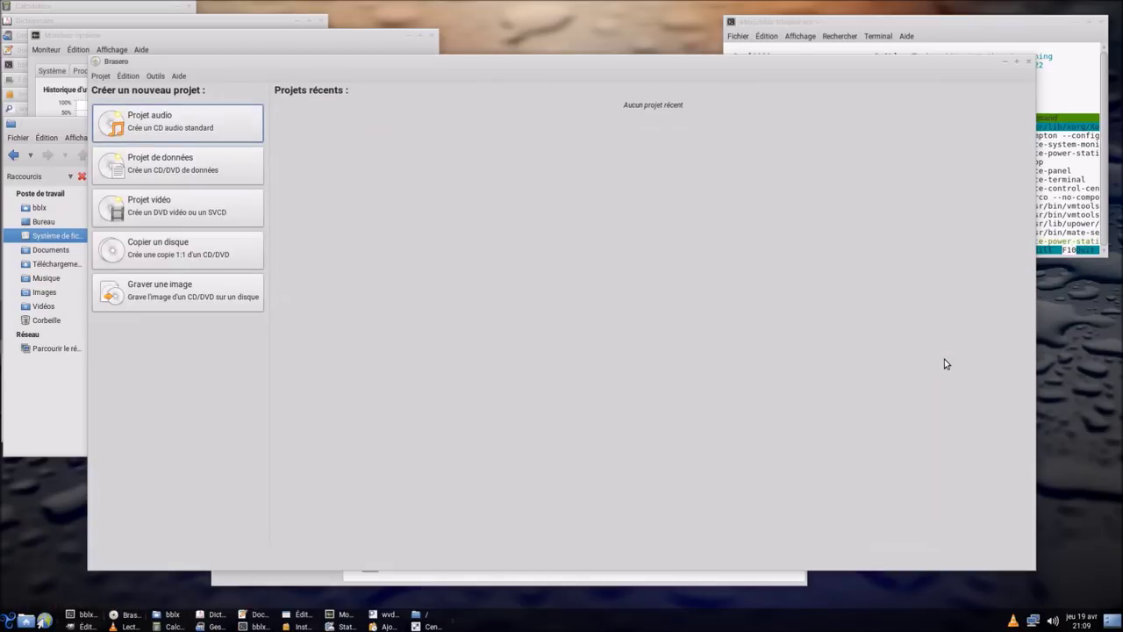
pyautogui.click(1008, 64)
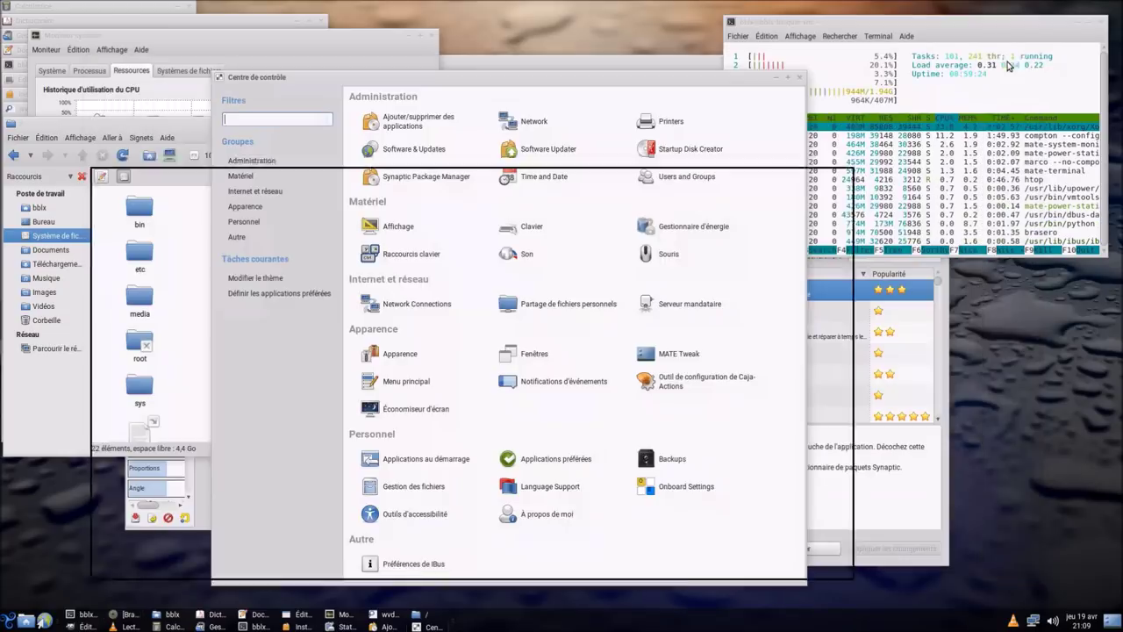
# Step: Minimise the control centre, search for "gpar" in Ajouter/supprimer des applications and mark GParted for installation
pyautogui.click(776, 77)
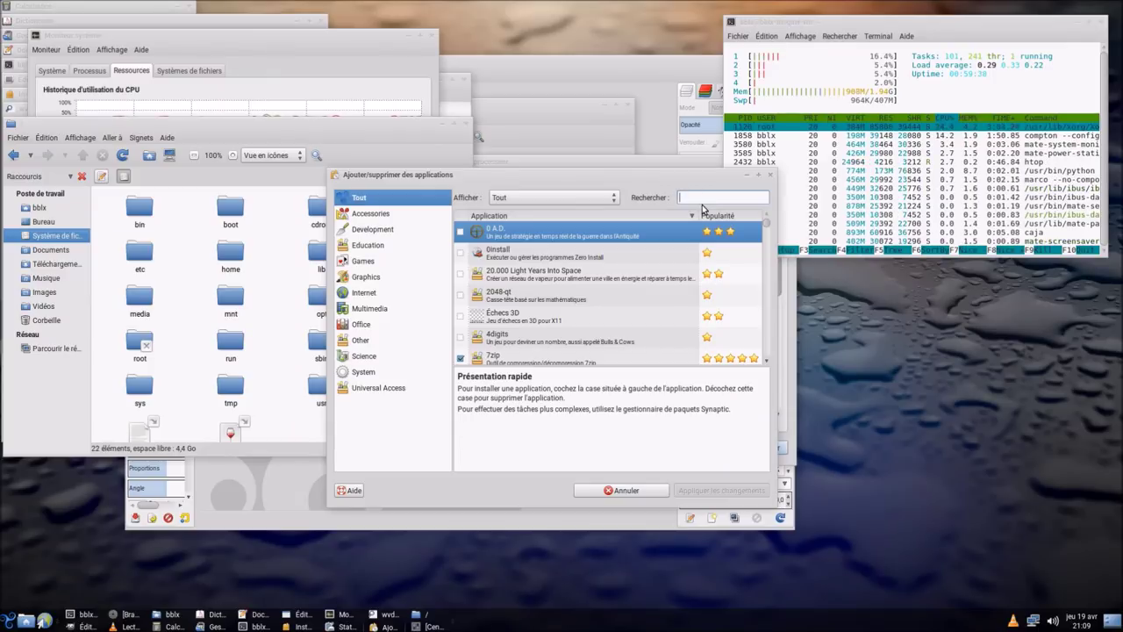
pyautogui.click(706, 196)
pyautogui.write('gpar')
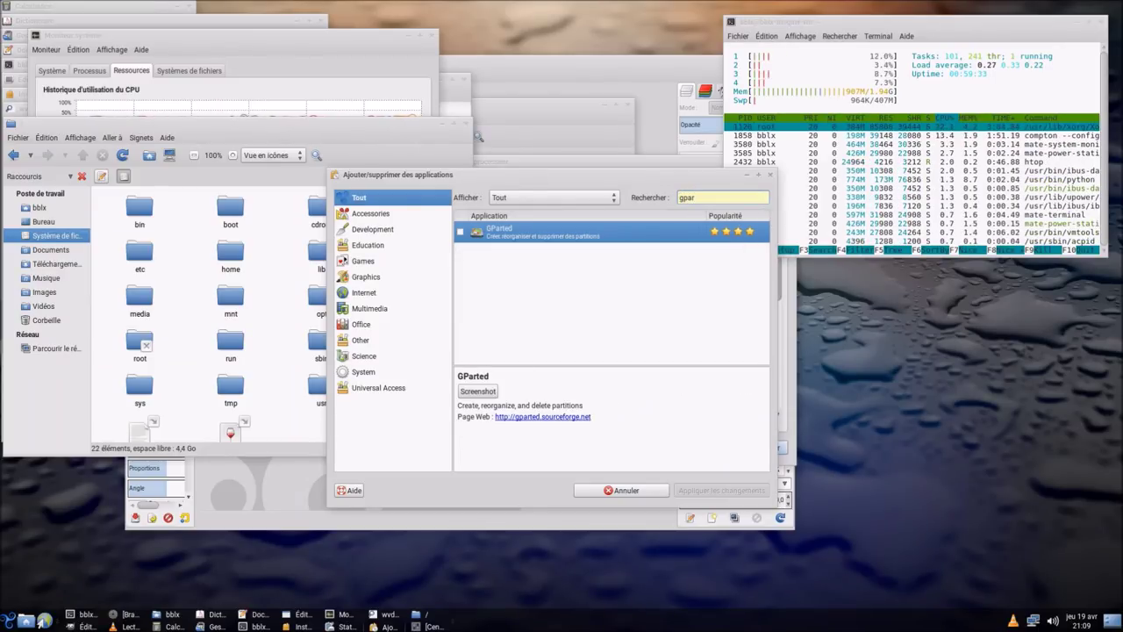
pyautogui.doubleClick(579, 237)
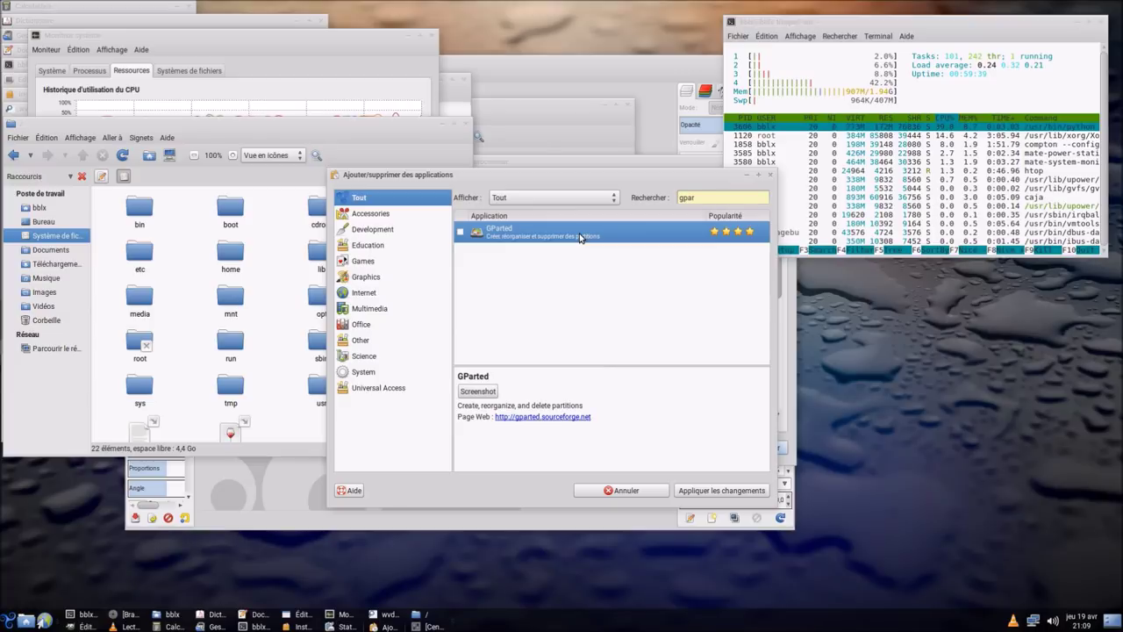
pyautogui.click(467, 232)
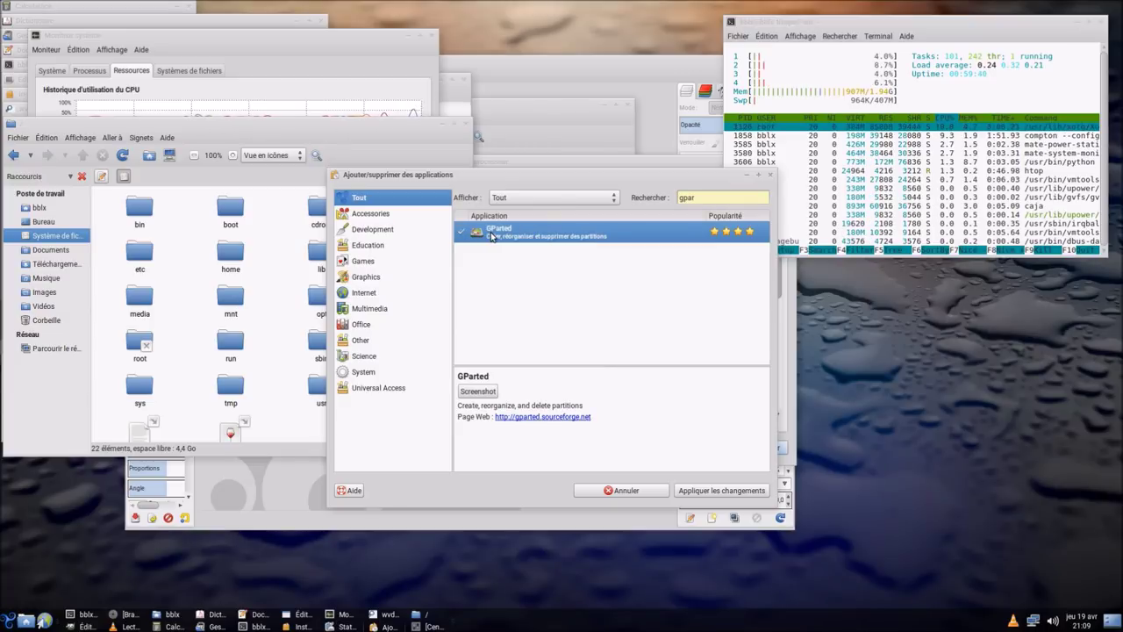
# Step: Apply the GParted installation, authorise it with the administrator password and close the application installer
pyautogui.click(700, 493)
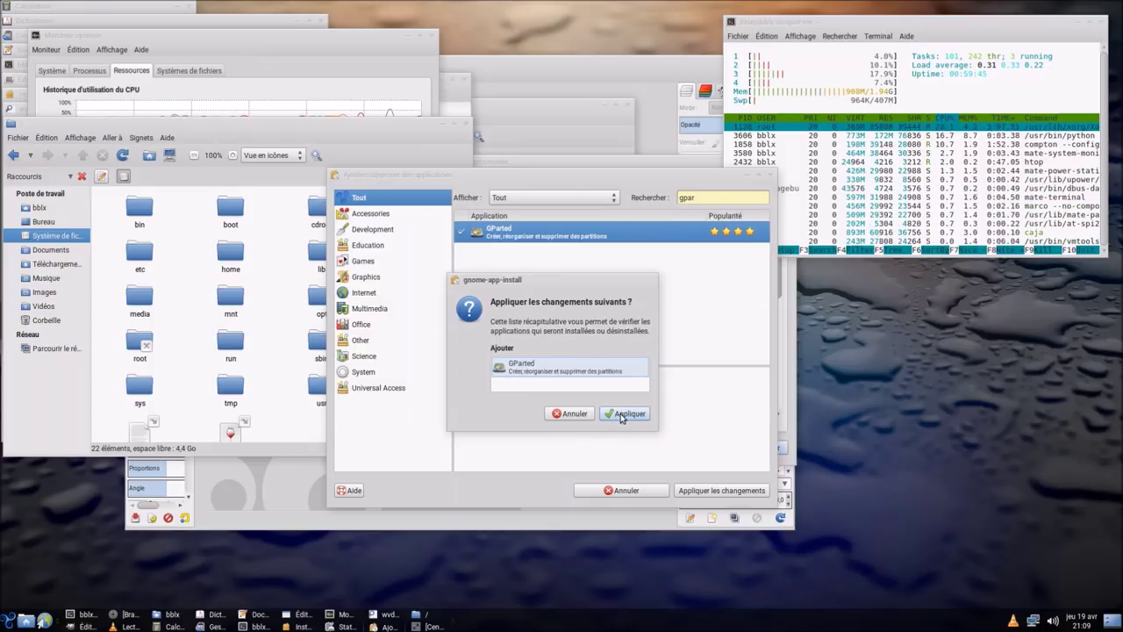
pyautogui.click(625, 413)
pyautogui.write('***')
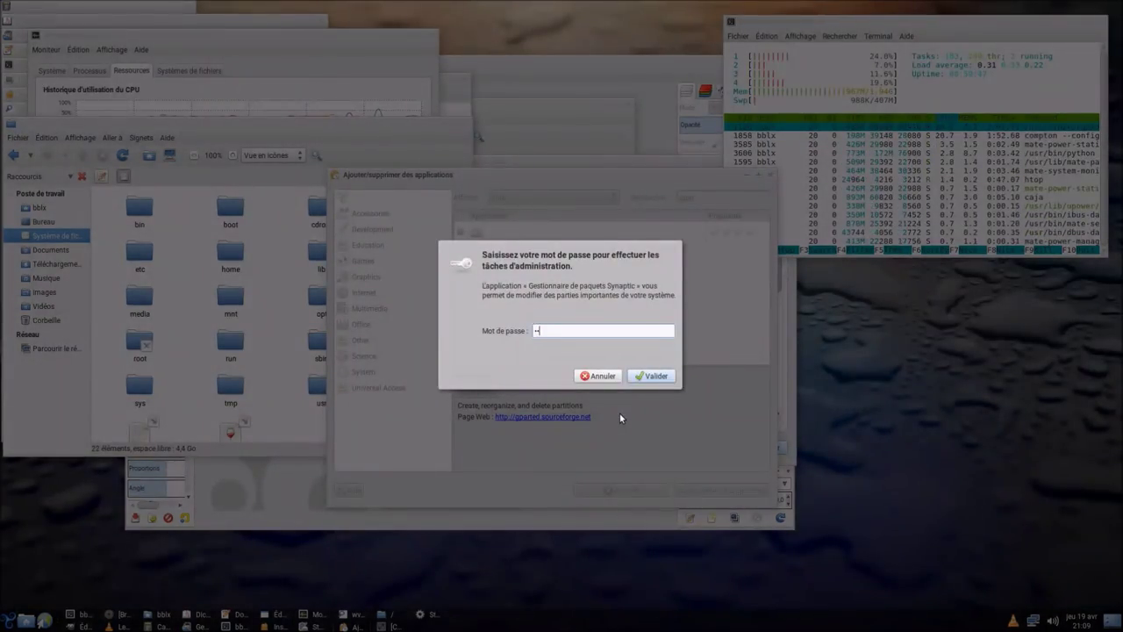
pyautogui.press('Return')
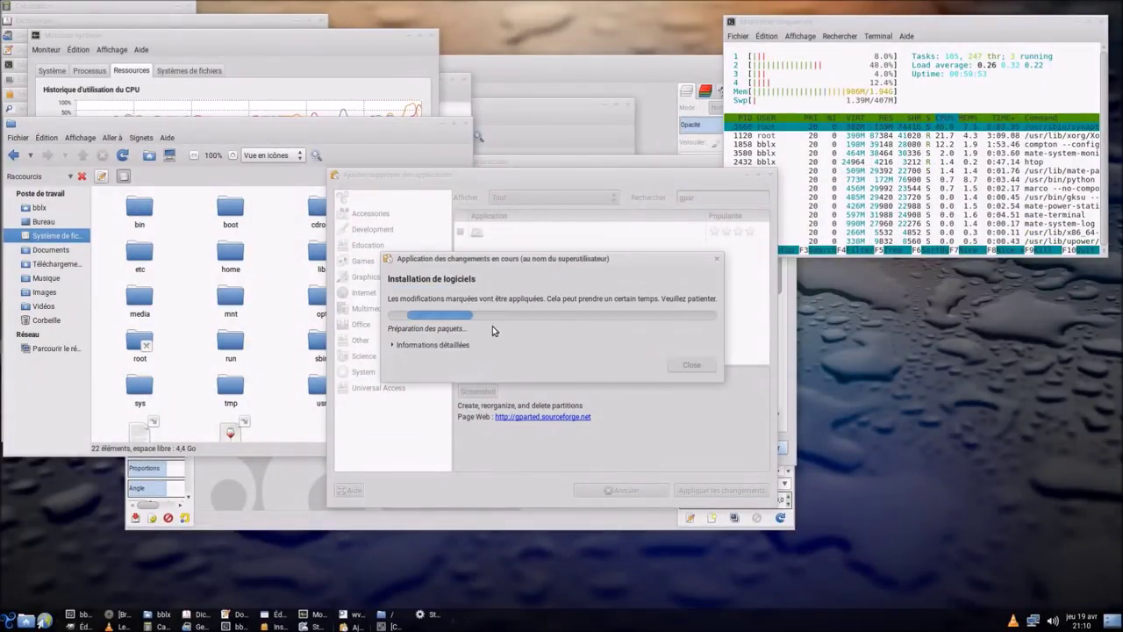
pyautogui.click(425, 345)
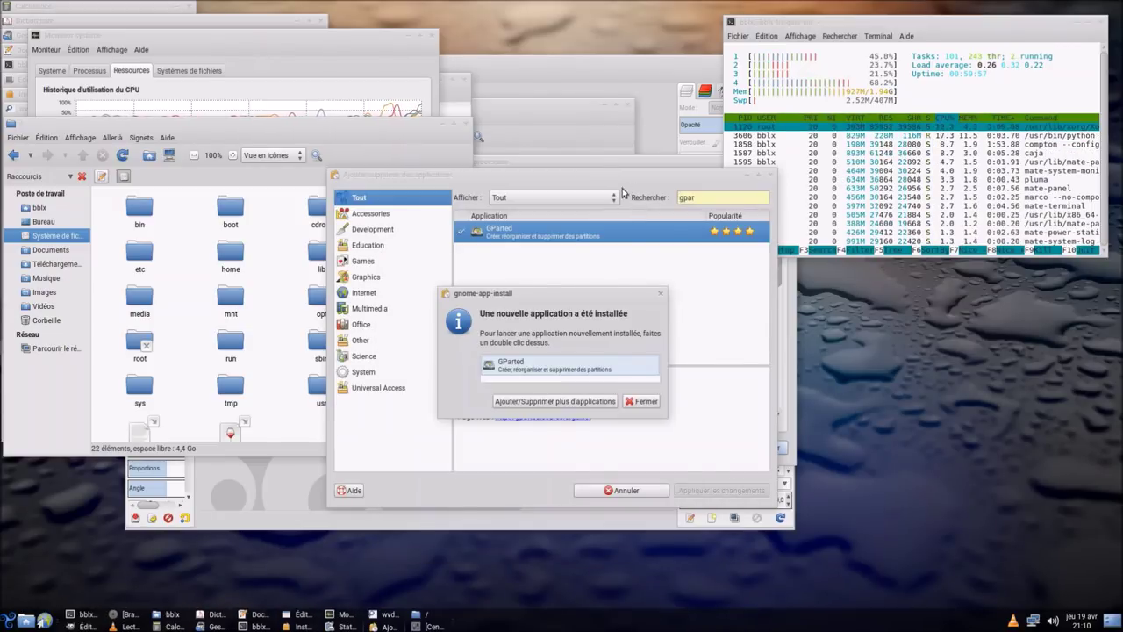
pyautogui.click(640, 401)
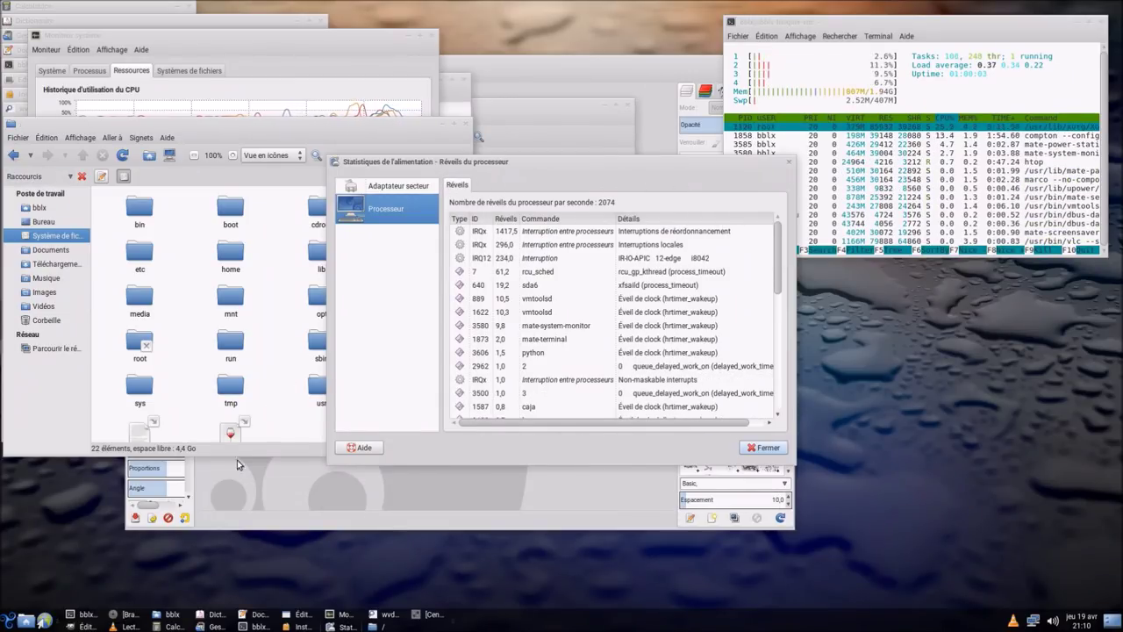
# Step: Reopen Ajouter/supprimer des applications and reload the list of available applications, authorising it with the administrator password
pyautogui.click(8, 621)
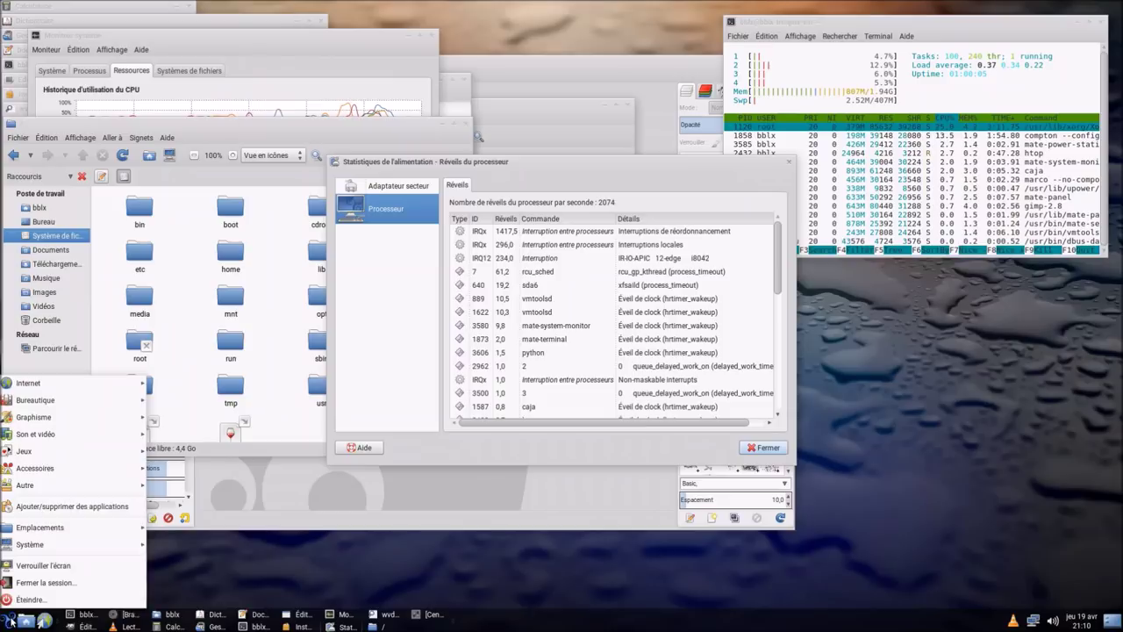
pyautogui.click(87, 506)
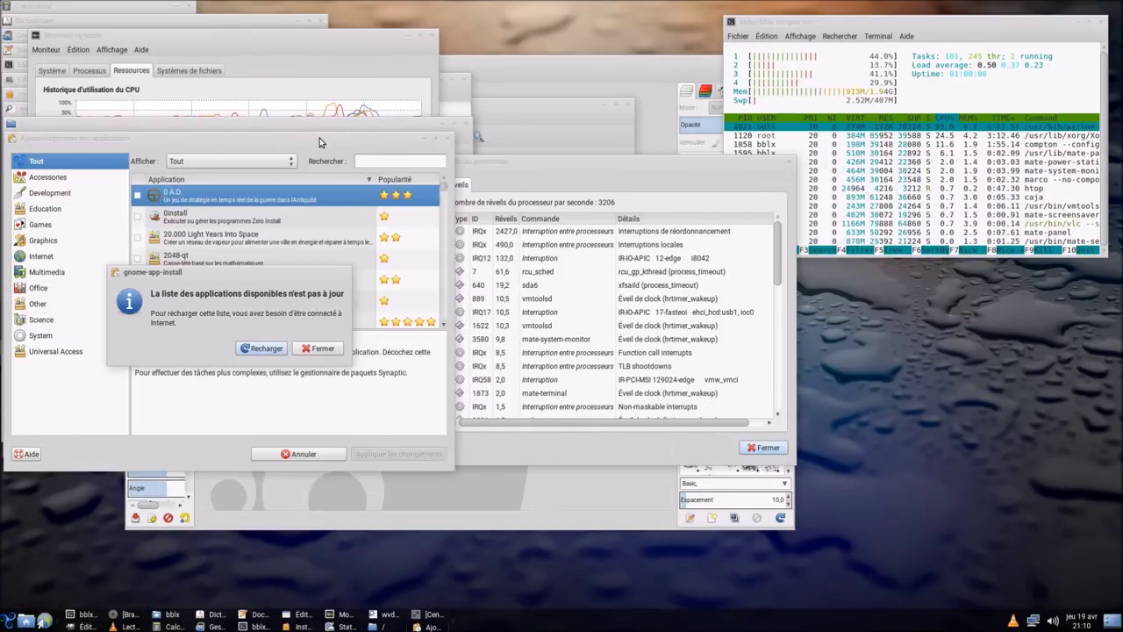
pyautogui.click(263, 350)
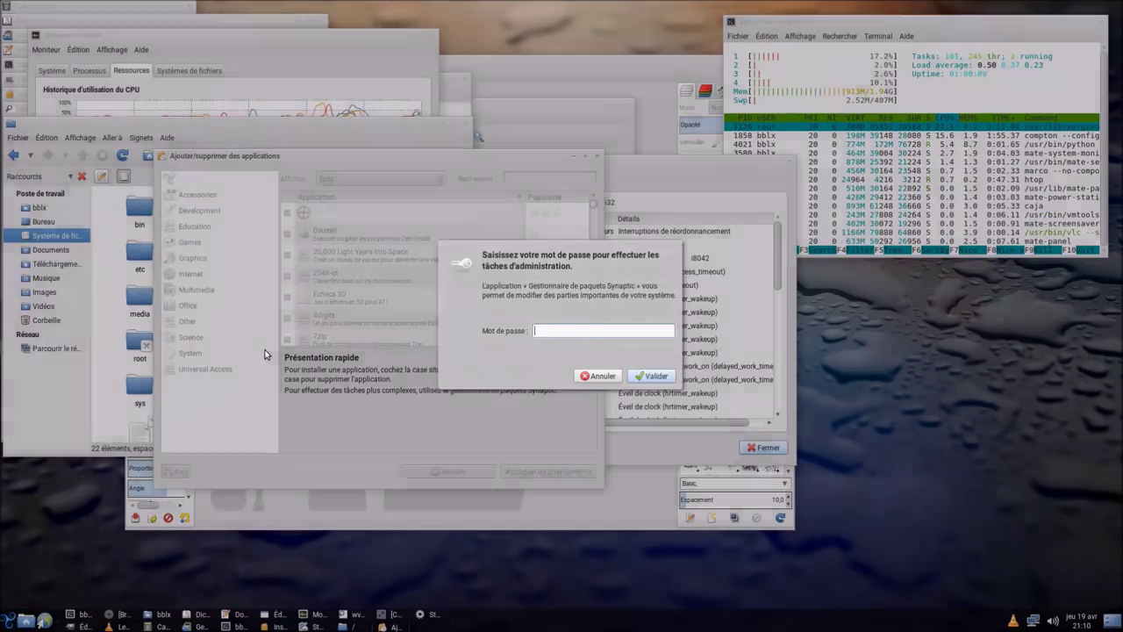
pyautogui.write('*****')
pyautogui.press('Return')
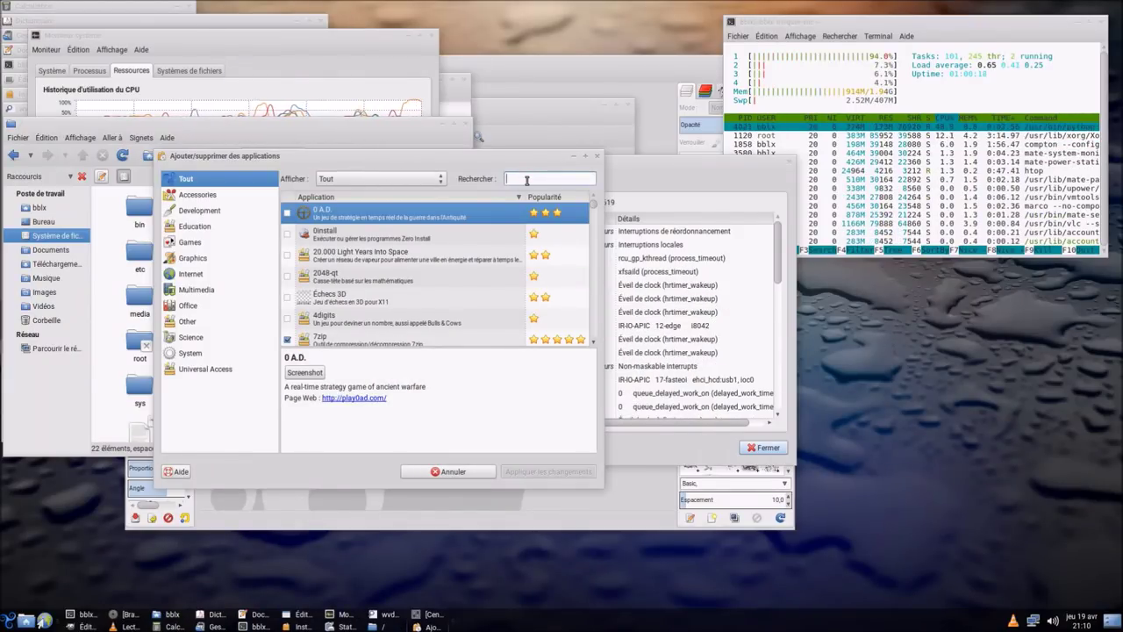
# Step: Search the available applications for "gnome" and mark Disques for installation
pyautogui.write('gnom')
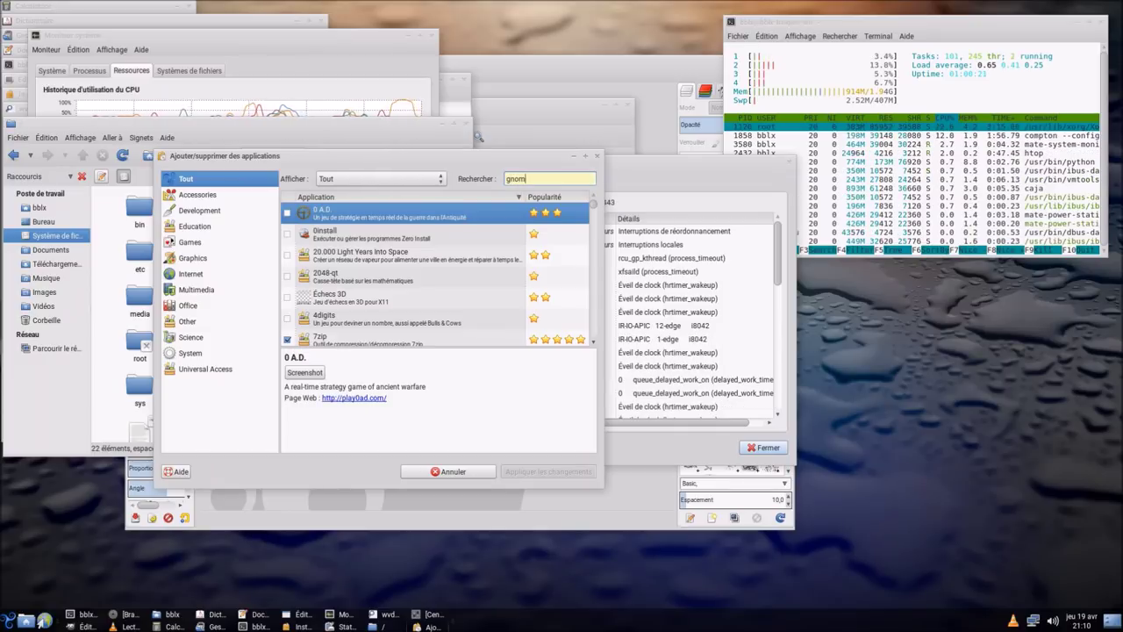
pyautogui.write('e')
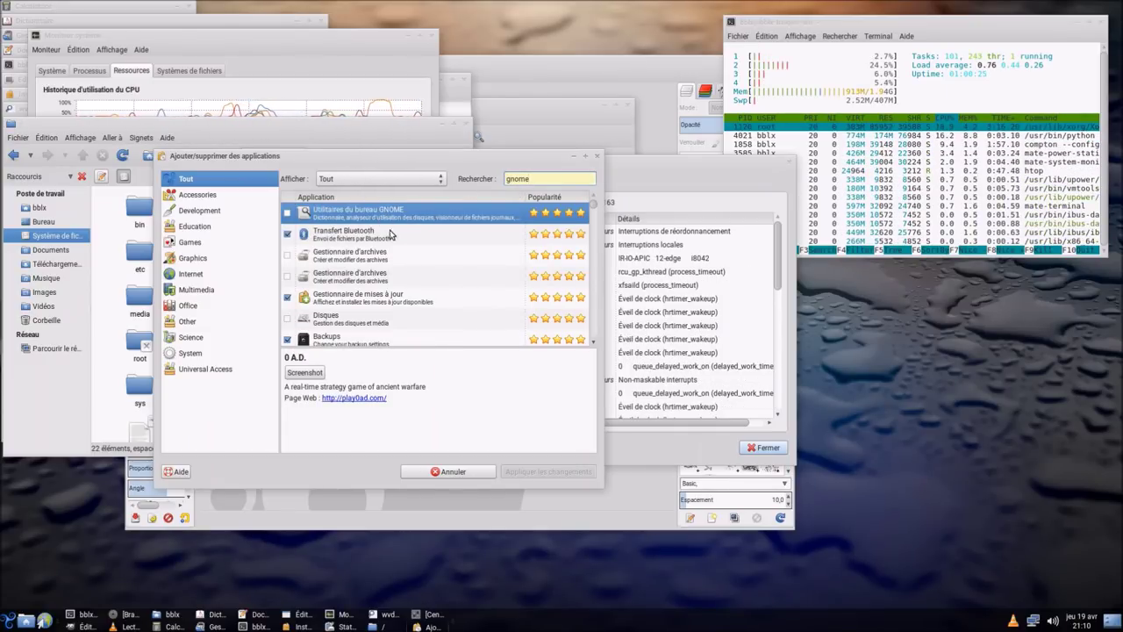
pyautogui.click(289, 321)
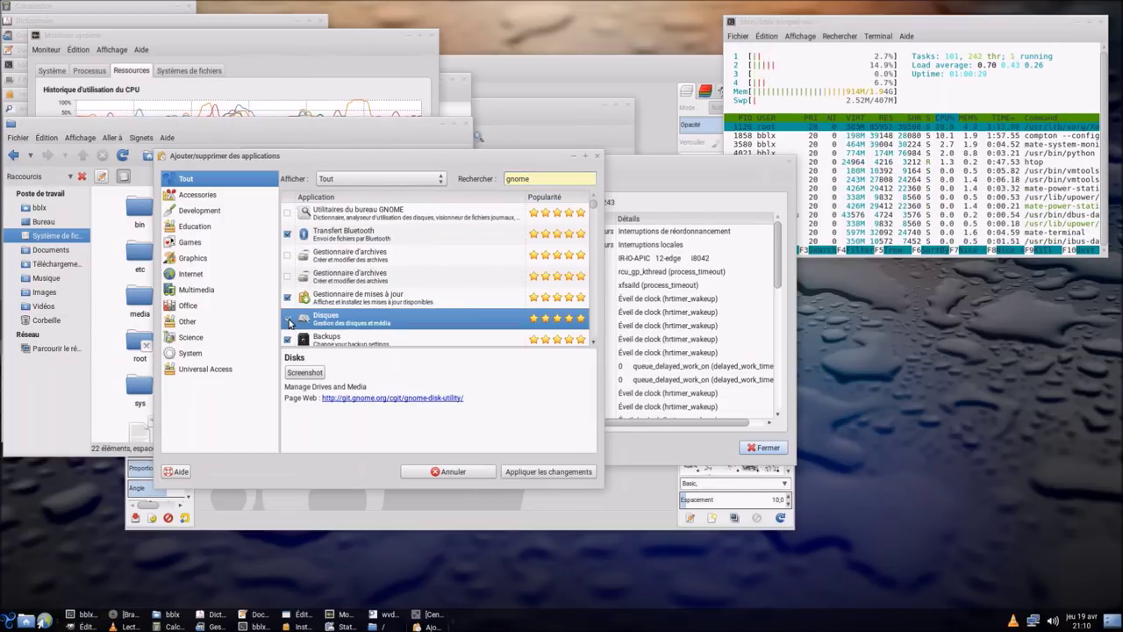
# Step: Apply the Disques installation, authorise it with the administrator password and close the application installer
pyautogui.click(529, 474)
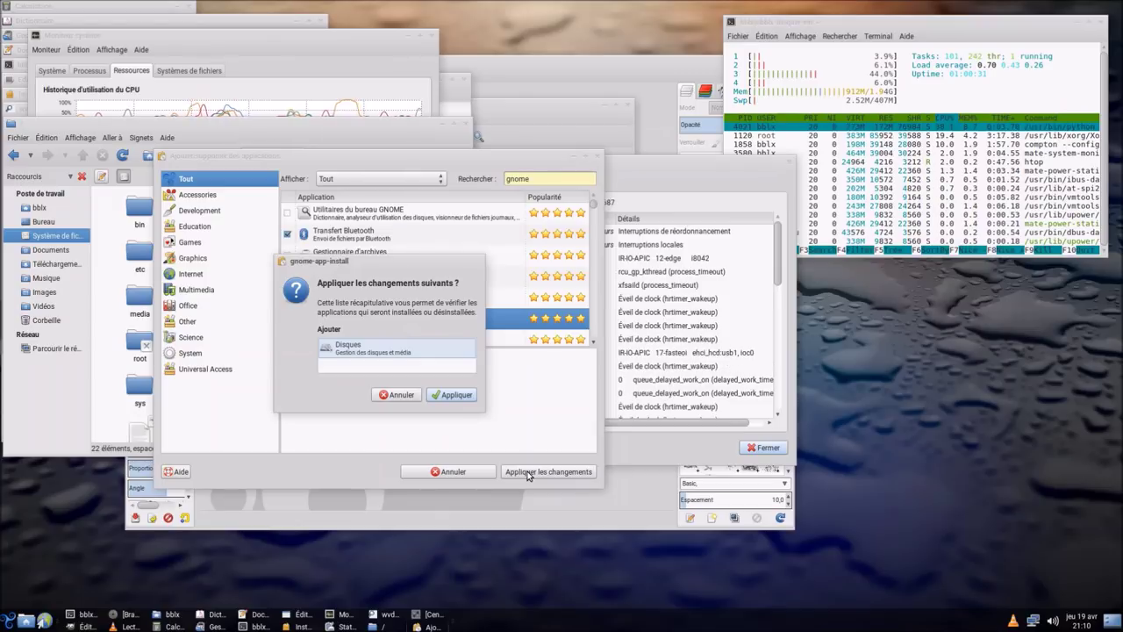
pyautogui.click(457, 395)
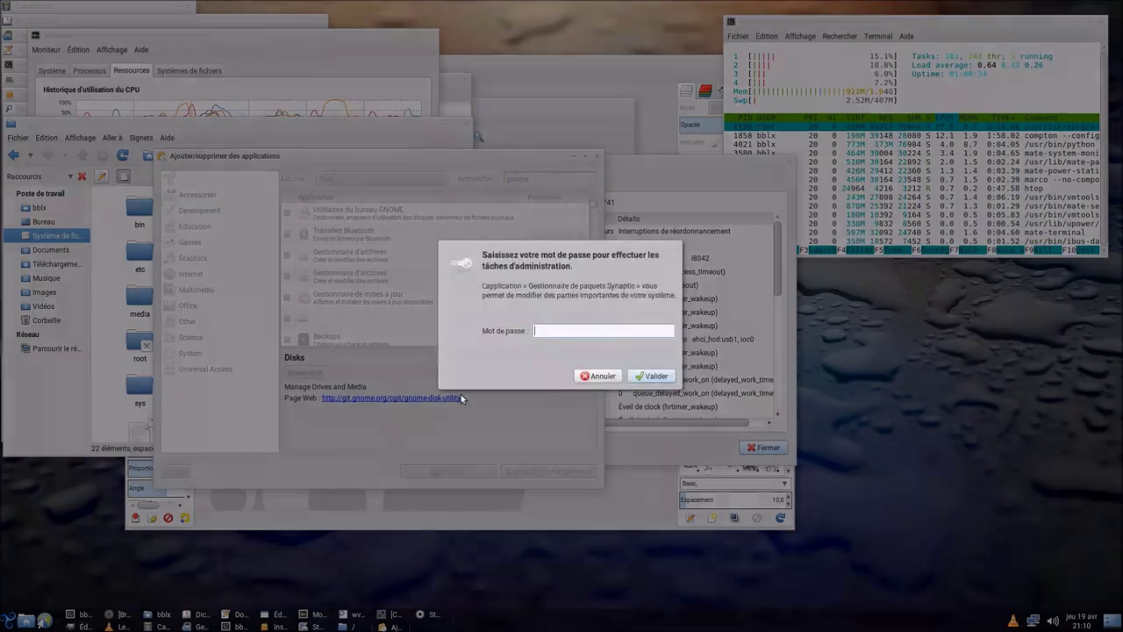
pyautogui.write('***')
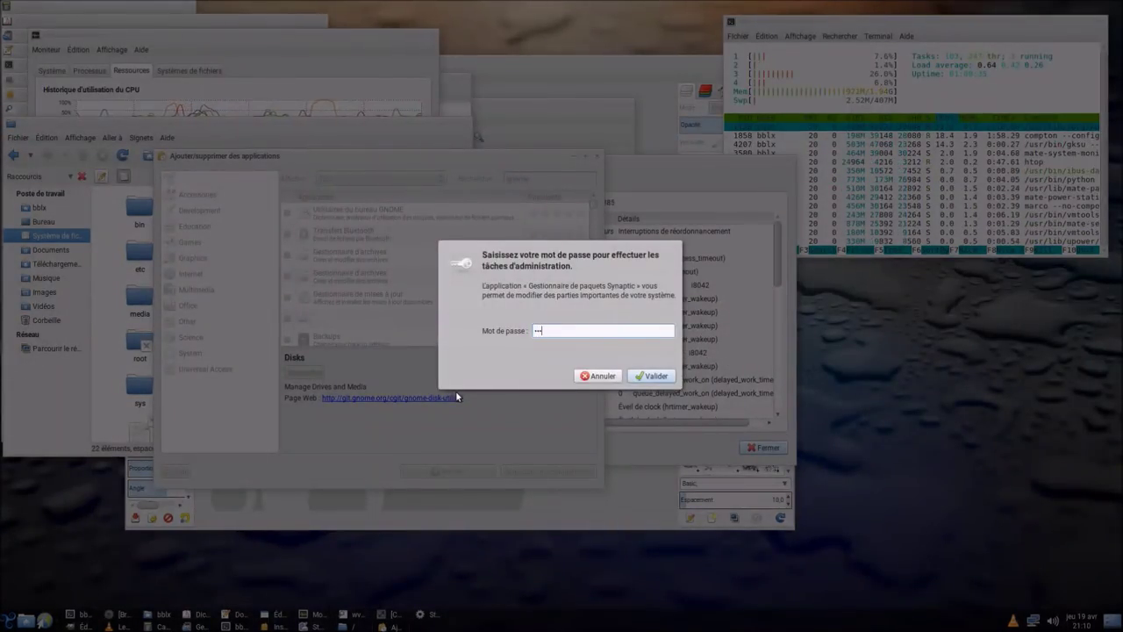
pyautogui.press('Return')
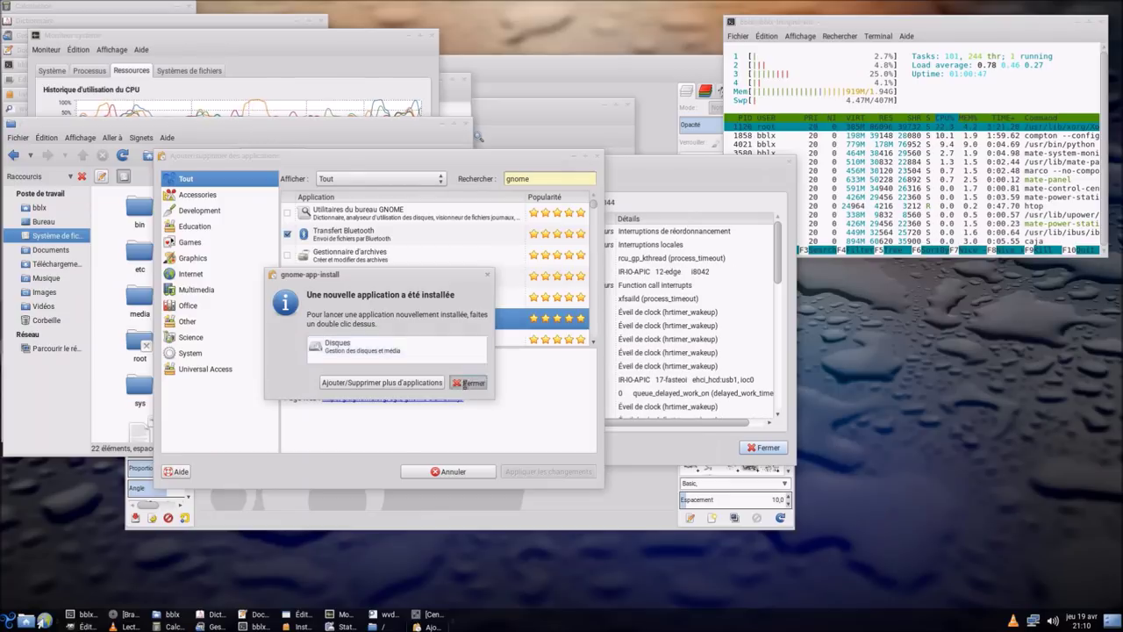
pyautogui.click(468, 382)
# Step: Launch GParted from the system administration entries, authenticate with the account password and move its window clear of the Caja window
pyautogui.click(9, 621)
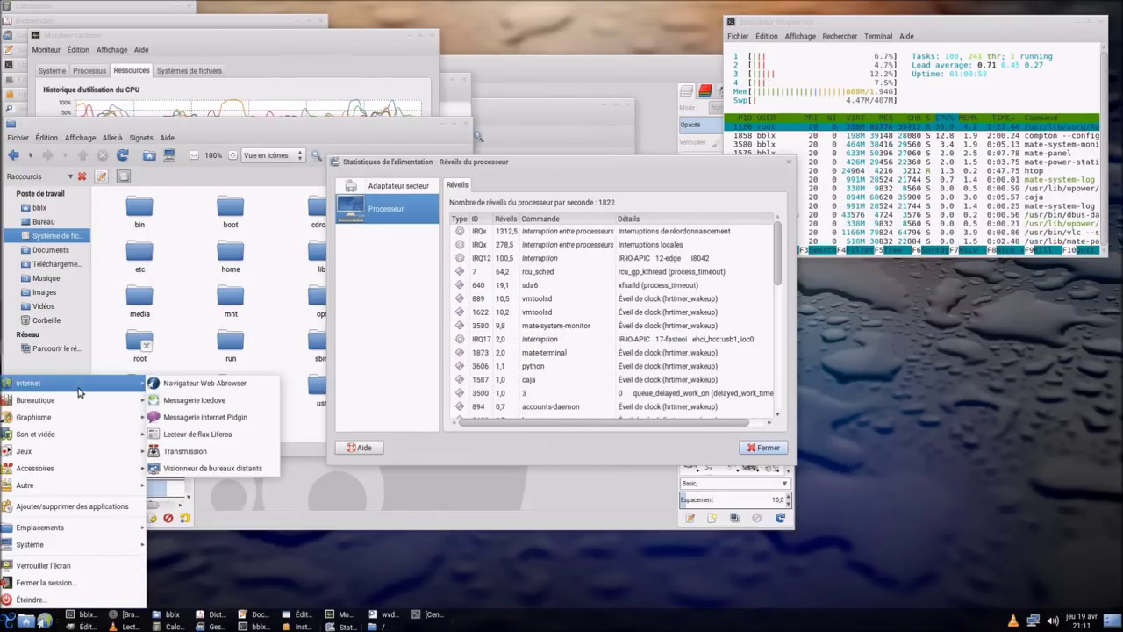
pyautogui.moveTo(81, 472)
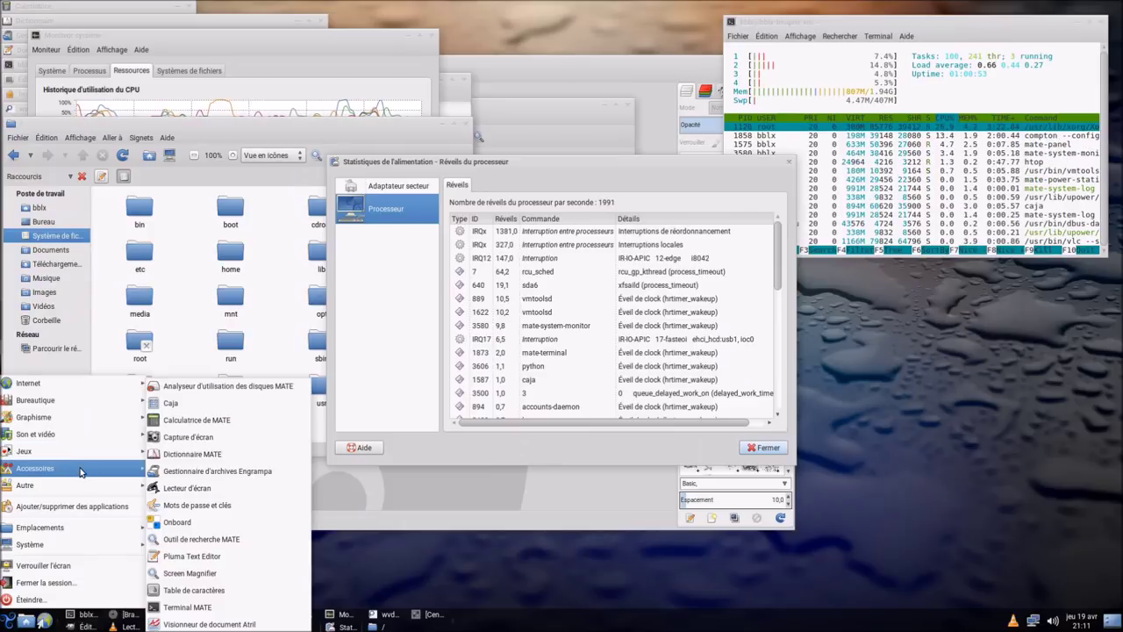
pyautogui.moveTo(79, 544)
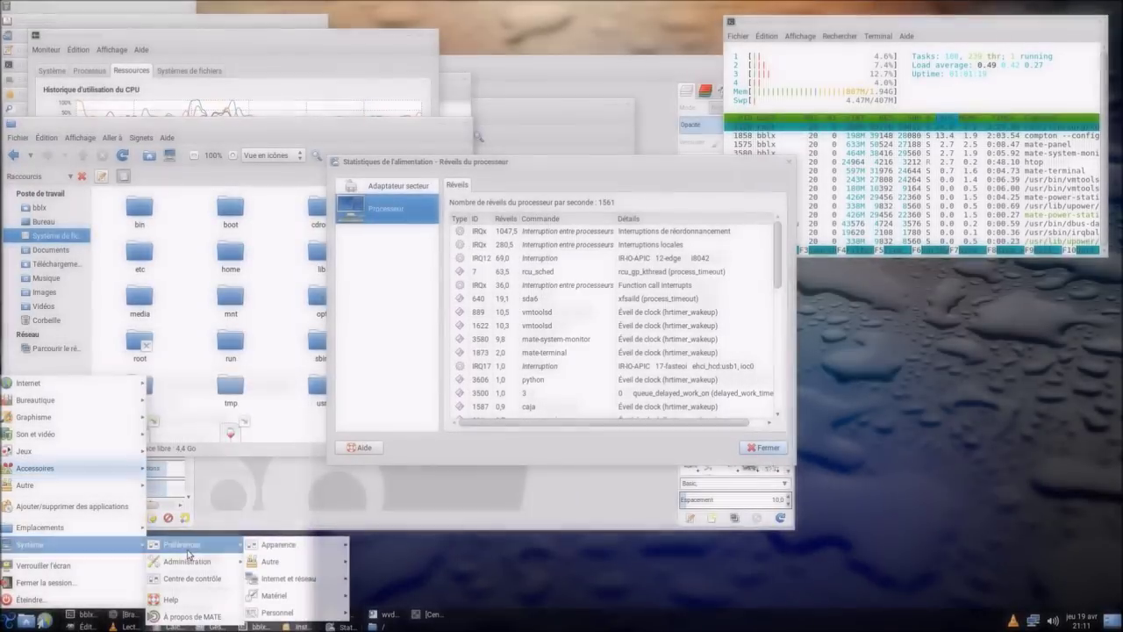
pyautogui.moveTo(189, 559)
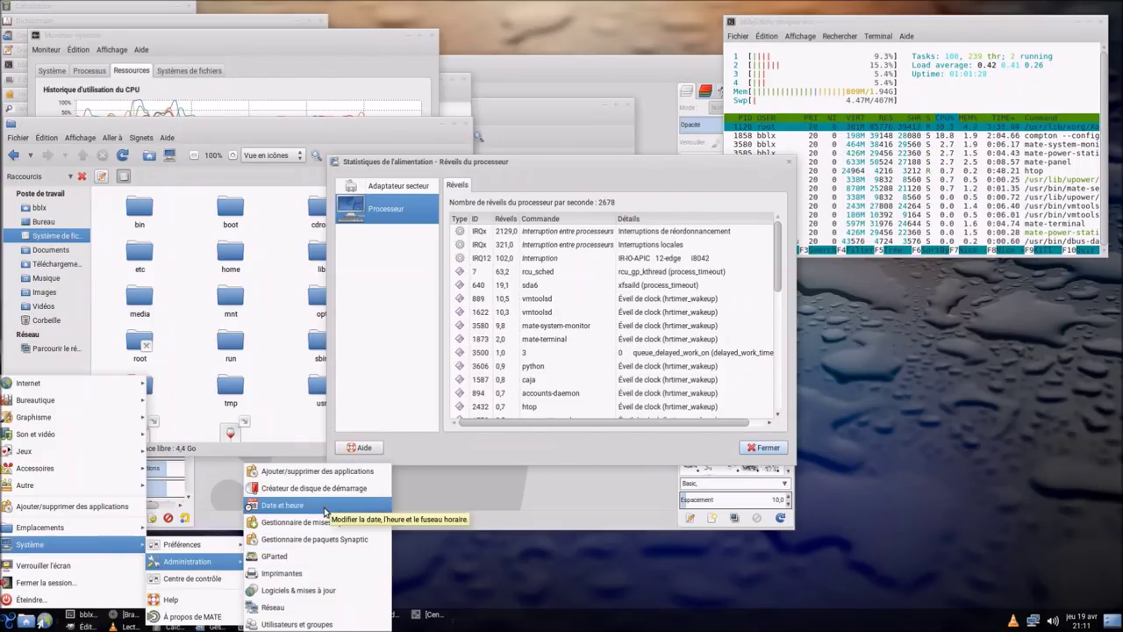
pyautogui.click(364, 554)
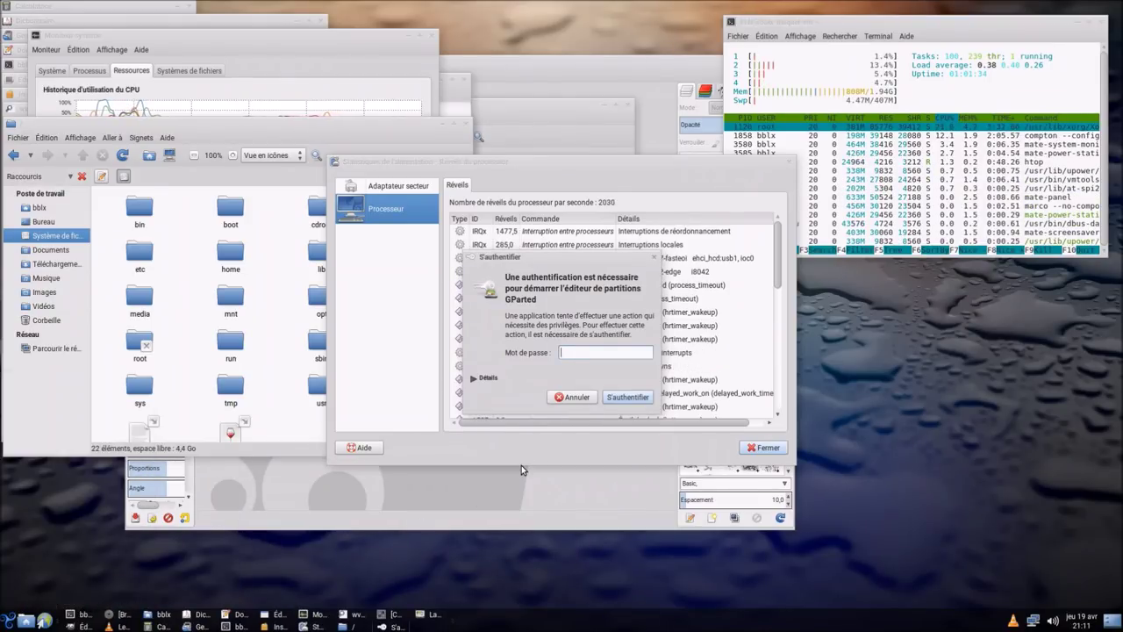
pyautogui.write('••••')
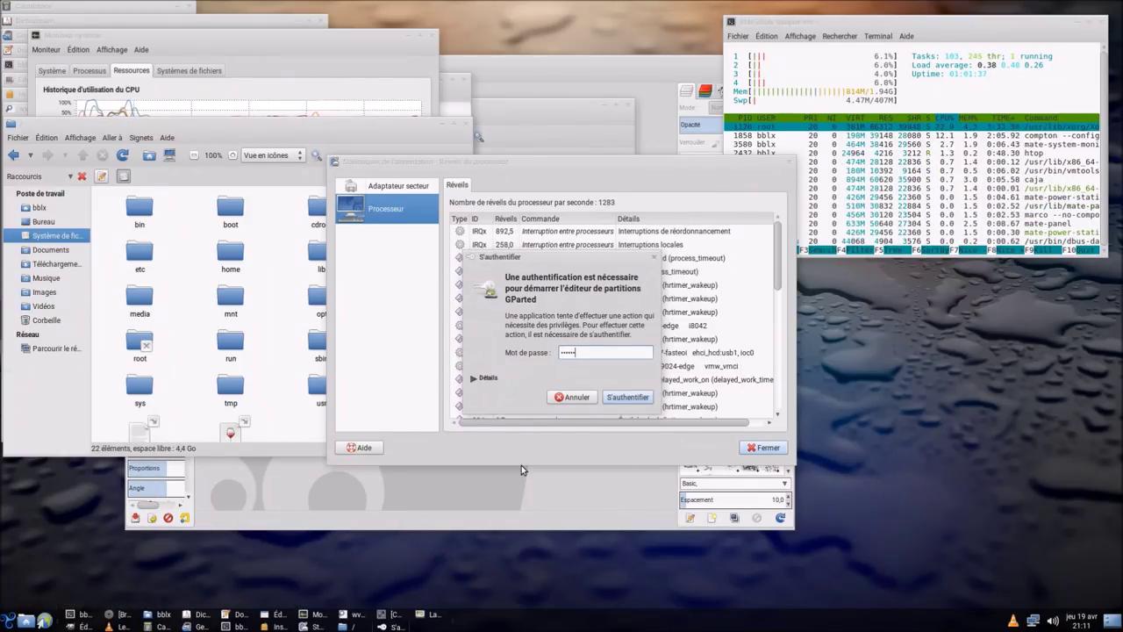
pyautogui.press('Return')
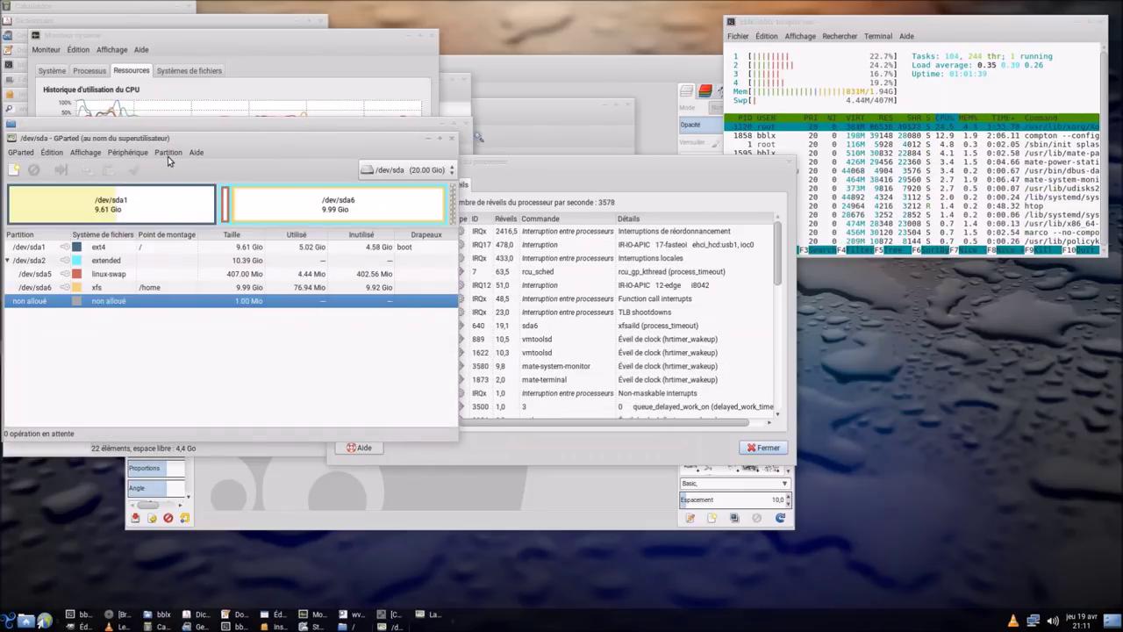
pyautogui.moveTo(187, 142); pyautogui.dragTo(402, 182)
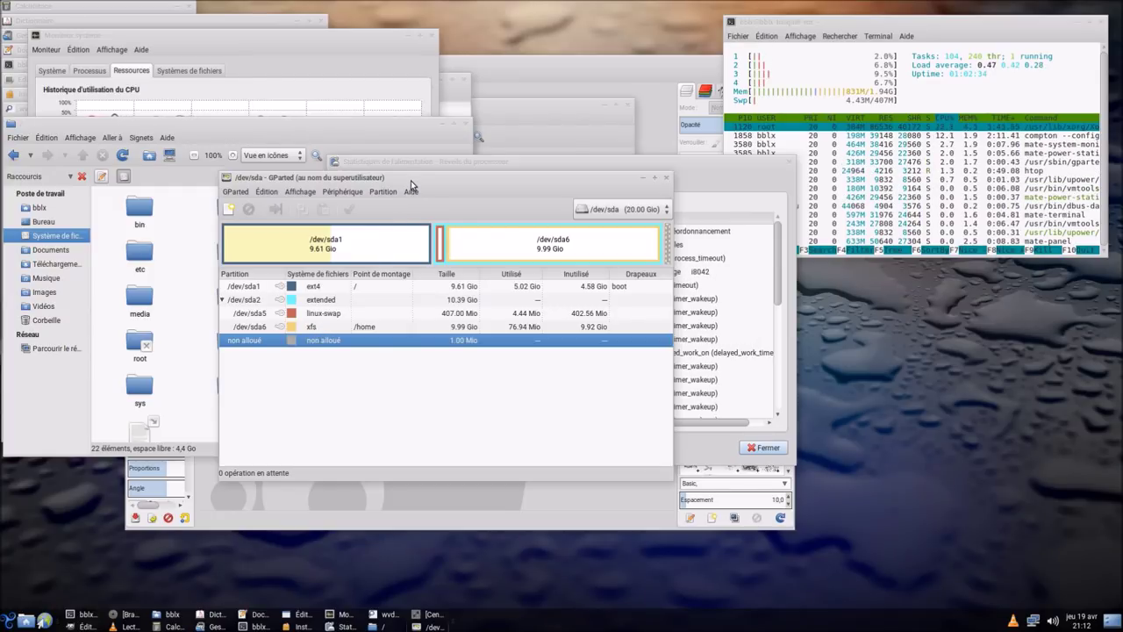
pyautogui.moveTo(422, 185); pyautogui.dragTo(686, 271)
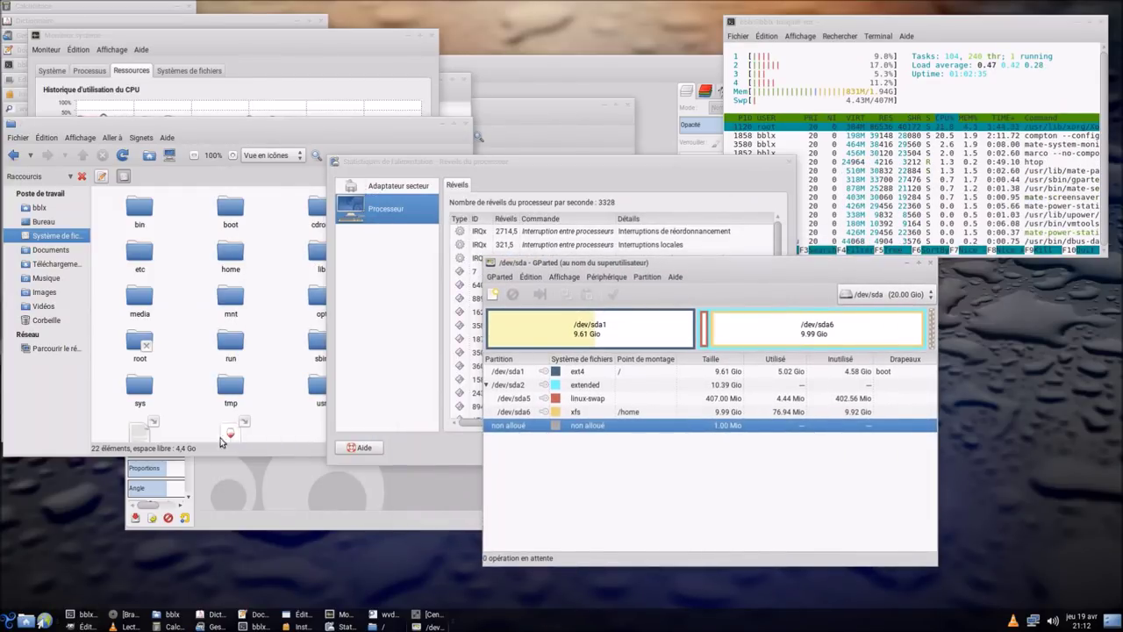
# Step: Open the file search tool from the application launcher, close it and look over the Système entries again
pyautogui.click(9, 620)
pyautogui.click(53, 544)
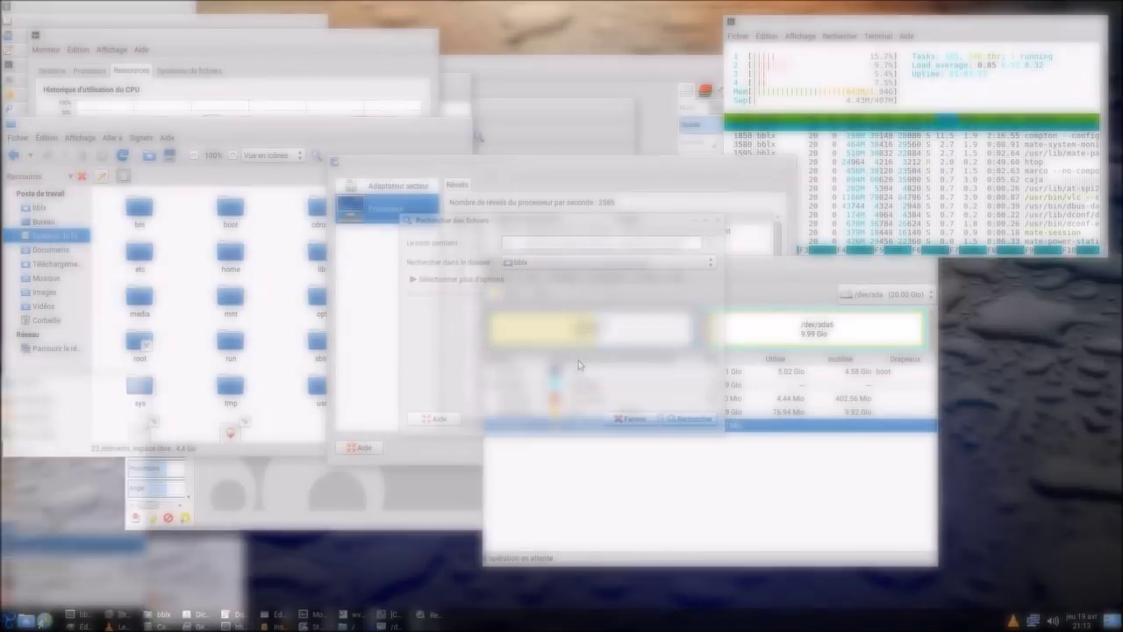
pyautogui.click(632, 418)
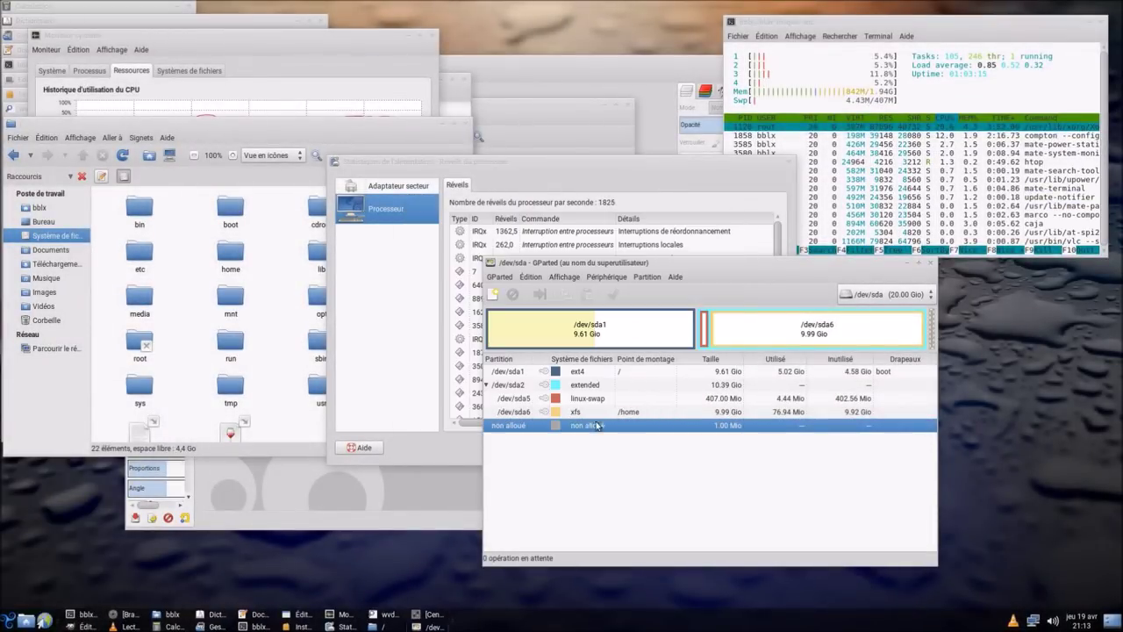
pyautogui.click(9, 619)
pyautogui.moveTo(132, 551)
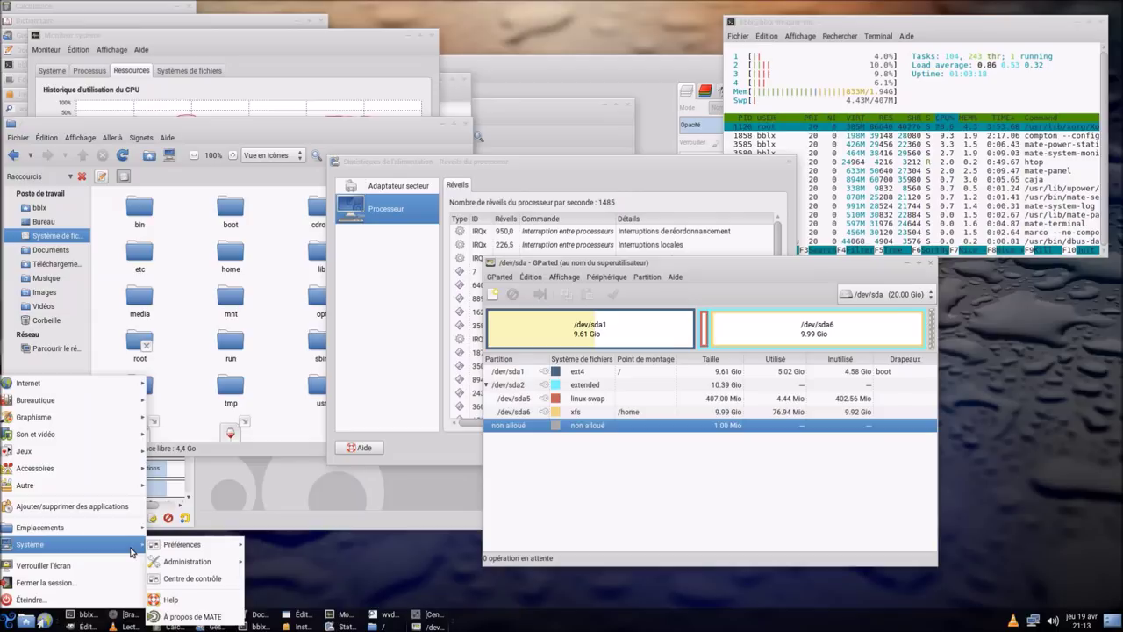
# Step: Add the MATE Menu applet to the panel and open it briefly to check its layout
pyautogui.rightClick(577, 622)
pyautogui.click(674, 541)
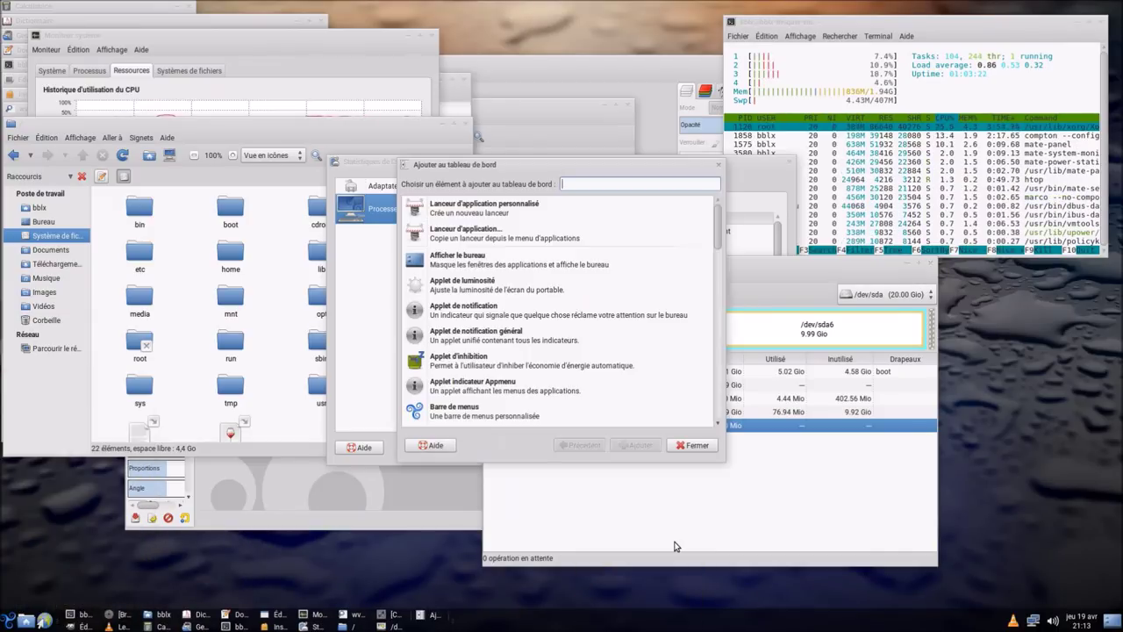
pyautogui.scroll(-4, 569, 309)
pyautogui.scroll(4, 567, 309)
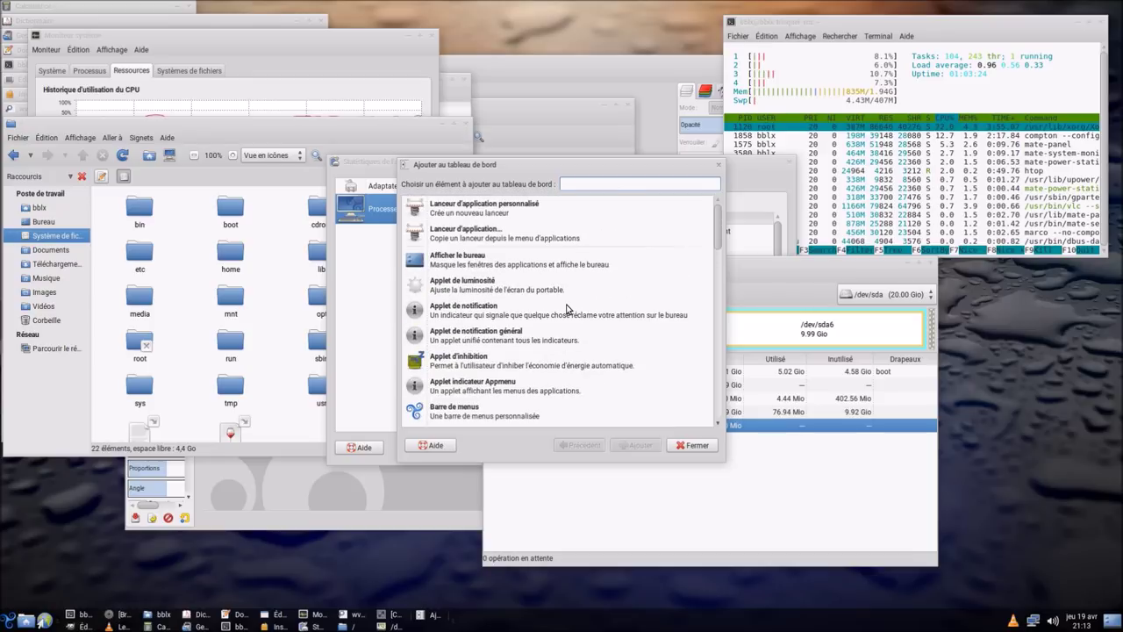
pyautogui.scroll(-6, 567, 309)
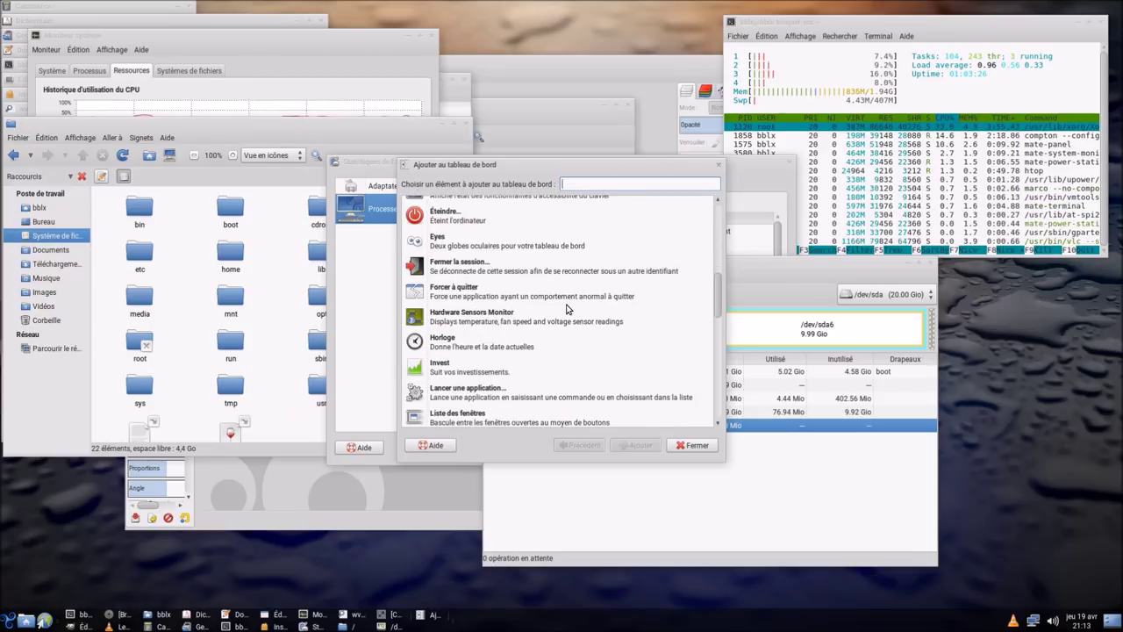
pyautogui.scroll(-3, 565, 309)
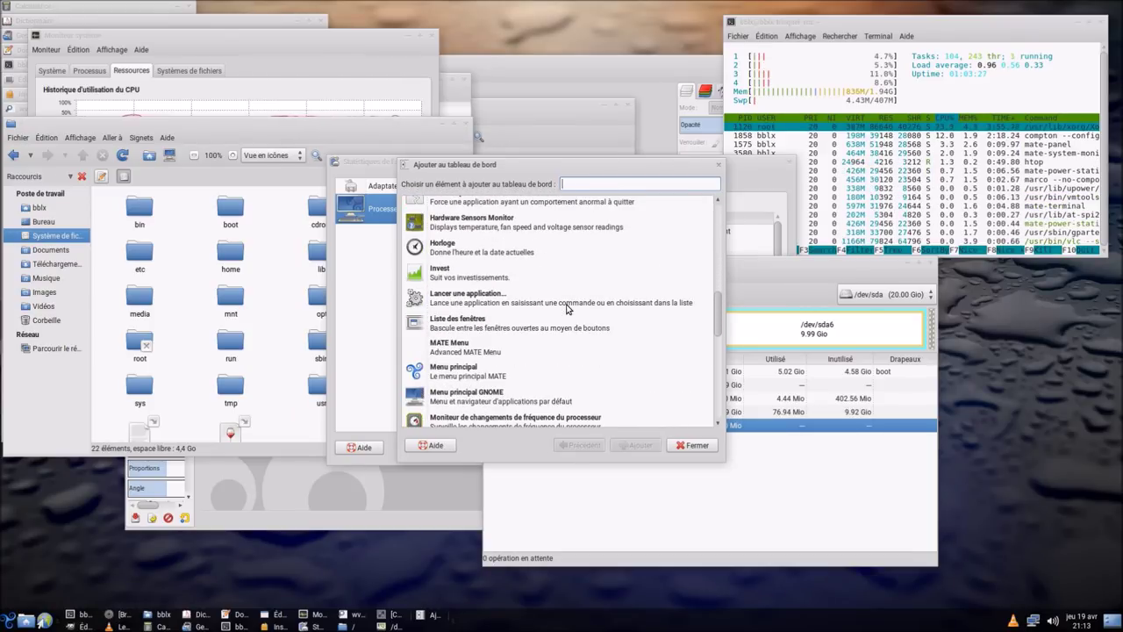
pyautogui.click(481, 356)
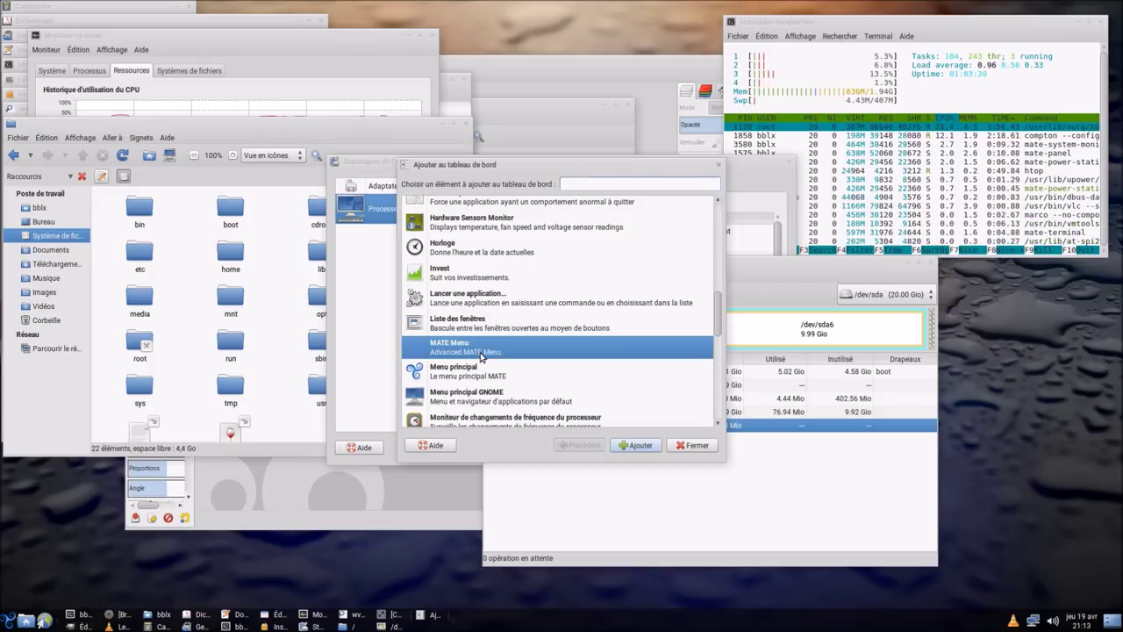
pyautogui.click(637, 446)
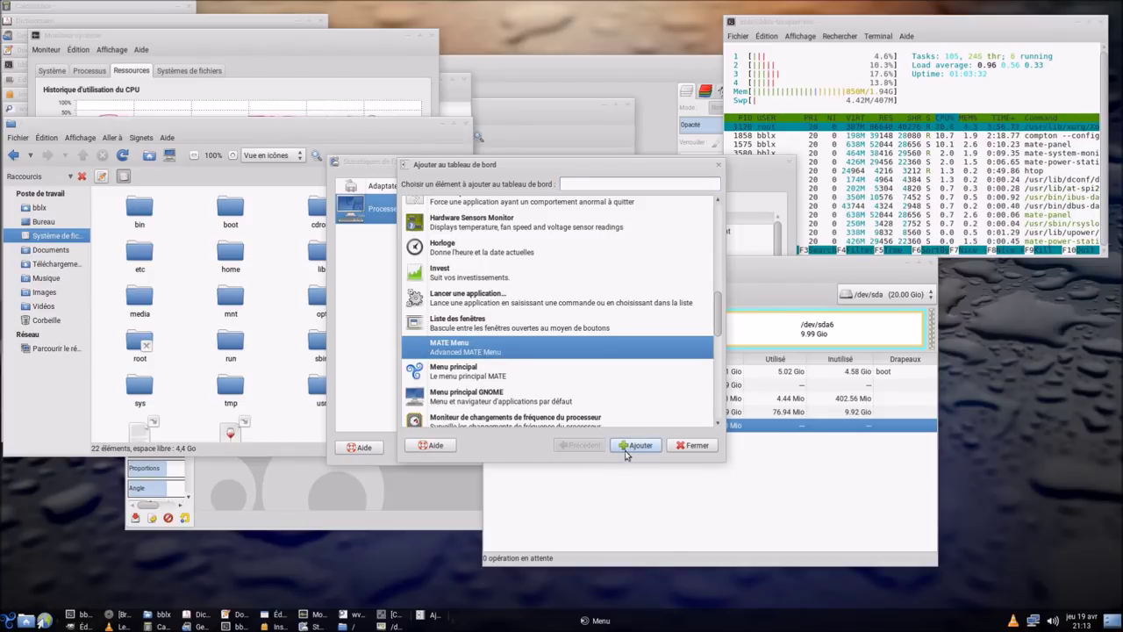
pyautogui.click(593, 620)
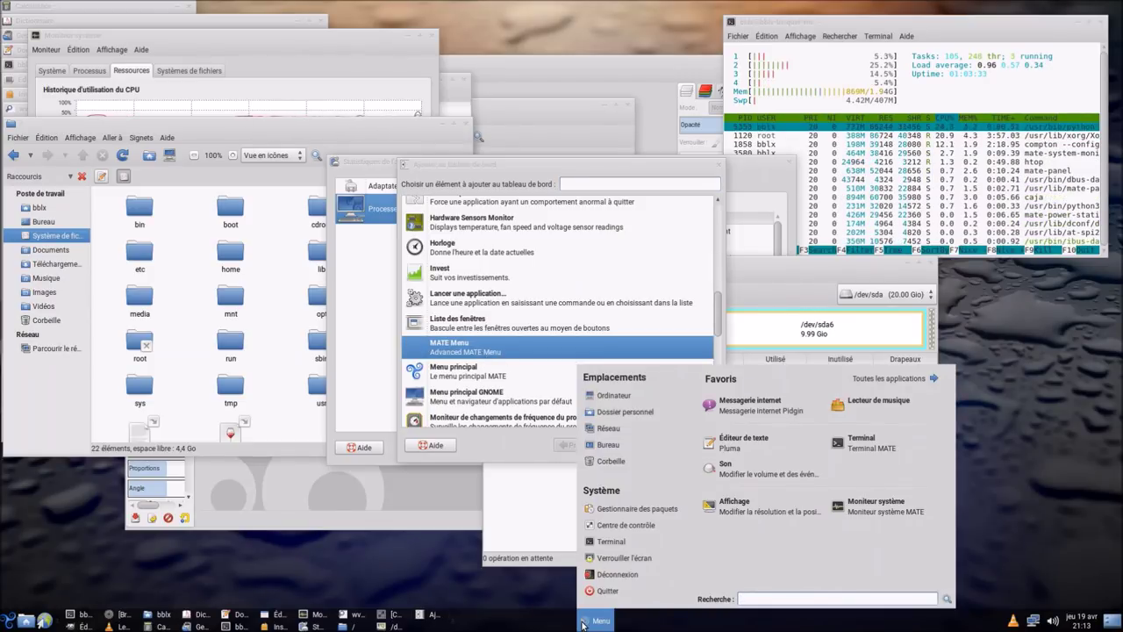
pyautogui.click(583, 625)
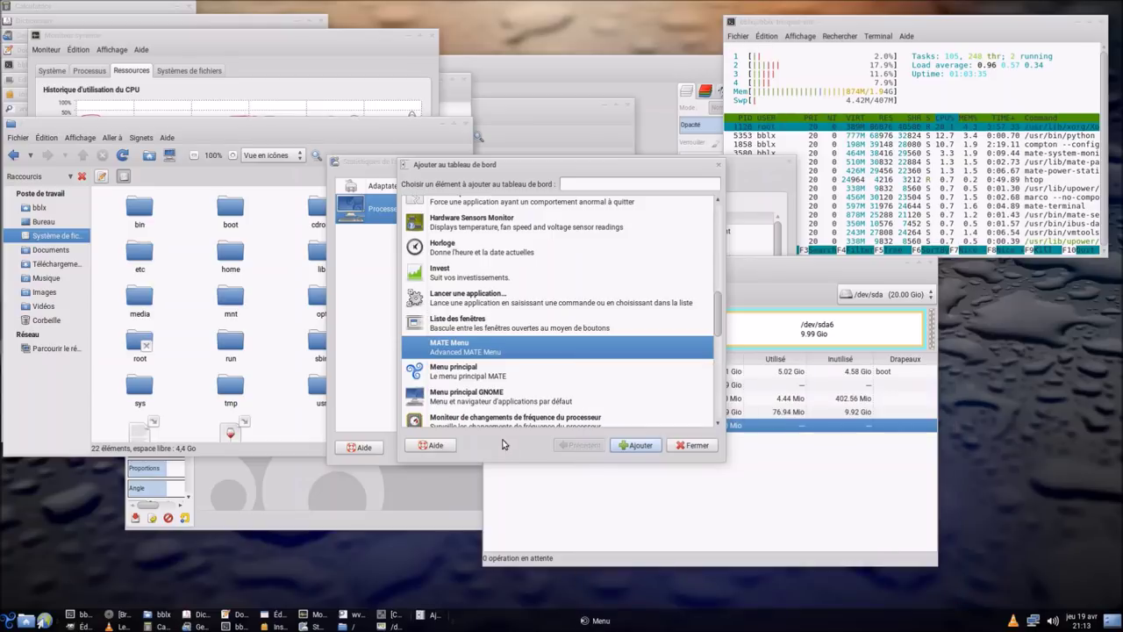
# Step: Try the Menu principal GNOME applet on the panel and remove it again
pyautogui.click(513, 374)
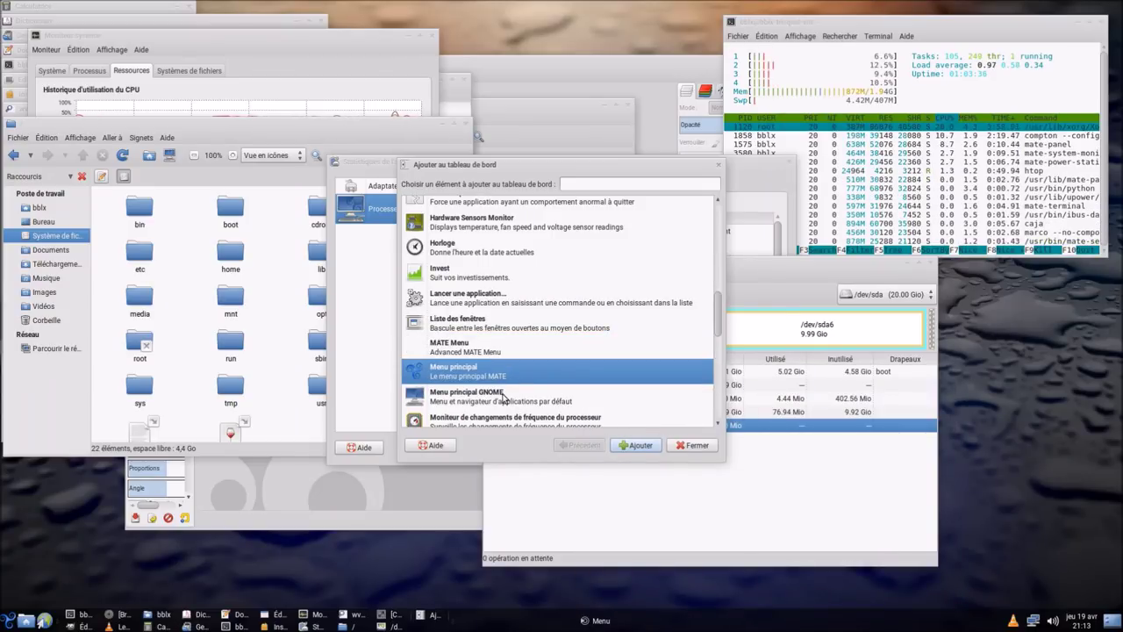
pyautogui.click(503, 399)
pyautogui.click(640, 445)
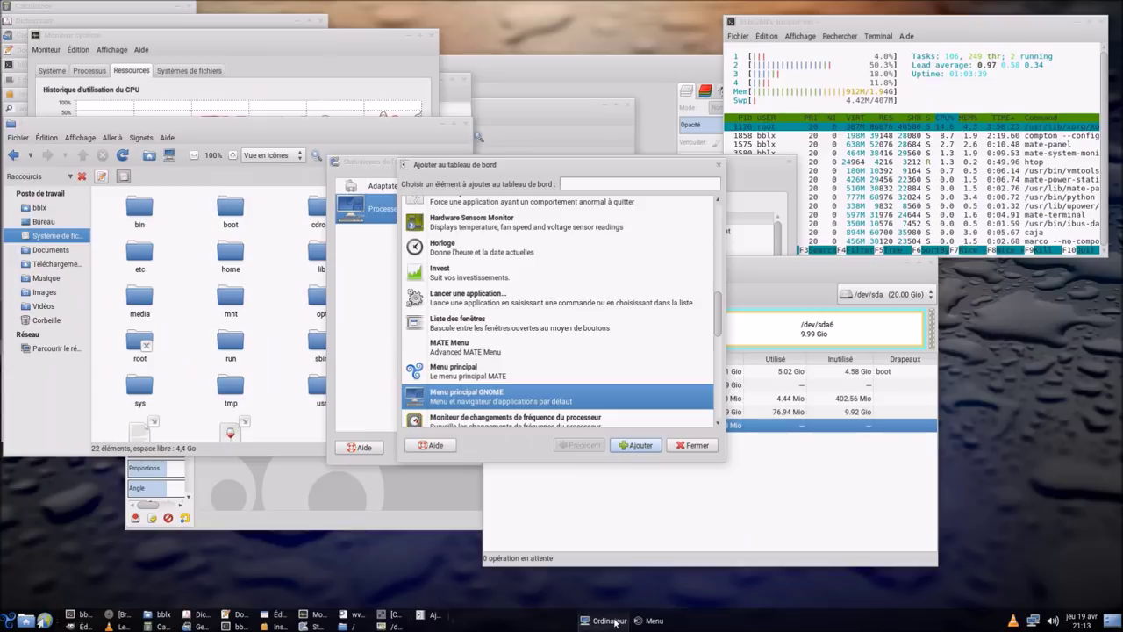
pyautogui.click(610, 621)
pyautogui.click(612, 621)
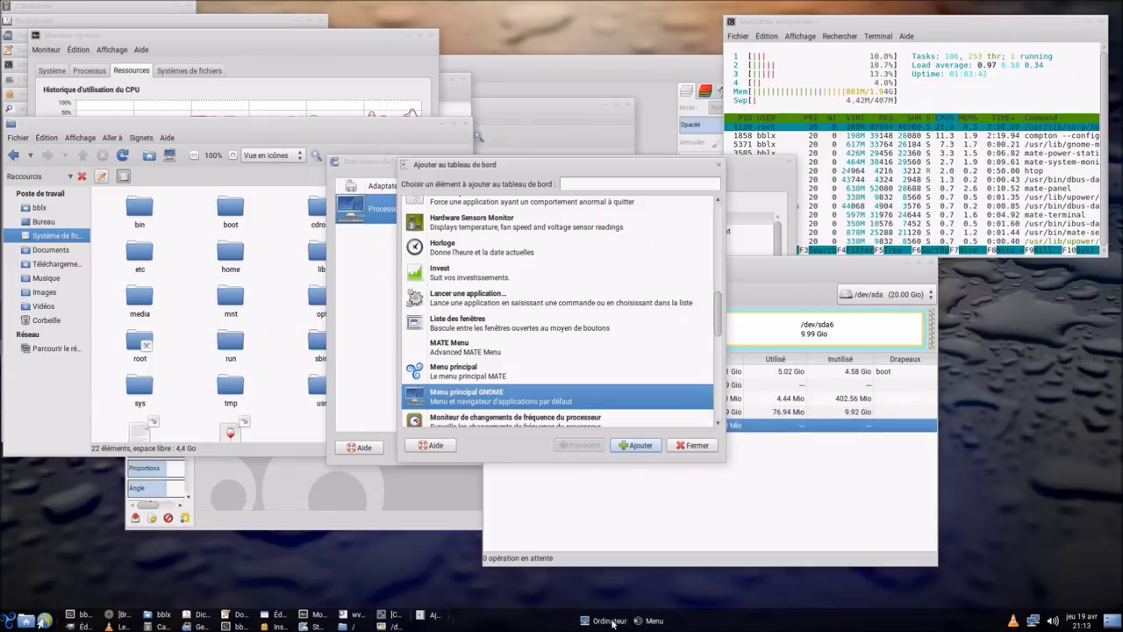
pyautogui.rightClick(613, 621)
pyautogui.click(618, 581)
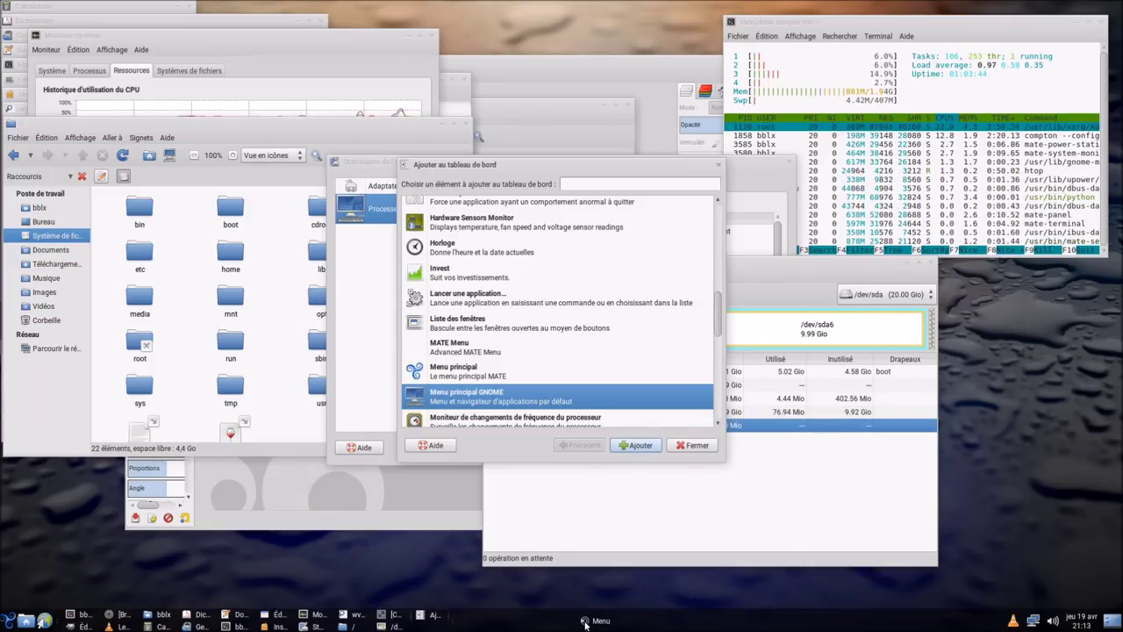
# Step: Try to move the MATE Menu applet along the panel toward its start
pyautogui.rightClick(586, 625)
pyautogui.click(606, 592)
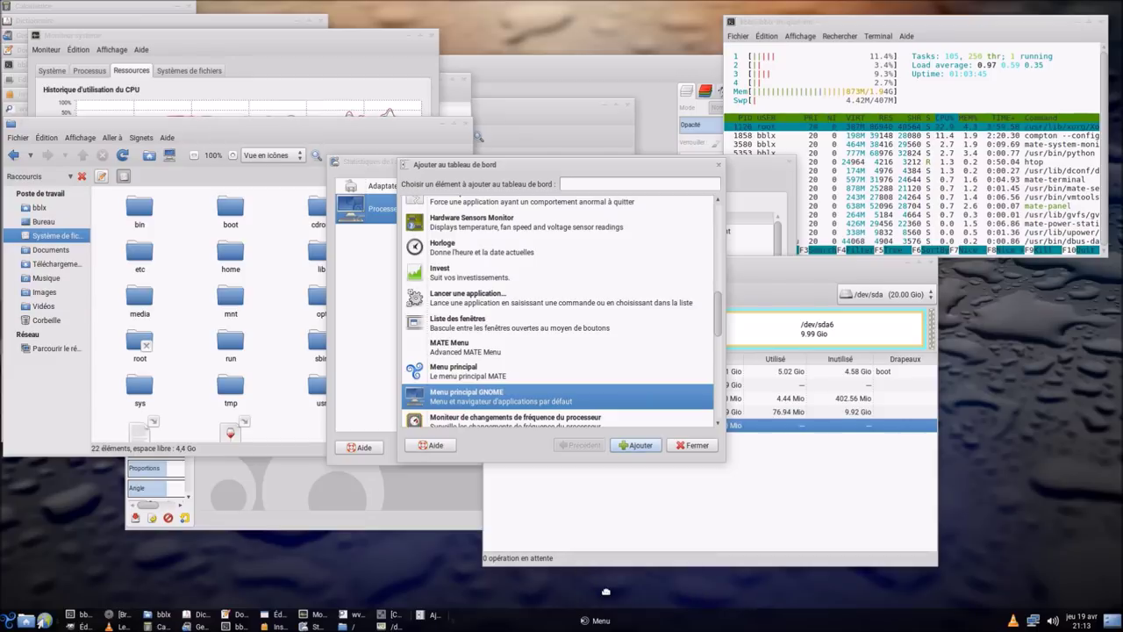
pyautogui.click(515, 622)
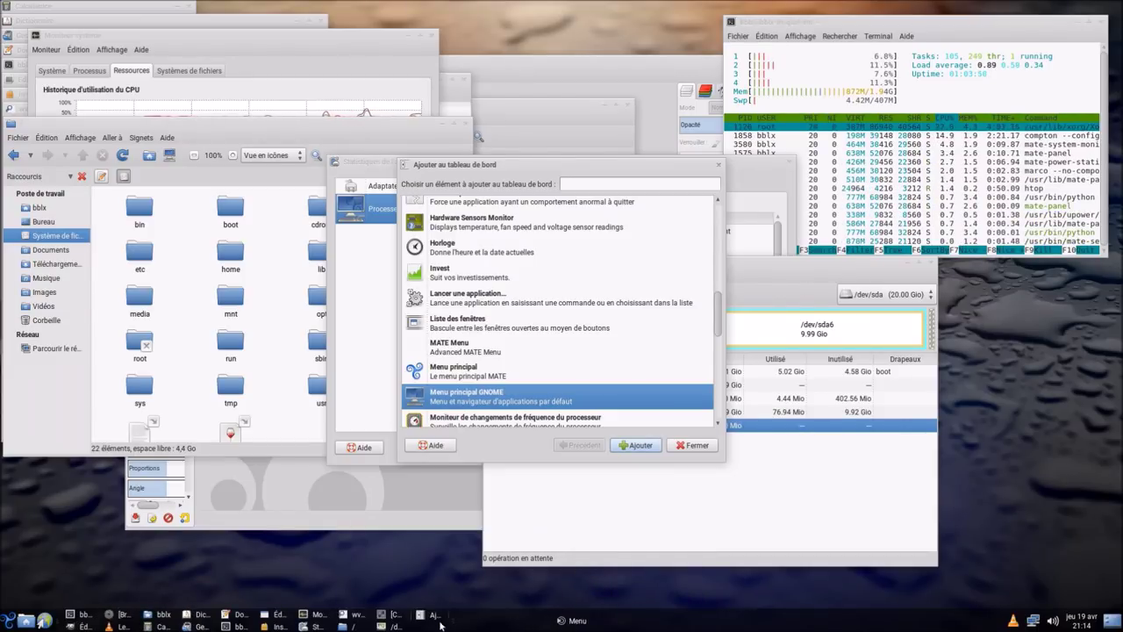
# Step: Unlock the system monitor applet, the browser and home folder launchers and the original main menu from the panel
pyautogui.rightClick(60, 623)
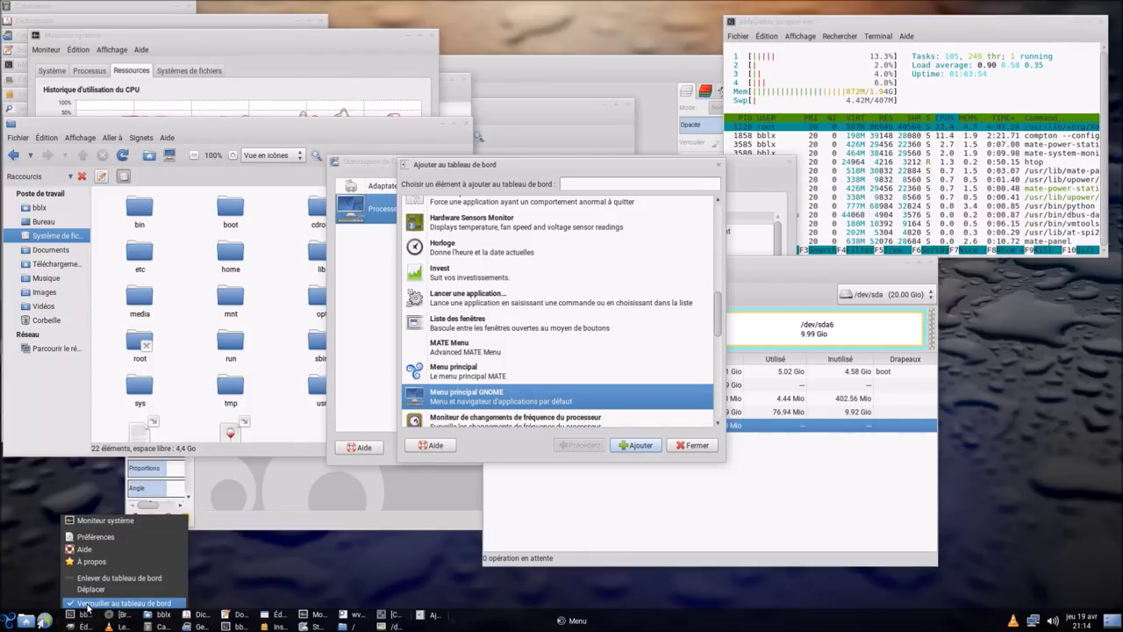
pyautogui.click(88, 604)
pyautogui.rightClick(46, 617)
pyautogui.click(64, 604)
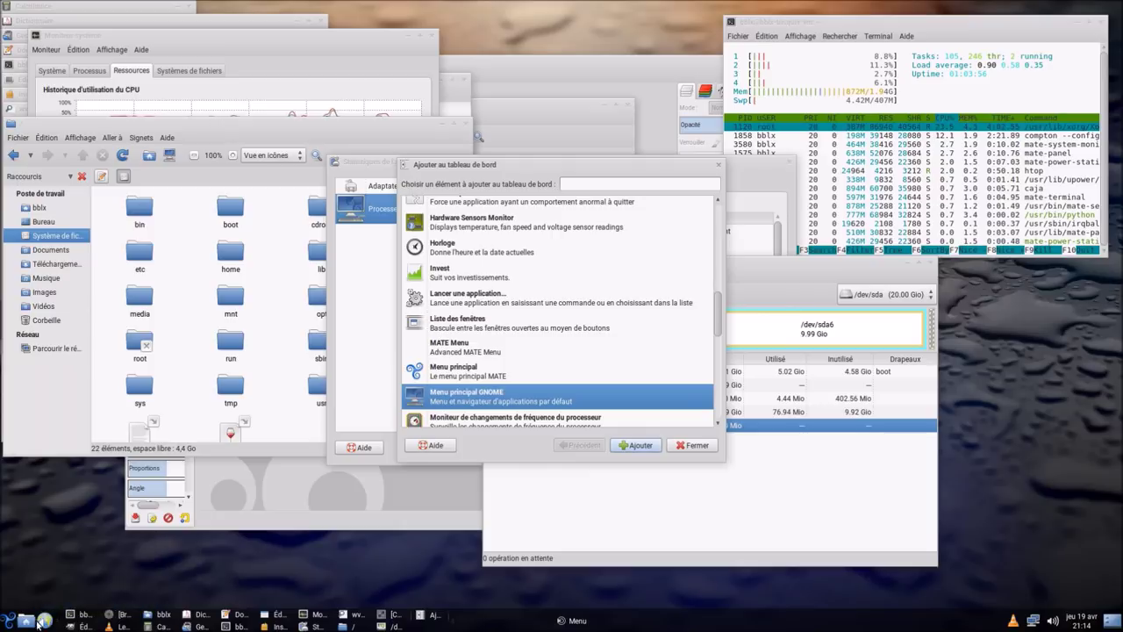
pyautogui.rightClick(30, 622)
pyautogui.click(35, 608)
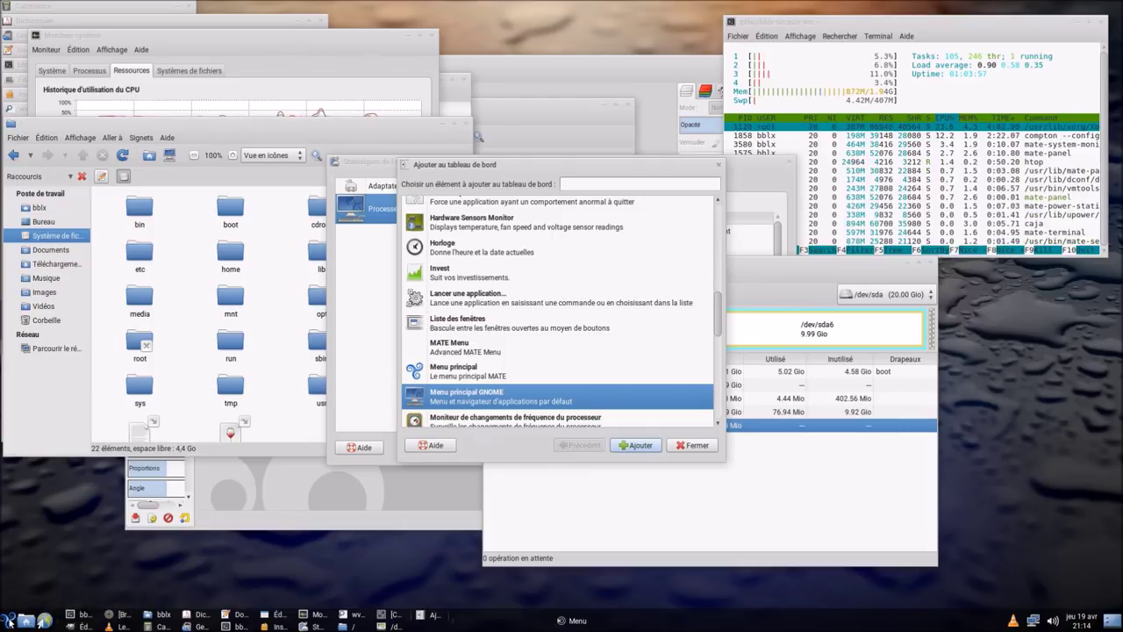
pyautogui.rightClick(7, 618)
pyautogui.click(79, 608)
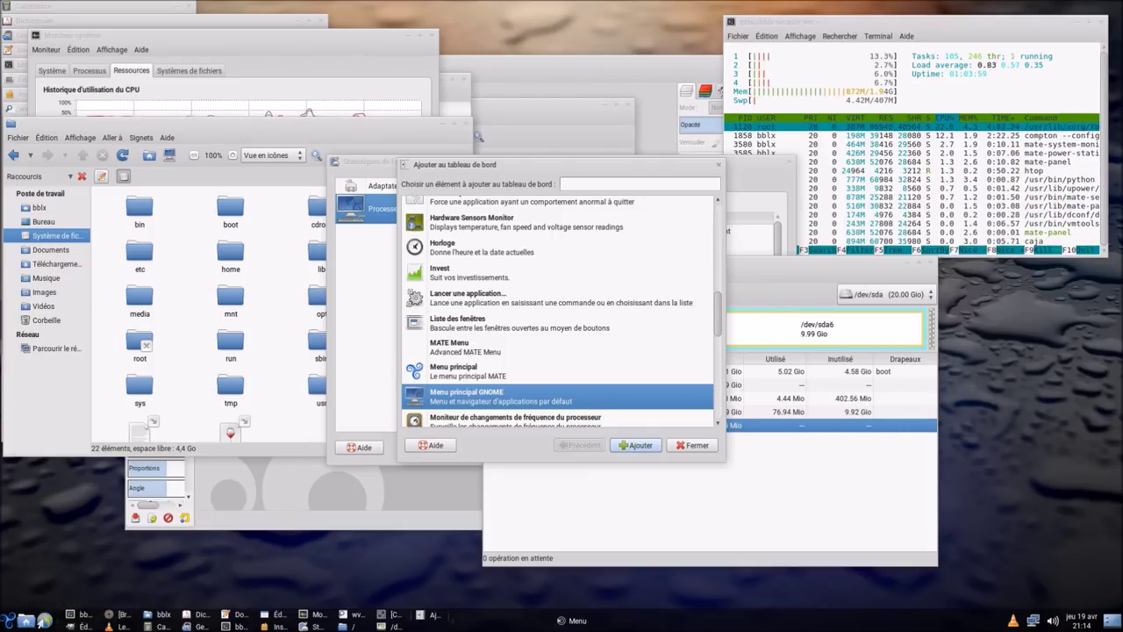
# Step: Replace the original main menu with the MATE Menu applet, moved to the very start of the panel and locked there
pyautogui.rightClick(562, 621)
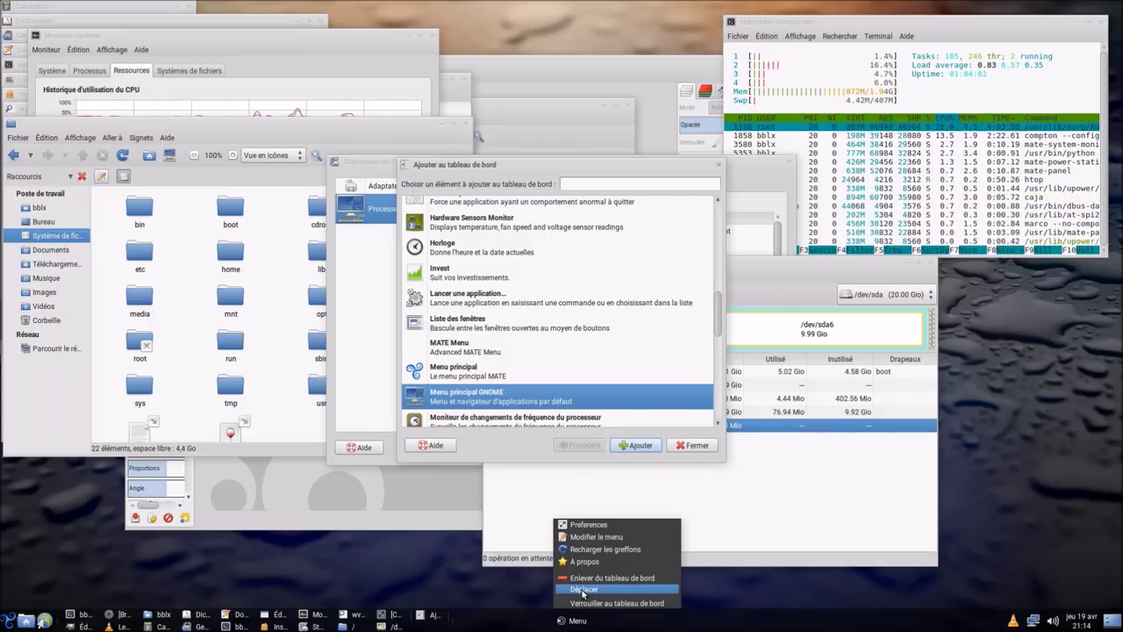
pyautogui.click(605, 597)
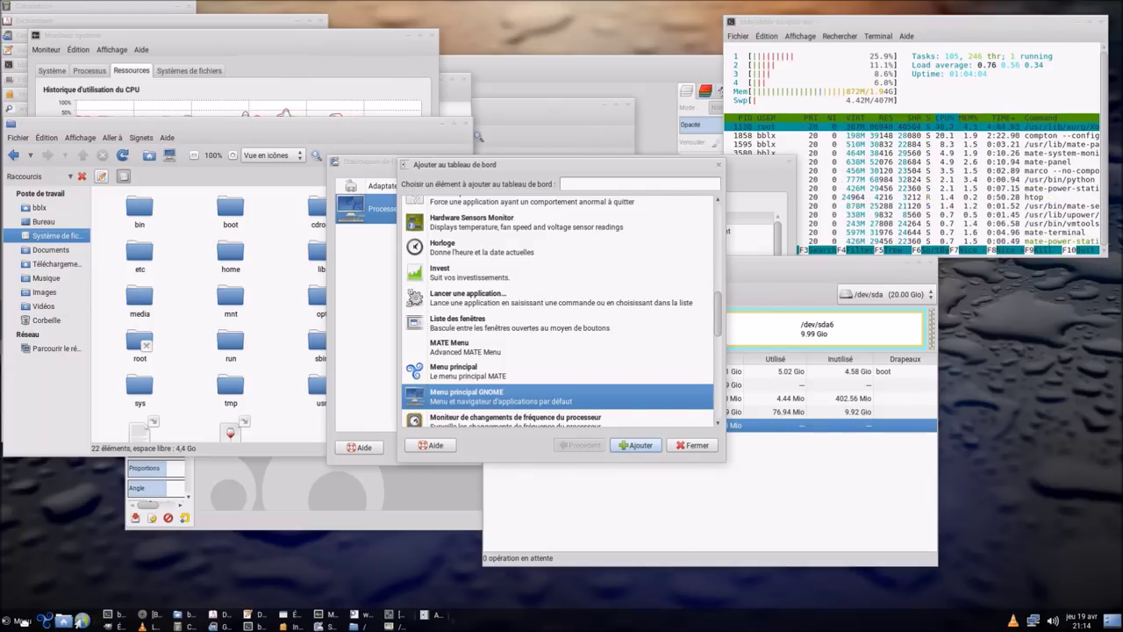
pyautogui.rightClick(22, 624)
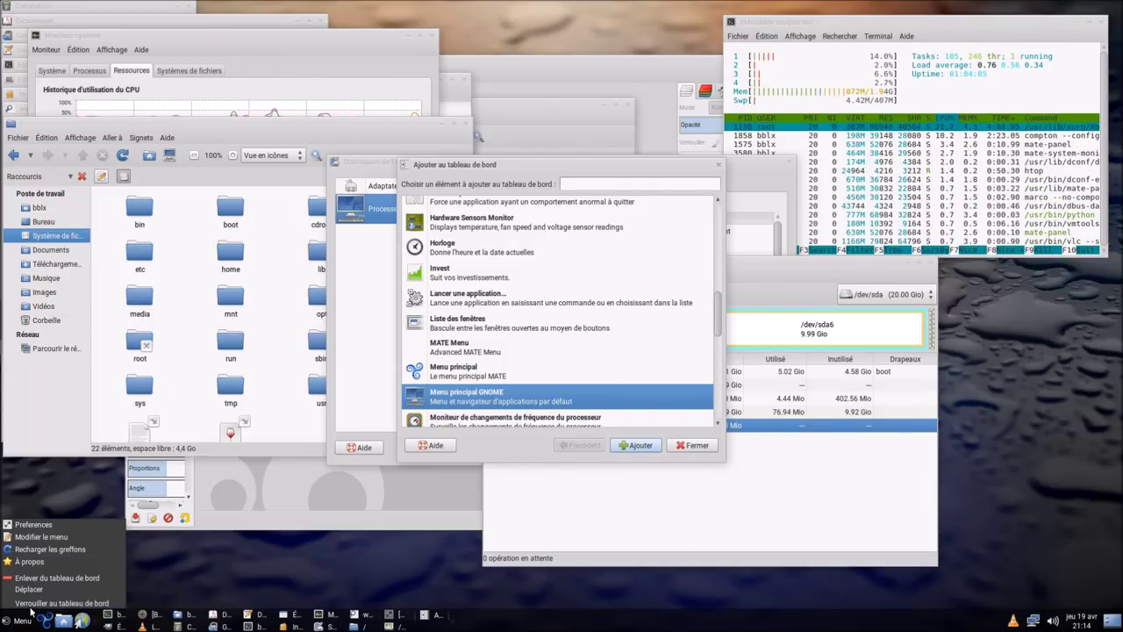
pyautogui.click(33, 604)
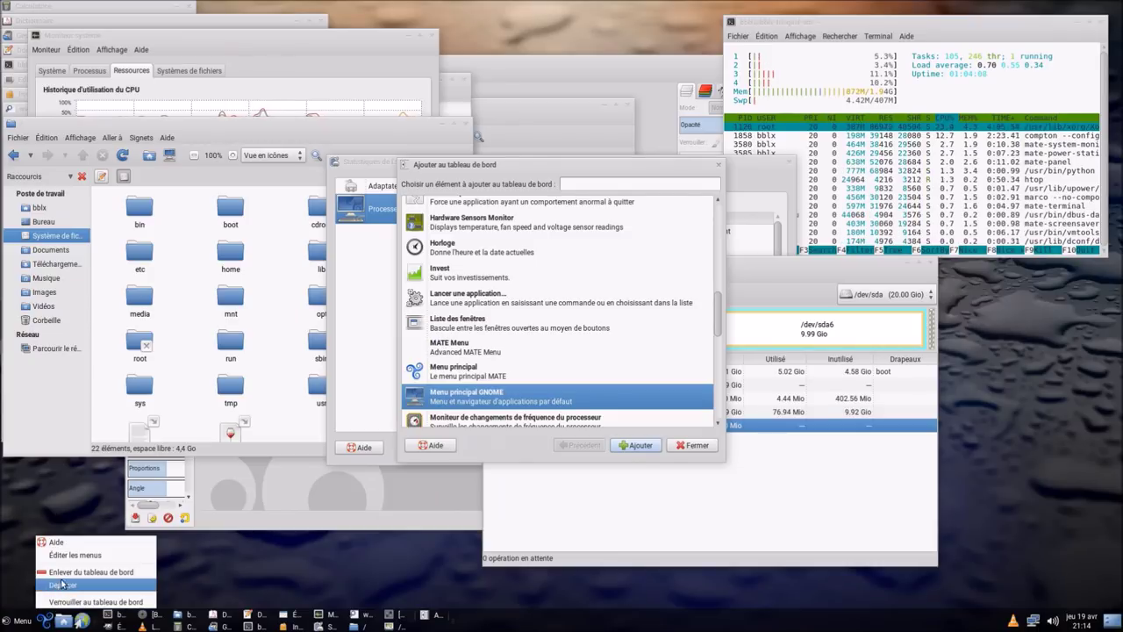
pyautogui.click(62, 582)
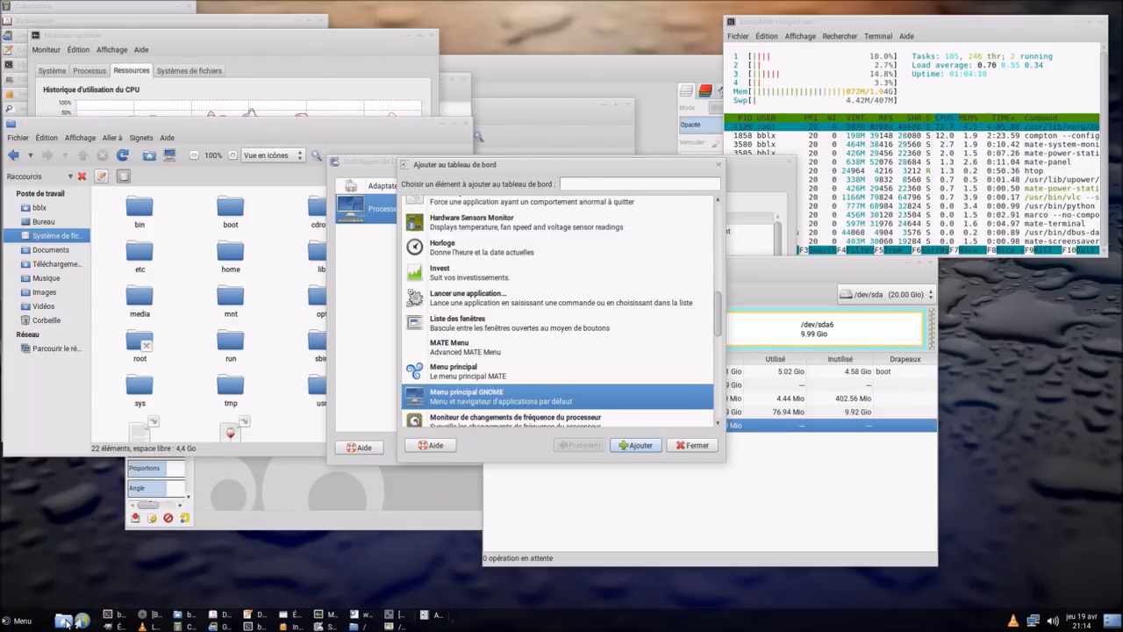
# Step: Move the home folder and browser launchers directly beside the MATE Menu applet and lock both to the panel
pyautogui.rightClick(65, 619)
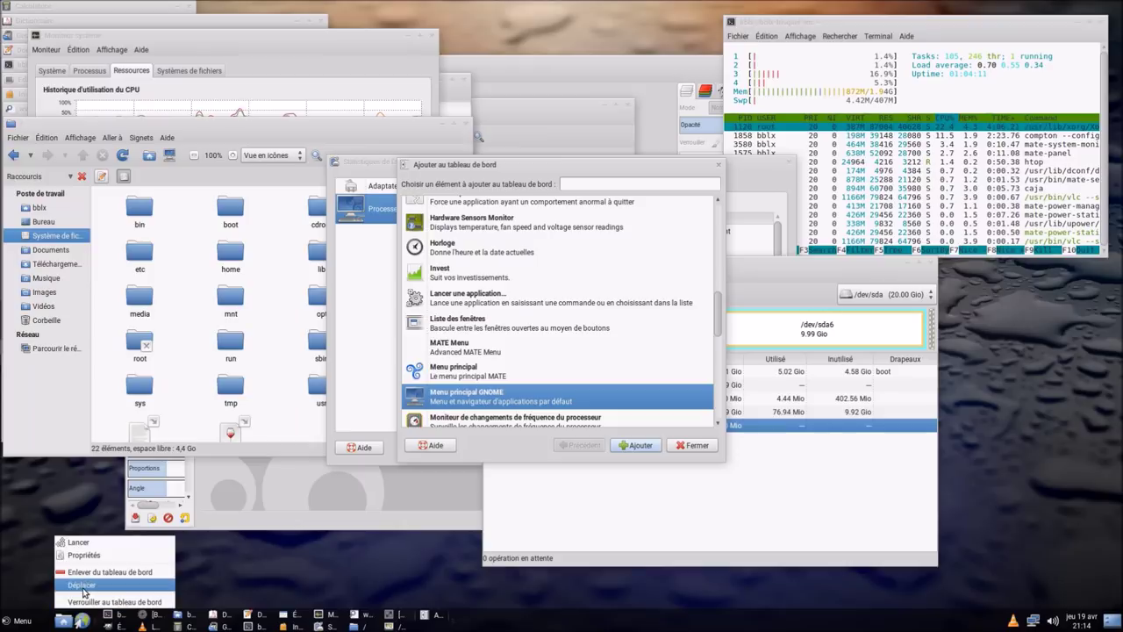
pyautogui.click(81, 585)
pyautogui.rightClick(40, 618)
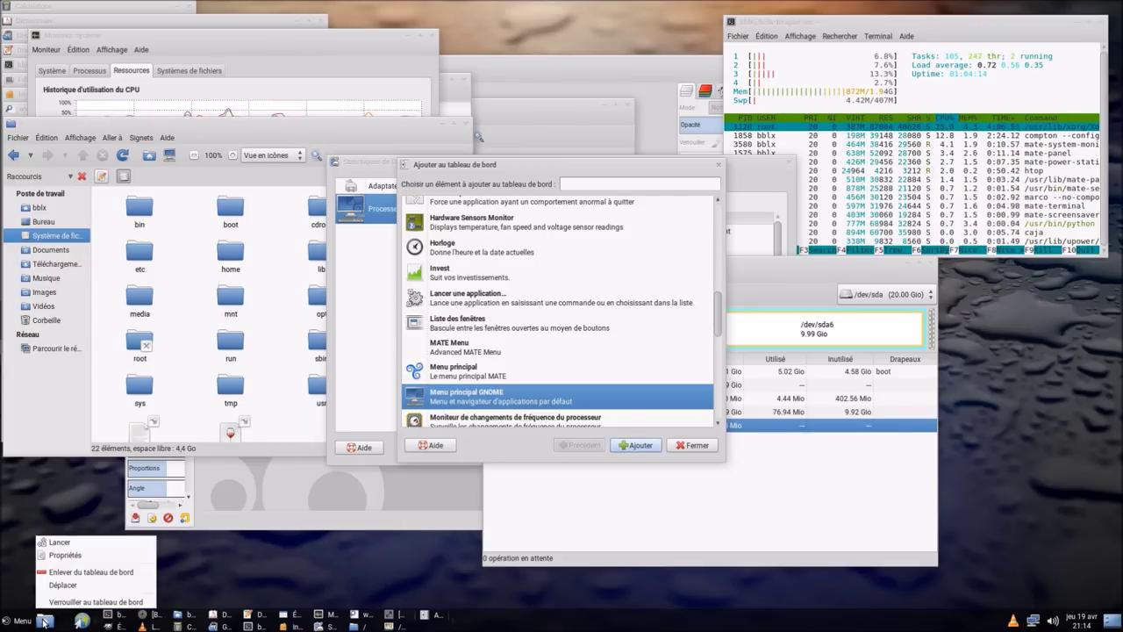
pyautogui.rightClick(79, 620)
pyautogui.rightClick(79, 620)
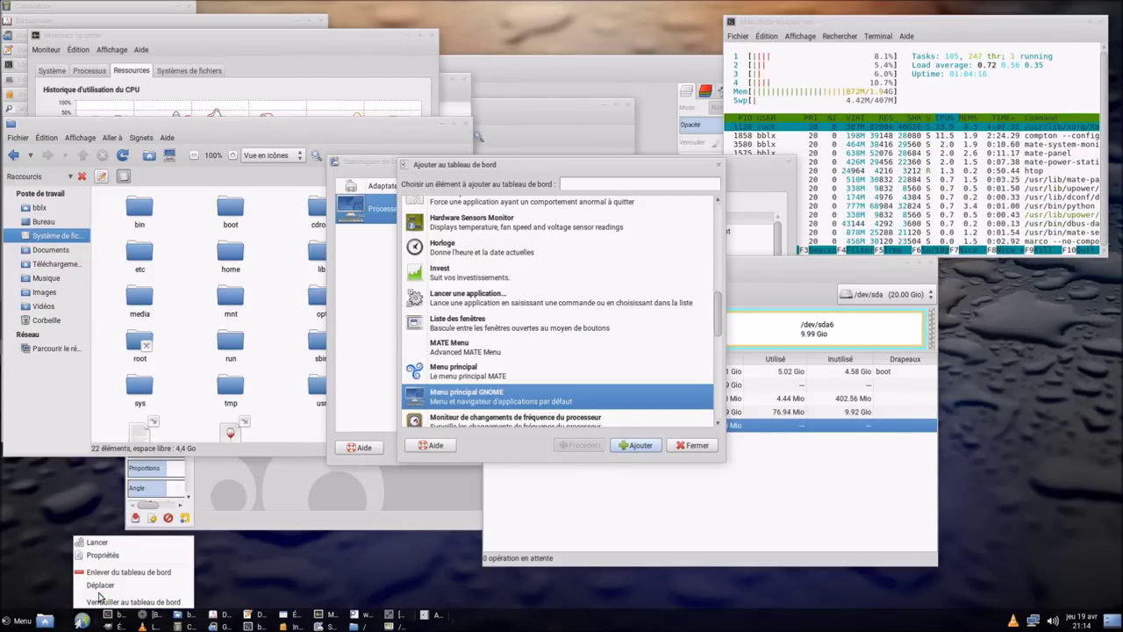
pyautogui.click(99, 585)
pyautogui.click(56, 615)
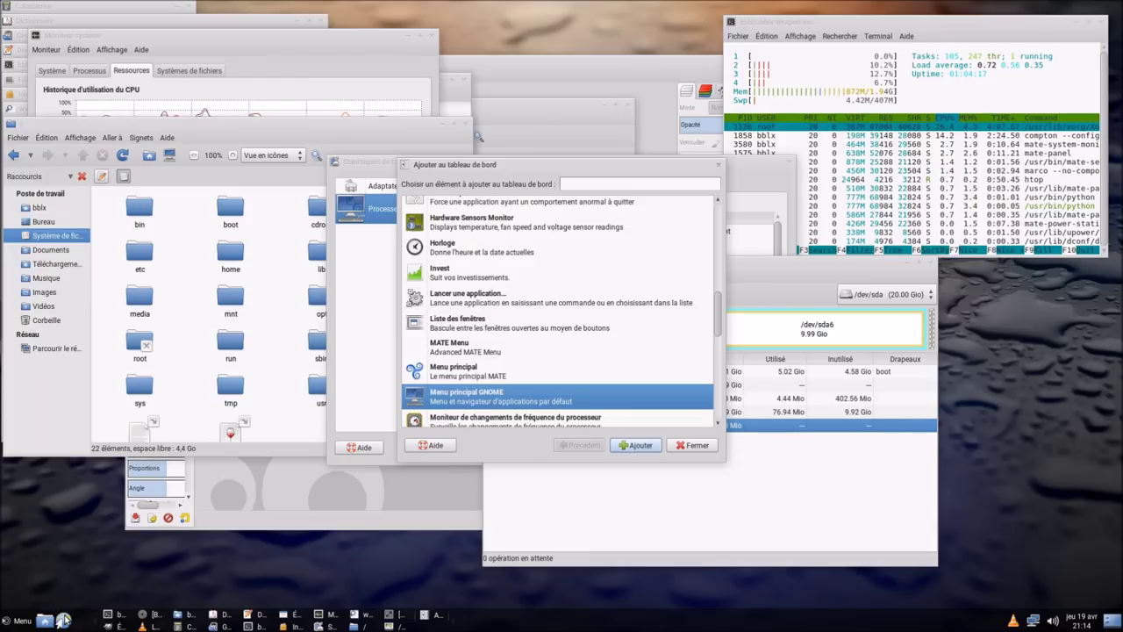
pyautogui.rightClick(58, 614)
pyautogui.click(80, 607)
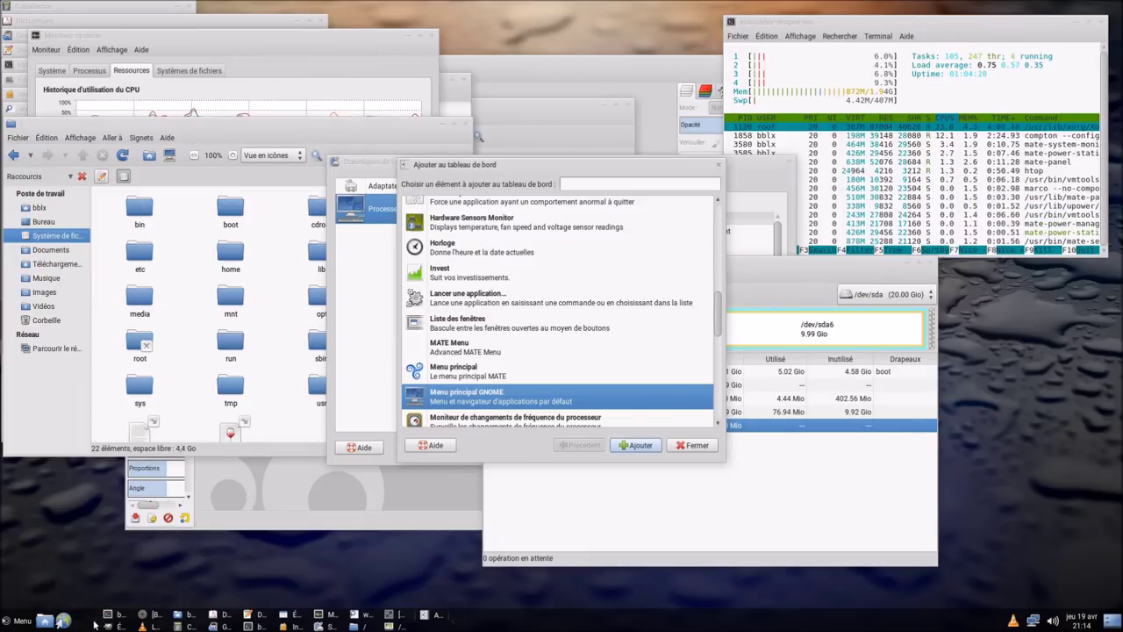
# Step: Move the system monitor applet next to the browser launcher and lock it to the panel
pyautogui.rightClick(94, 617)
pyautogui.click(104, 599)
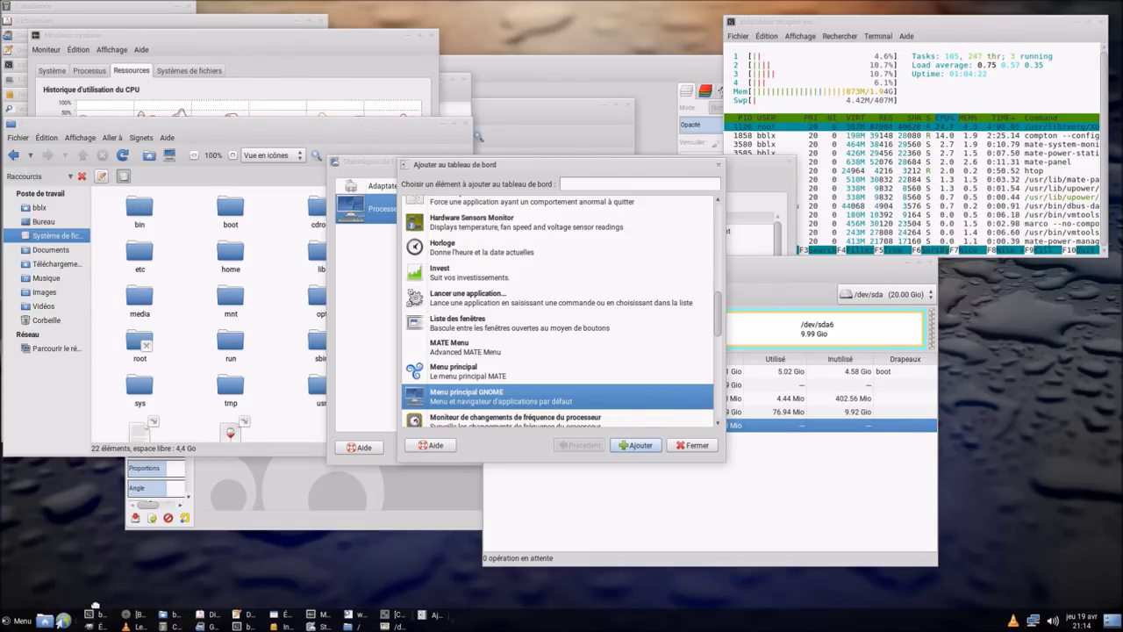
pyautogui.rightClick(79, 618)
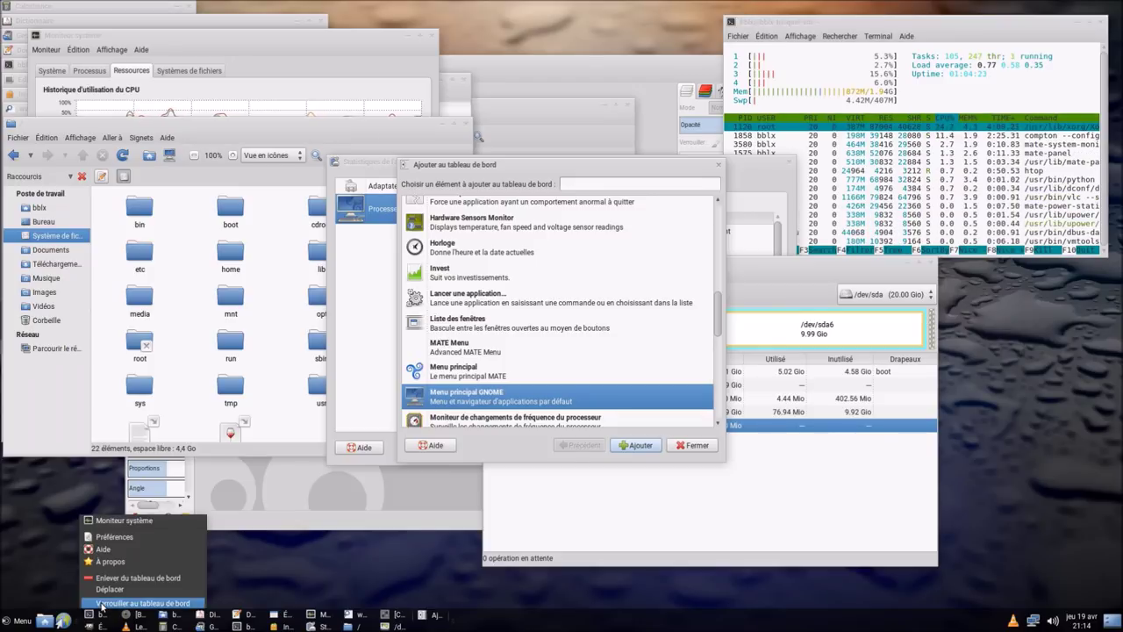
pyautogui.click(102, 606)
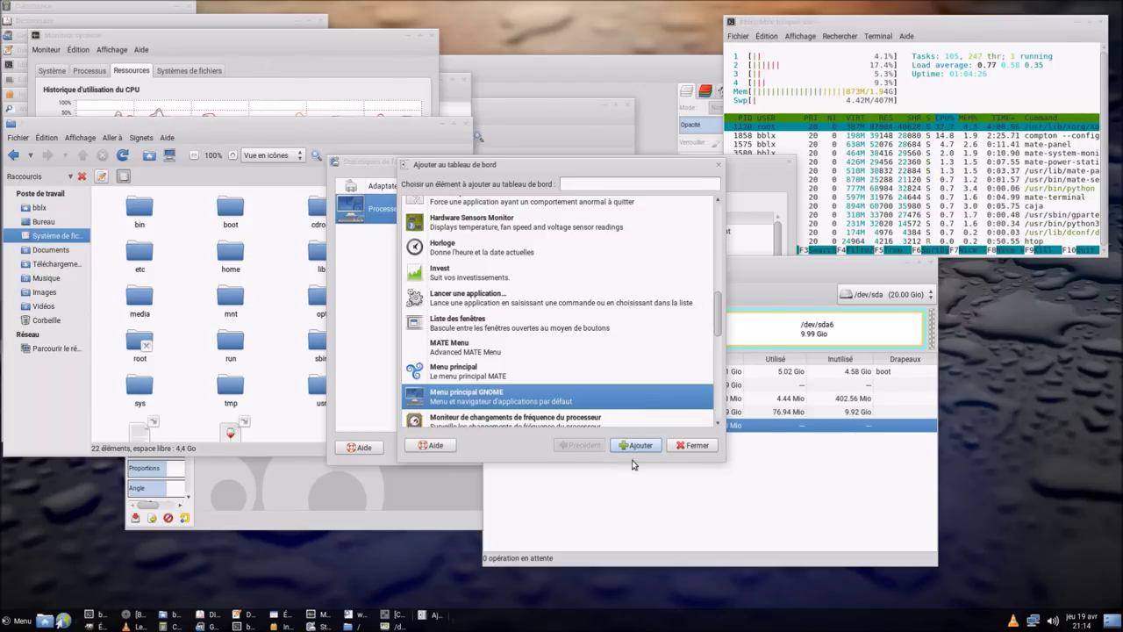
# Step: Search the MATE Menu for "disk" and launch Disques
pyautogui.click(24, 619)
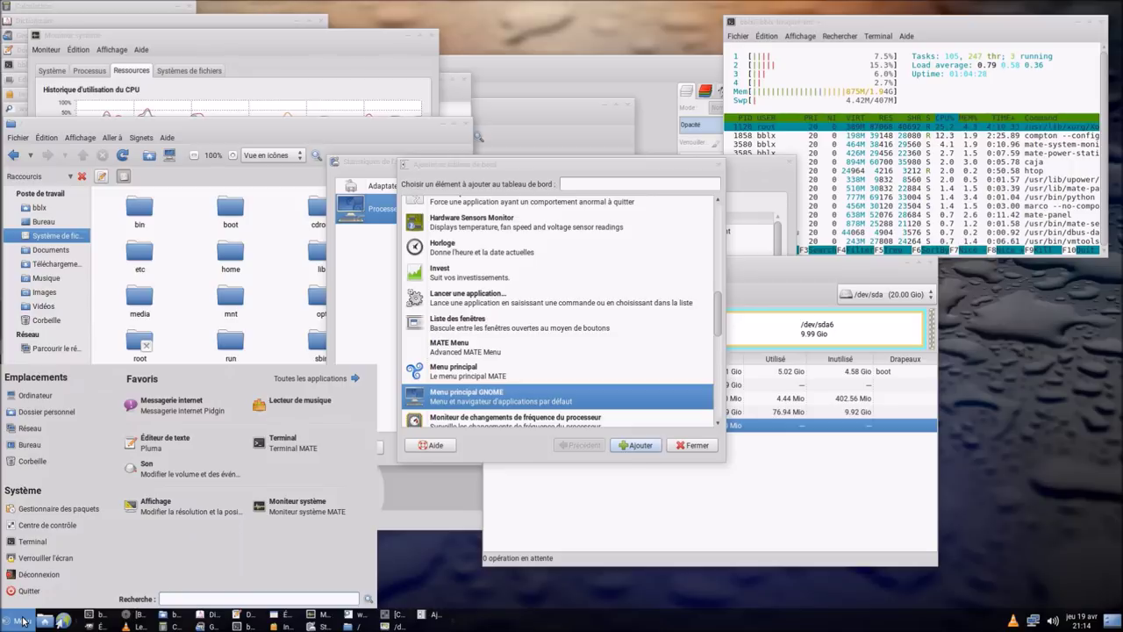
pyautogui.write('disk')
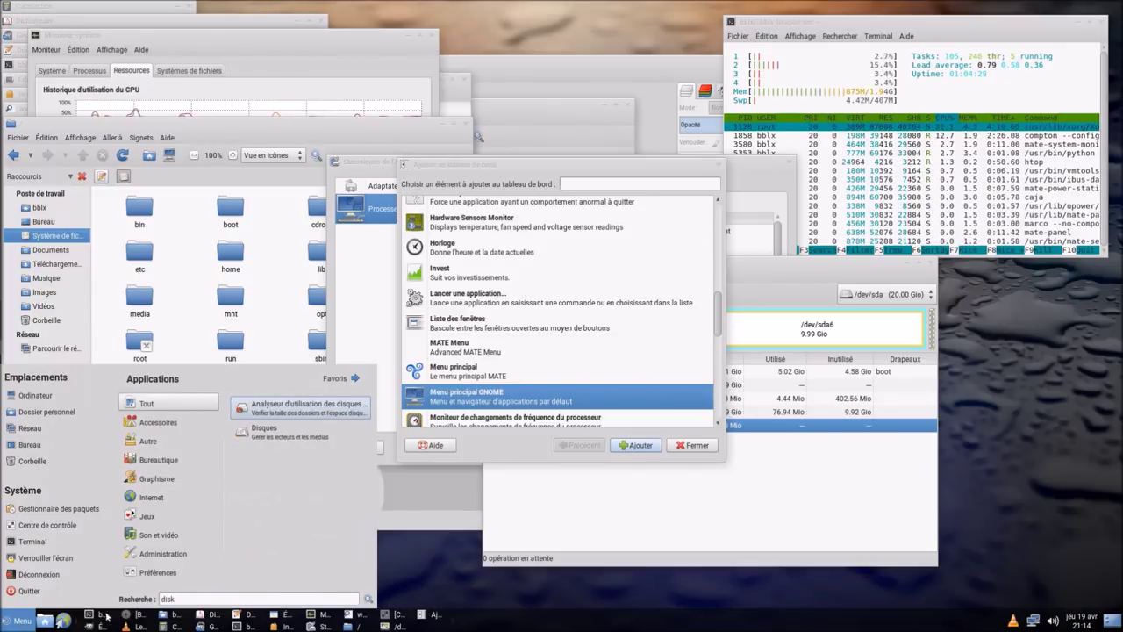
pyautogui.click(314, 439)
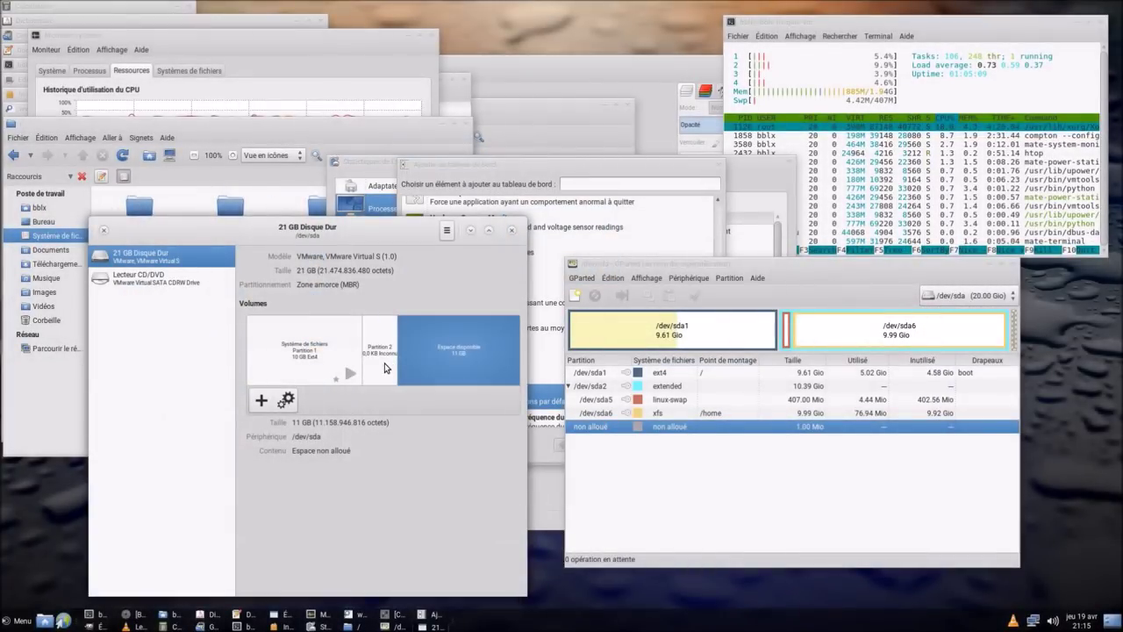
# Step: Select Partition 2 of the hard disk in Disques and reposition the GParted window to compare the partition layouts
pyautogui.click(385, 365)
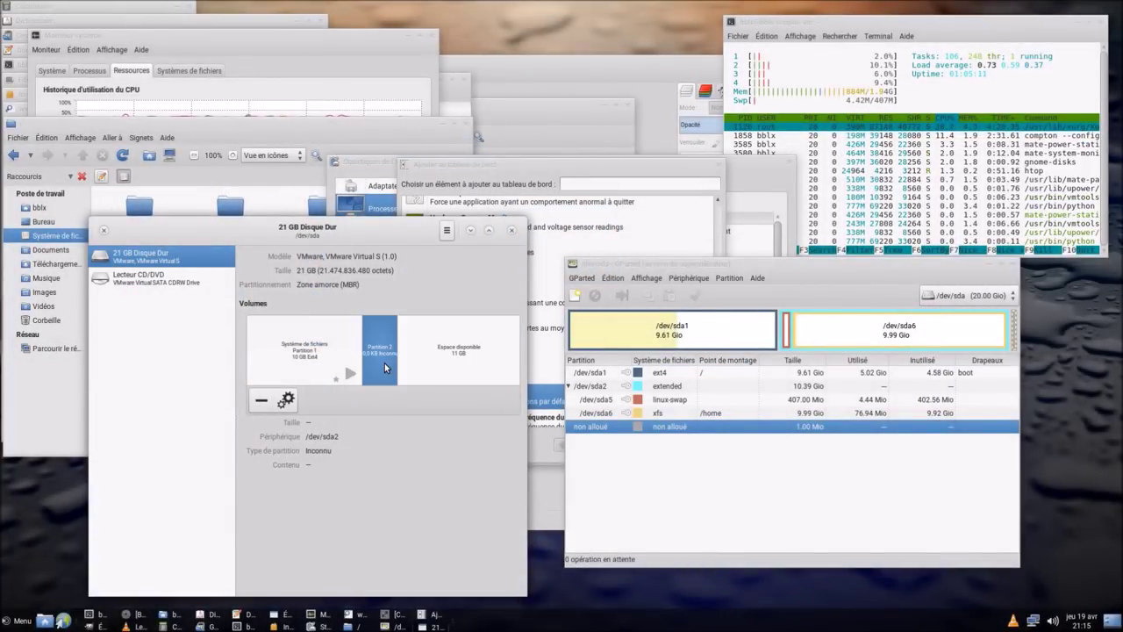
pyautogui.moveTo(783, 269); pyautogui.dragTo(773, 295)
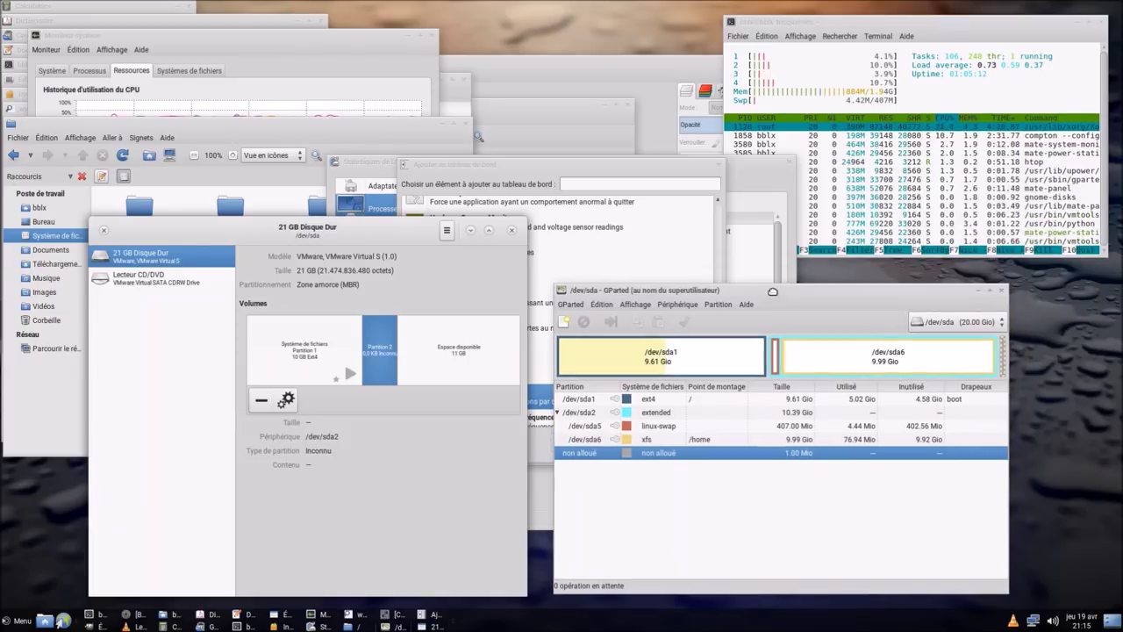